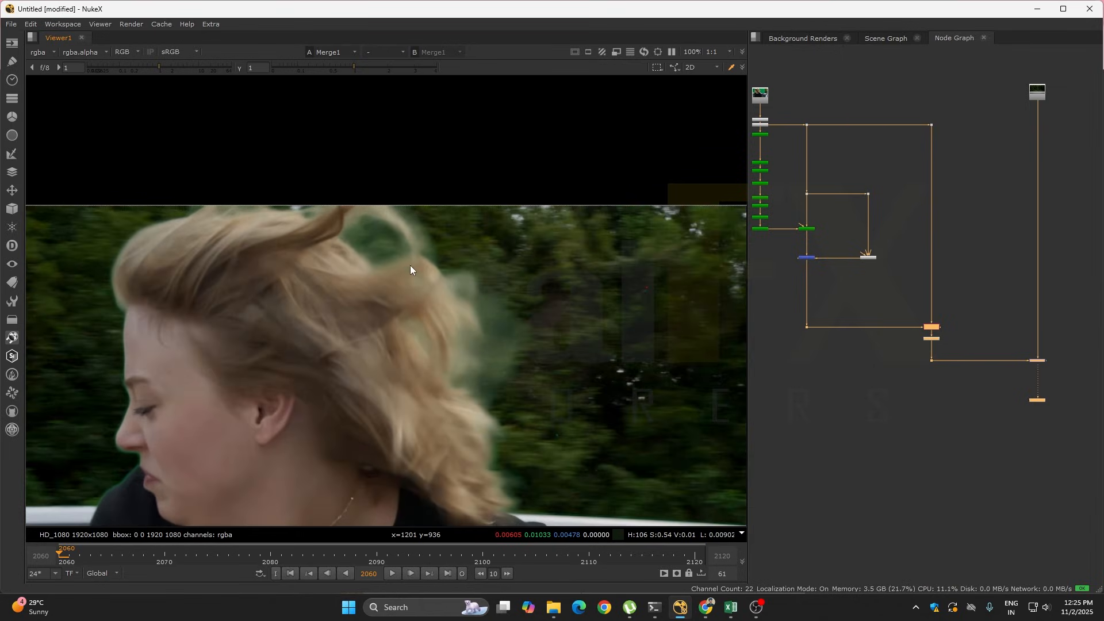
Examine the green fringing around the woman's hair and the node graph that builds the current composite
{"action": "scroll", "coordinate": [367, 249], "scroll_direction": "up", "scroll_amount": 4}
{"action": "scroll", "coordinate": [367, 250], "scroll_direction": "down", "scroll_amount": 3}
{"action": "middle_click_drag", "start_coordinate": [378, 321], "coordinate": [439, 305]}
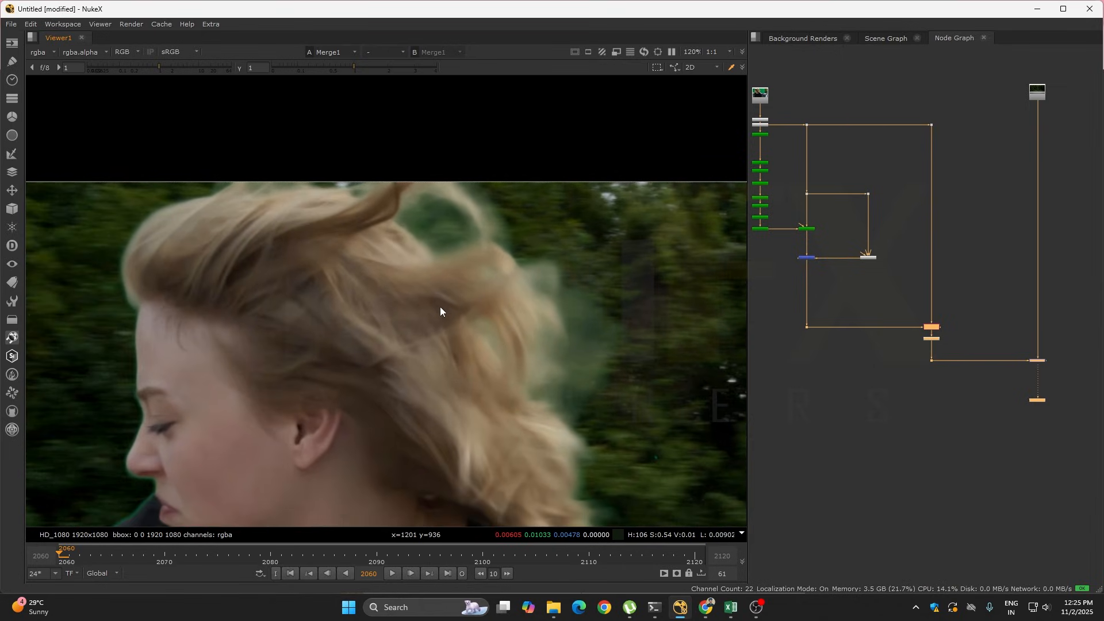
{"action": "middle_click_drag", "start_coordinate": [854, 308], "coordinate": [862, 429]}
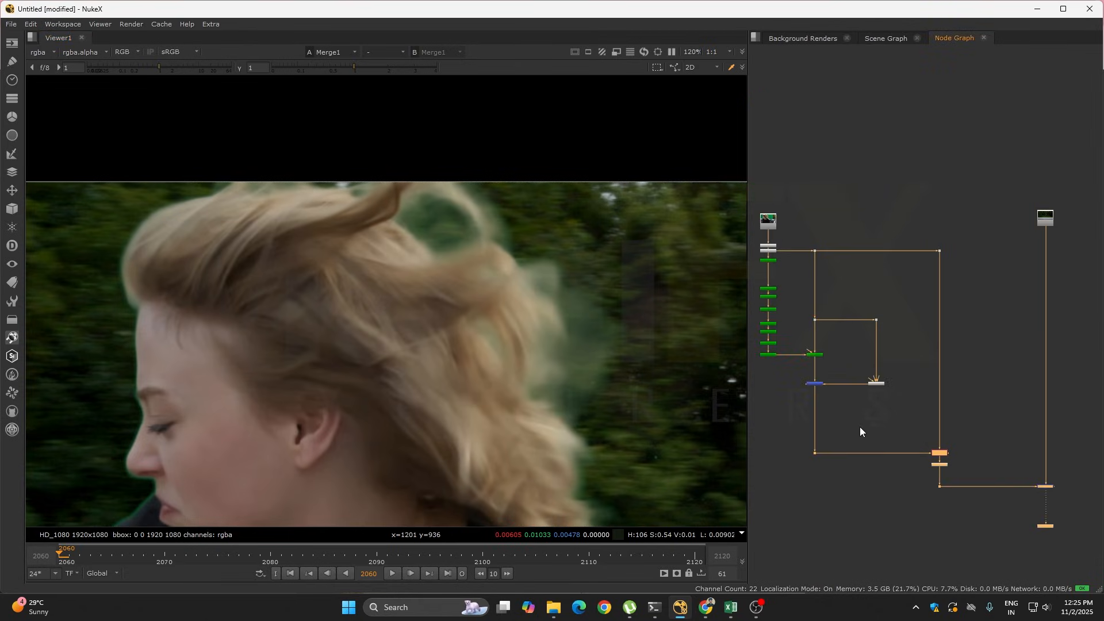
{"action": "scroll", "coordinate": [479, 230], "scroll_direction": "down", "scroll_amount": 2}
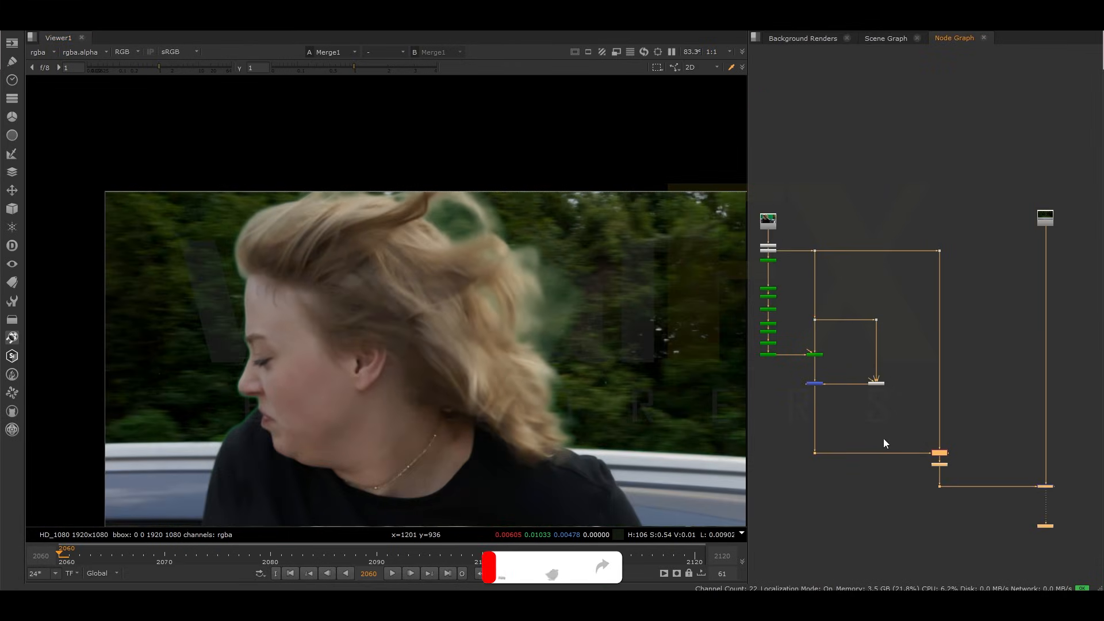
{"action": "scroll", "coordinate": [886, 435], "scroll_direction": "up", "scroll_amount": 2}
{"action": "scroll", "coordinate": [823, 284], "scroll_direction": "up", "scroll_amount": 4}
{"action": "middle_click_drag", "start_coordinate": [825, 334], "coordinate": [827, 262]}
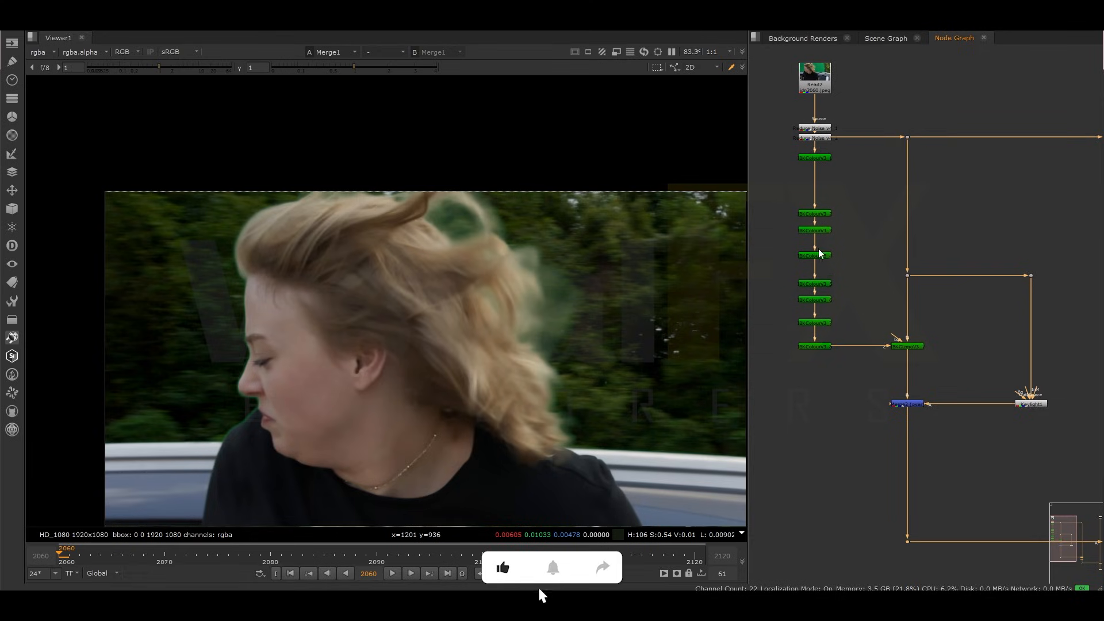
{"action": "left_click_drag", "start_coordinate": [769, 154], "coordinate": [1057, 444]}
{"action": "scroll", "coordinate": [1015, 429], "scroll_direction": "down", "scroll_amount": 2}
{"action": "middle_click_drag", "start_coordinate": [1014, 429], "coordinate": [926, 399]}
{"action": "left_click_drag", "start_coordinate": [931, 186], "coordinate": [996, 252]}
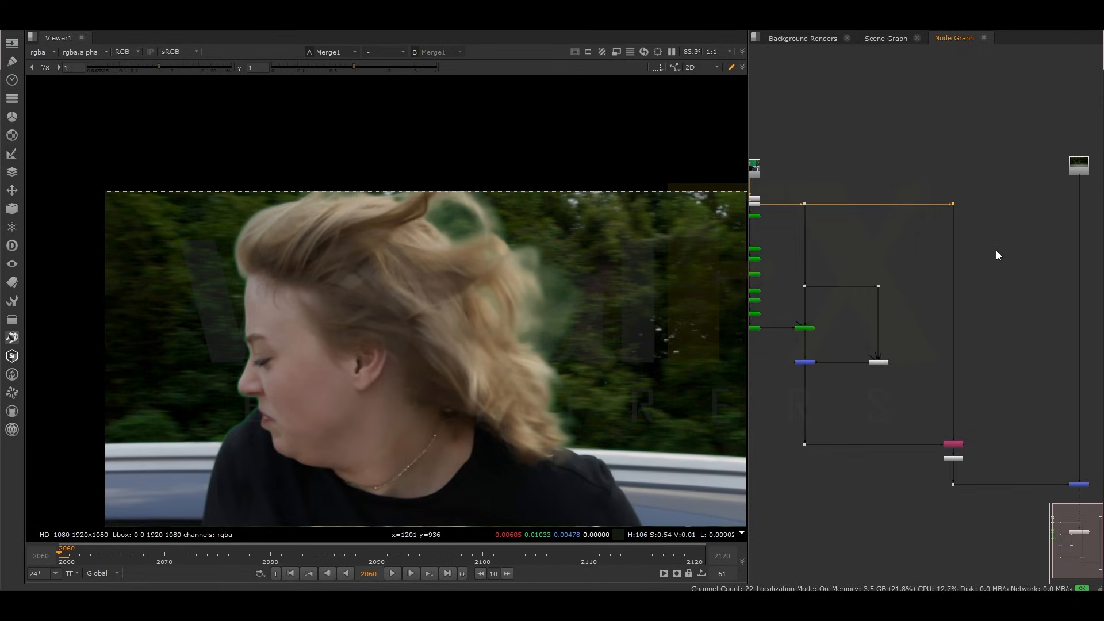
View the outputs of the Merge2, Copy1, Premult1 and final Merge1 nodes in turn to trace the green spill
{"action": "key", "text": "1"}
{"action": "left_click", "coordinate": [805, 362]}
{"action": "key", "text": "1"}
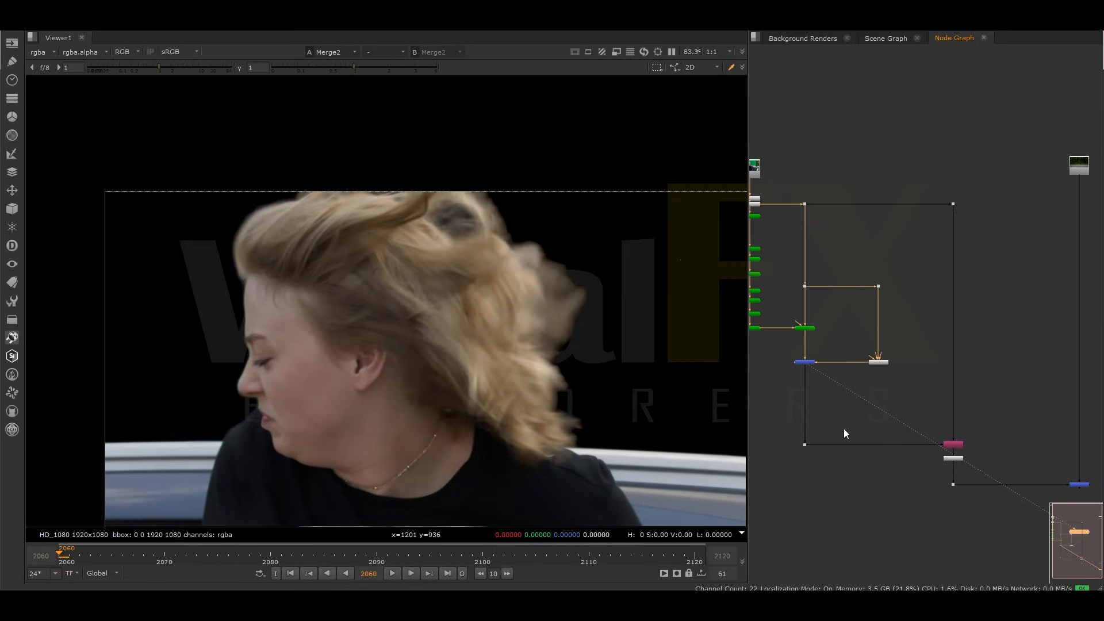
{"action": "left_click", "coordinate": [952, 445]}
{"action": "key", "text": "1"}
{"action": "scroll", "coordinate": [951, 446], "scroll_direction": "up", "scroll_amount": 3}
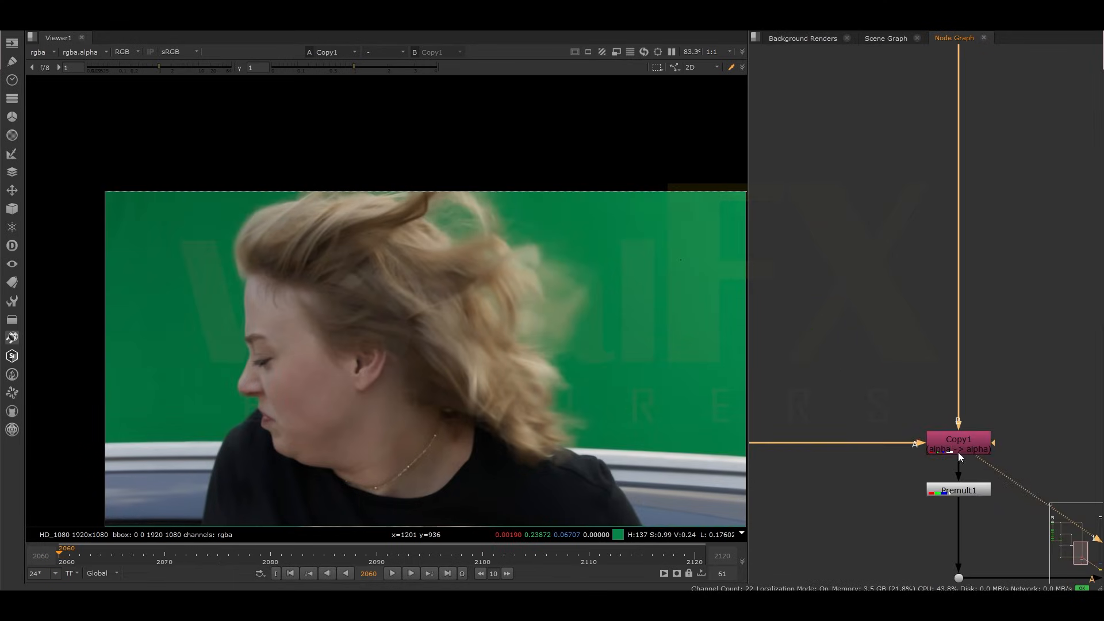
{"action": "left_click", "coordinate": [960, 476]}
{"action": "key", "text": "1"}
{"action": "scroll", "coordinate": [958, 475], "scroll_direction": "down", "scroll_amount": 4}
{"action": "middle_click_drag", "start_coordinate": [953, 498], "coordinate": [900, 428]}
{"action": "left_click", "coordinate": [1007, 423]}
{"action": "key", "text": "1"}
Insert a Keylight node between the upper dot and Copy1's B input, with the screen colour set to 0, 1, 0
{"action": "scroll", "coordinate": [906, 199], "scroll_direction": "up", "scroll_amount": 5}
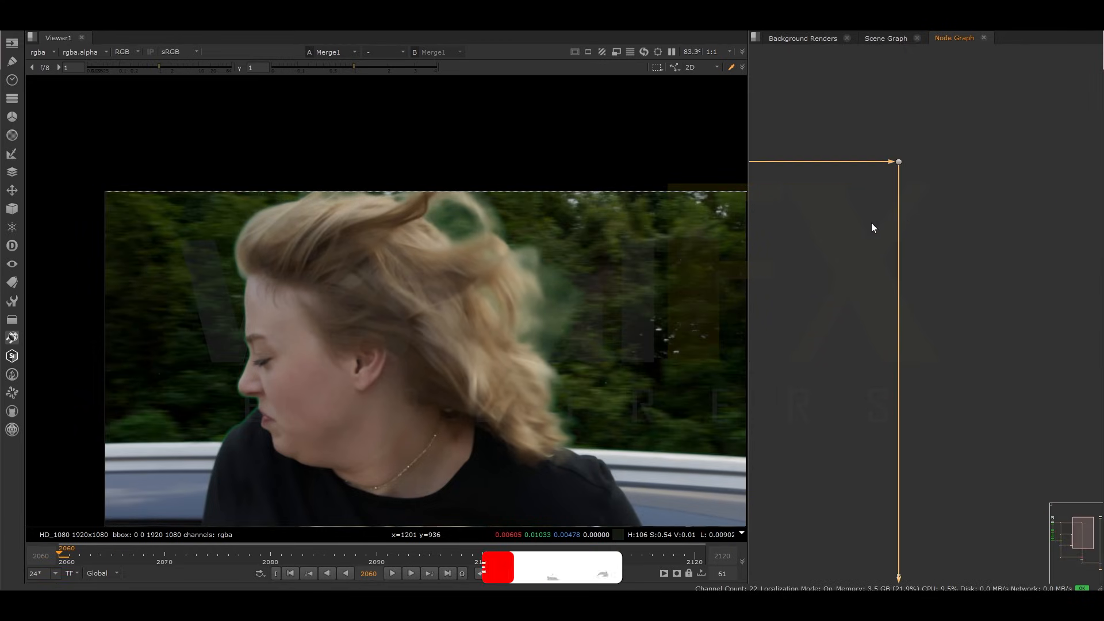
{"action": "key", "text": "Tab"}
{"action": "type", "text": "key"}
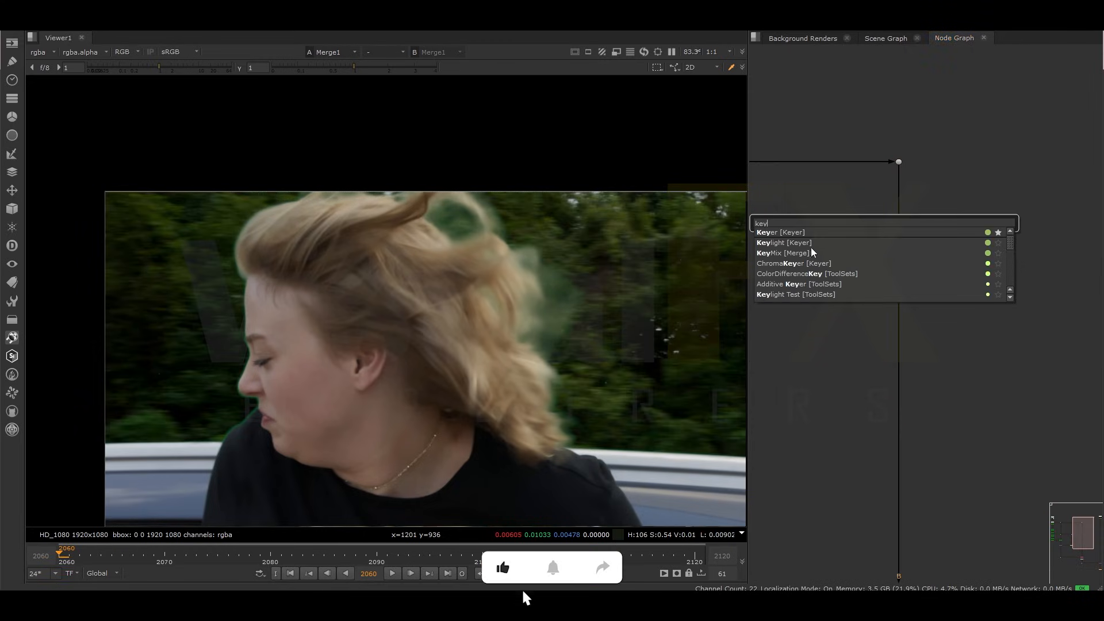
{"action": "left_click", "coordinate": [800, 243]}
{"action": "left_click", "coordinate": [896, 232]}
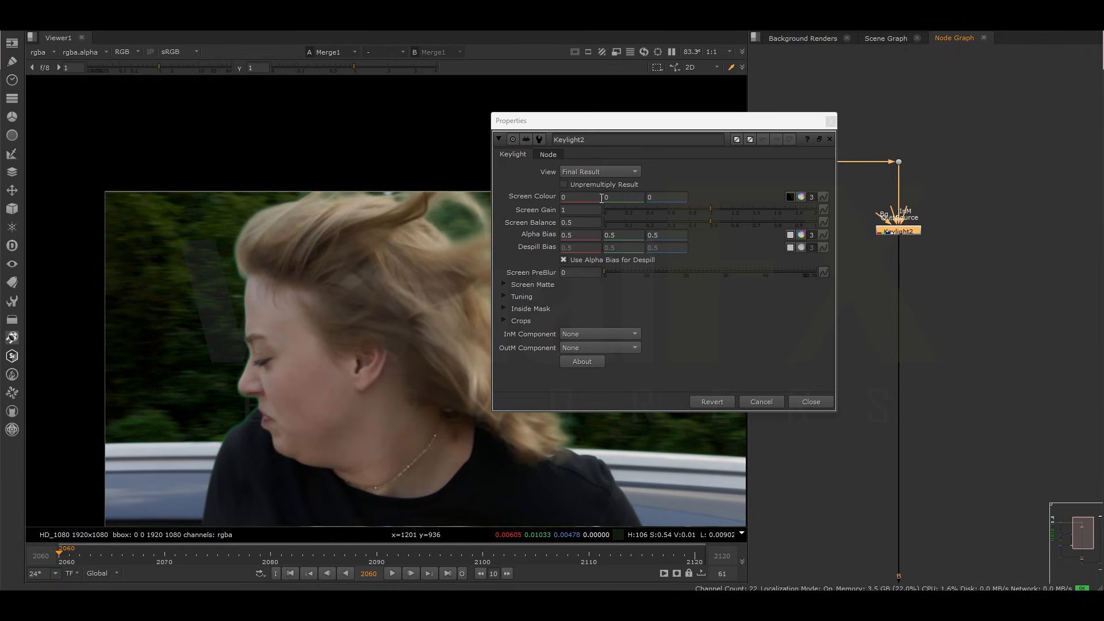
{"action": "key", "text": "Return"}
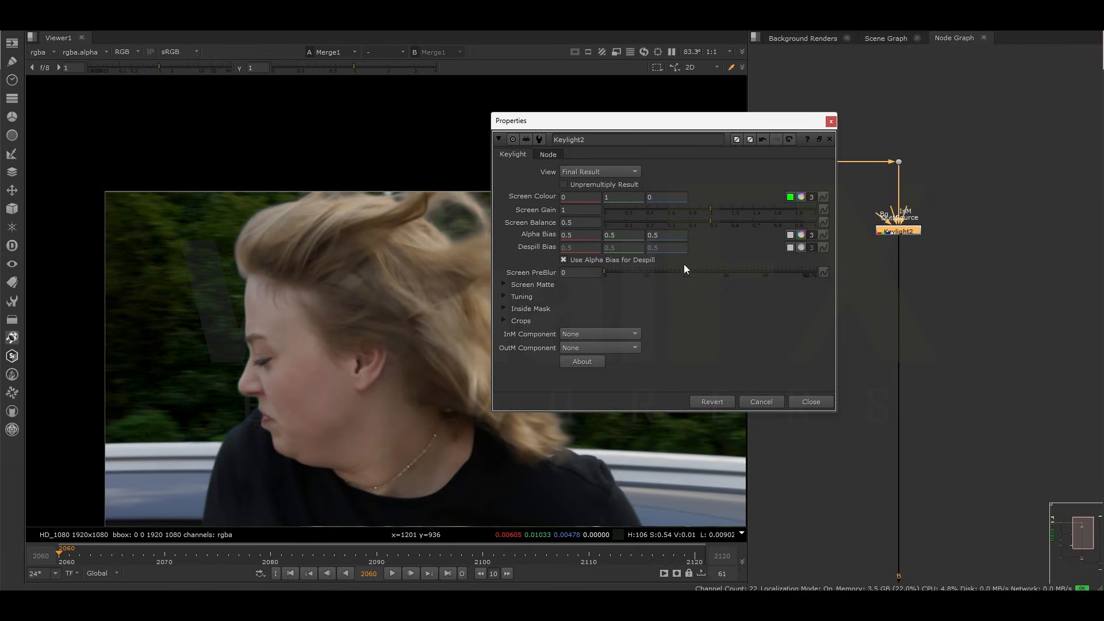
{"action": "left_click", "coordinate": [831, 121]}
Compare the hair edges in the composite with Keylight2 disabled and enabled
{"action": "scroll", "coordinate": [494, 254], "scroll_direction": "up", "scroll_amount": 5}
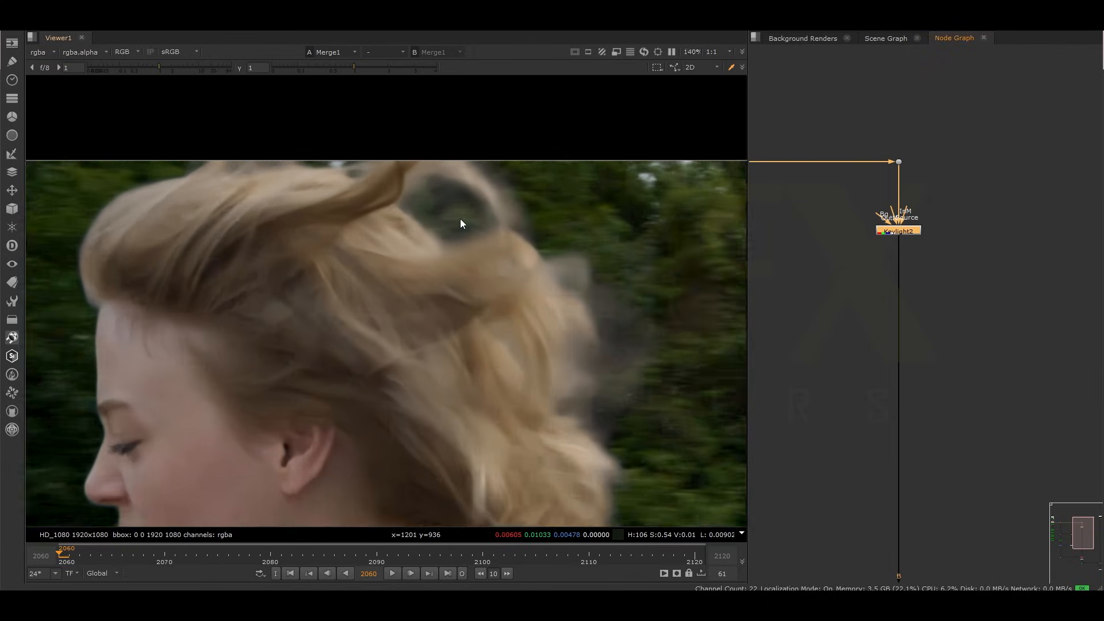
{"action": "key", "text": "d"}
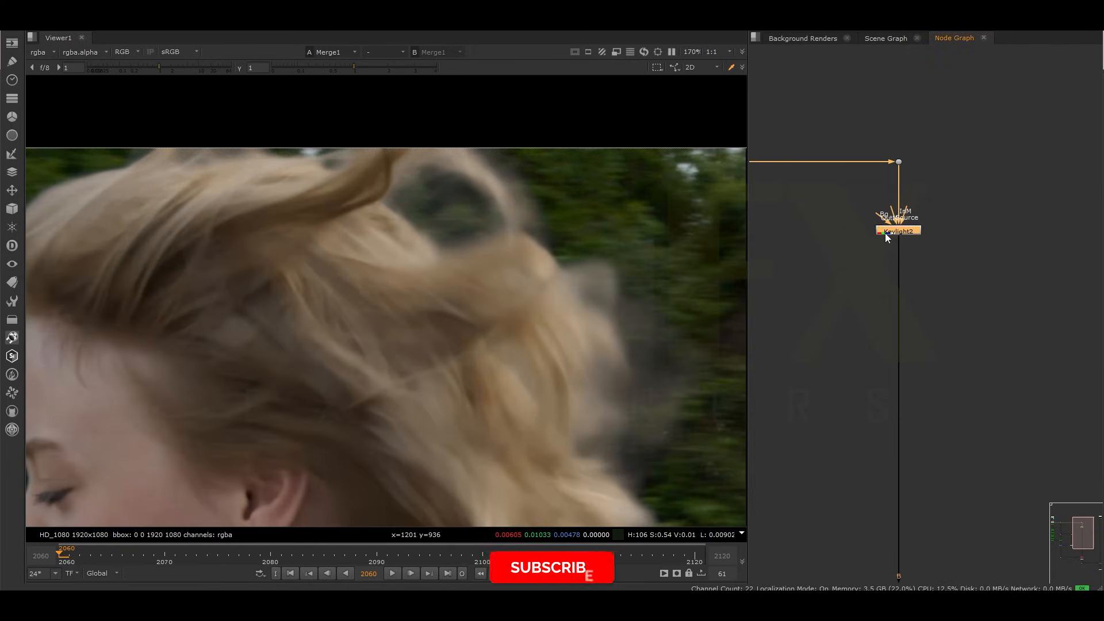
{"action": "scroll", "coordinate": [405, 275], "scroll_direction": "up", "scroll_amount": 7}
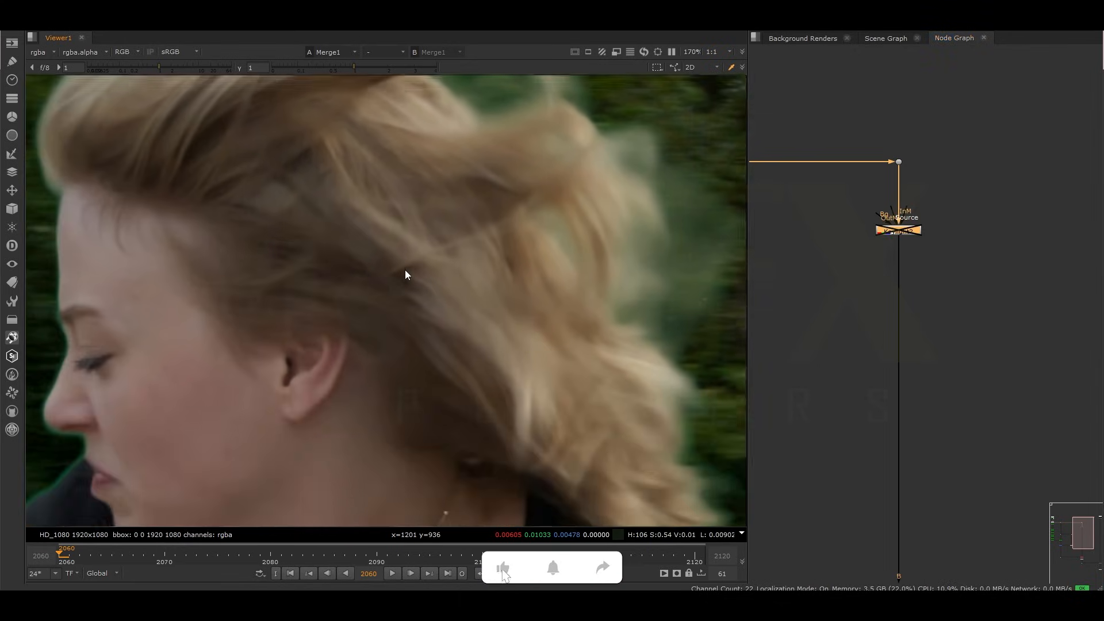
{"action": "key", "text": "d"}
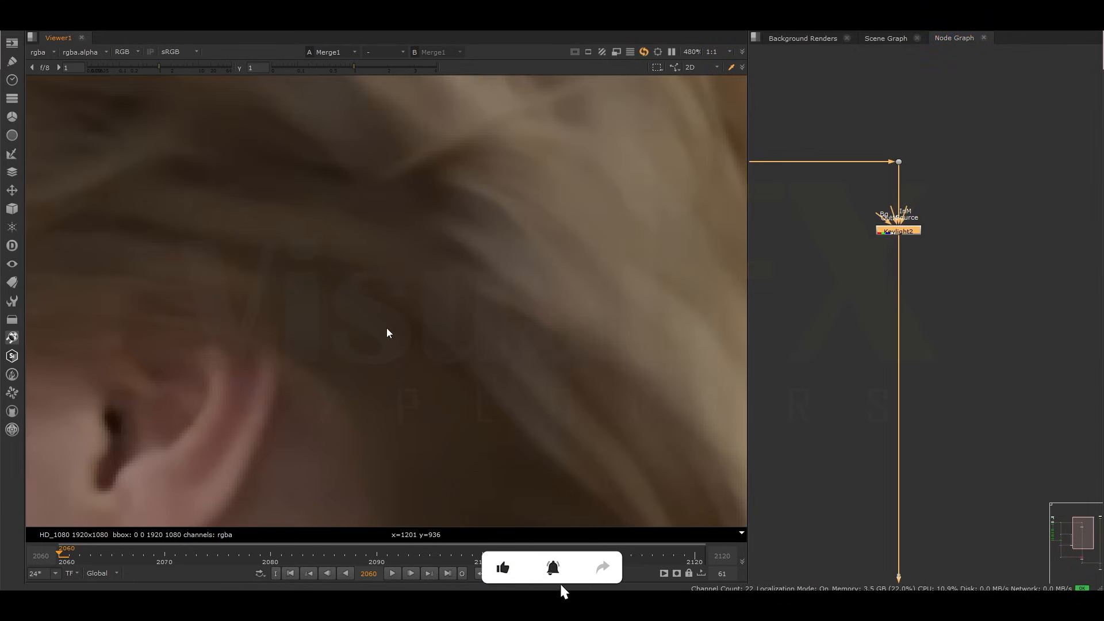
{"action": "scroll", "coordinate": [387, 329], "scroll_direction": "down", "scroll_amount": 9}
{"action": "scroll", "coordinate": [386, 327], "scroll_direction": "down", "scroll_amount": 3}
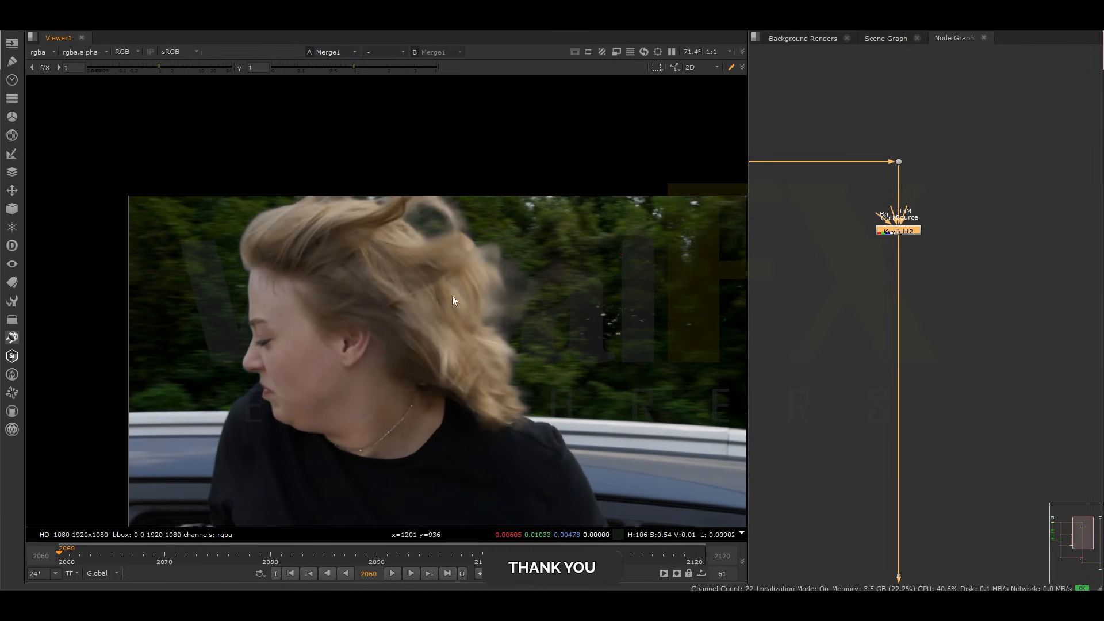
{"action": "scroll", "coordinate": [936, 261], "scroll_direction": "up", "scroll_amount": 1}
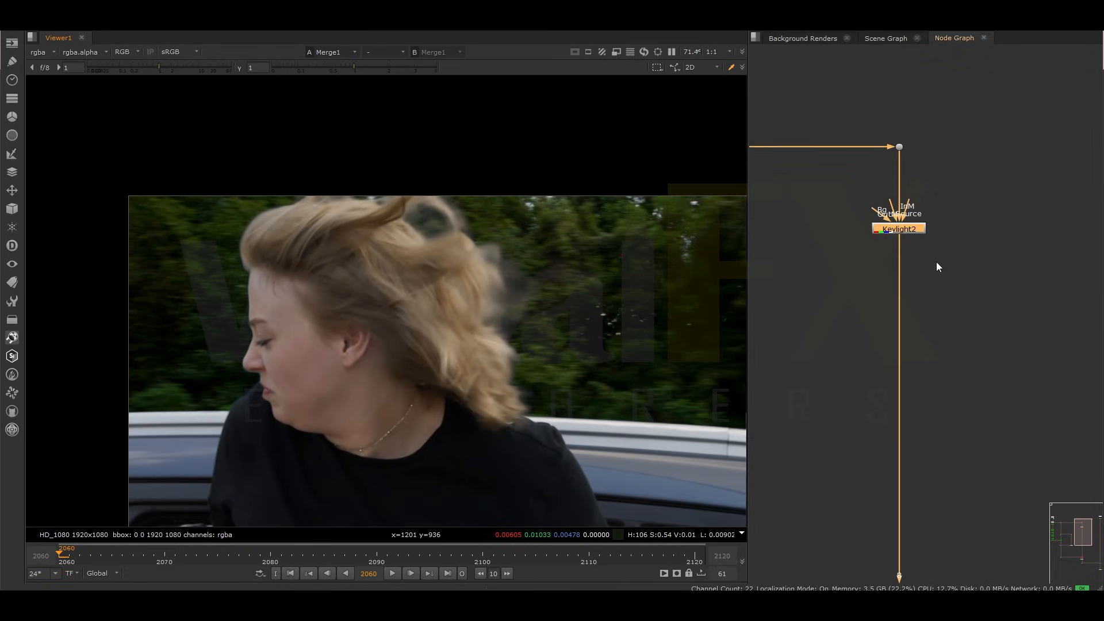
Add a Merge node beside Keylight2 with B connected to Keylight2 and A to the dot above it, and view its output
{"action": "middle_click_drag", "start_coordinate": [936, 261], "coordinate": [861, 340]}
{"action": "key", "text": "m"}
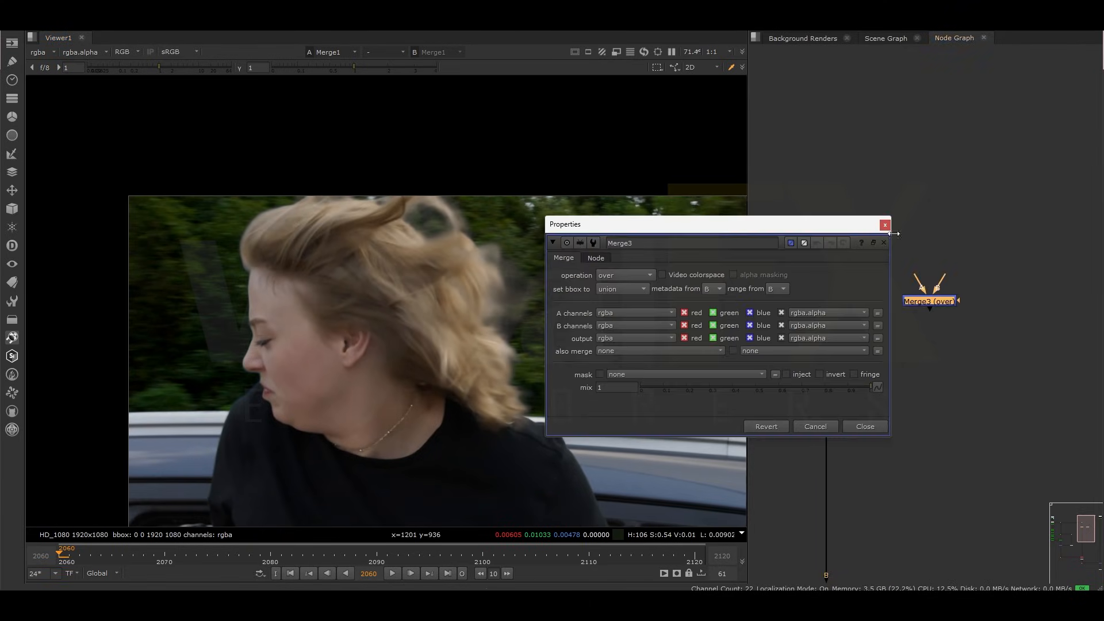
{"action": "left_click", "coordinate": [885, 226]}
{"action": "scroll", "coordinate": [924, 308], "scroll_direction": "up", "scroll_amount": 2}
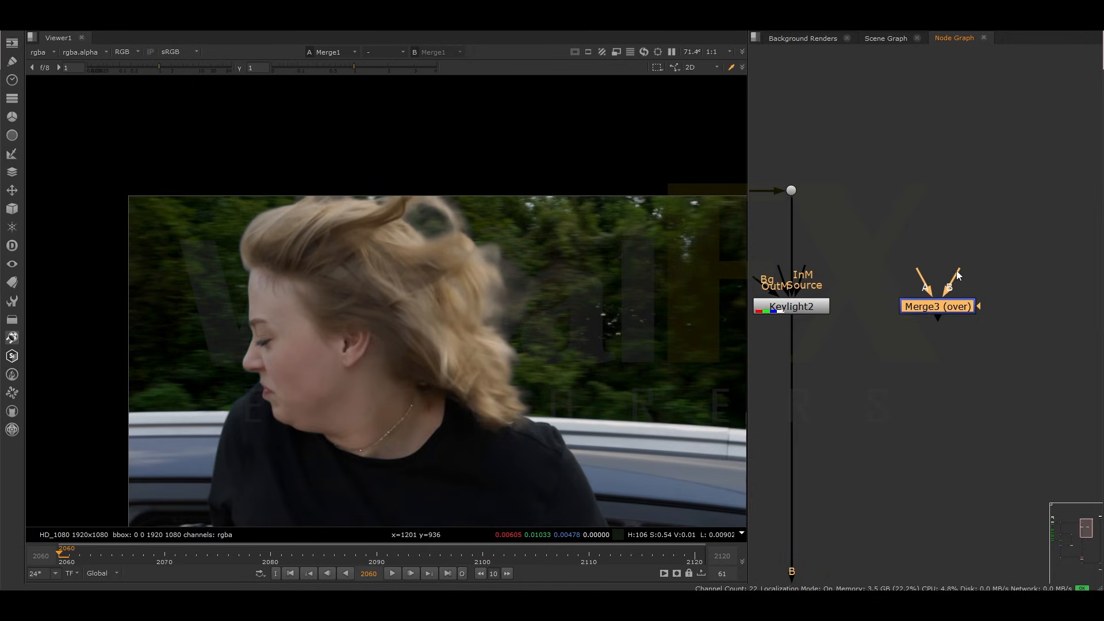
{"action": "left_click_drag", "start_coordinate": [916, 275], "coordinate": [792, 190]}
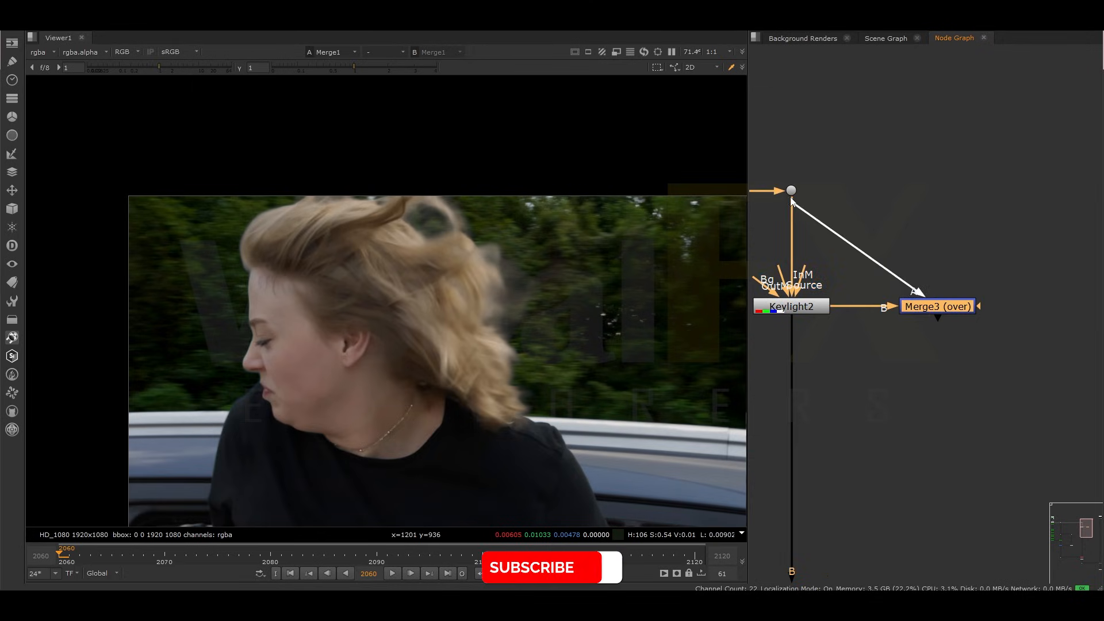
{"action": "key", "text": "1"}
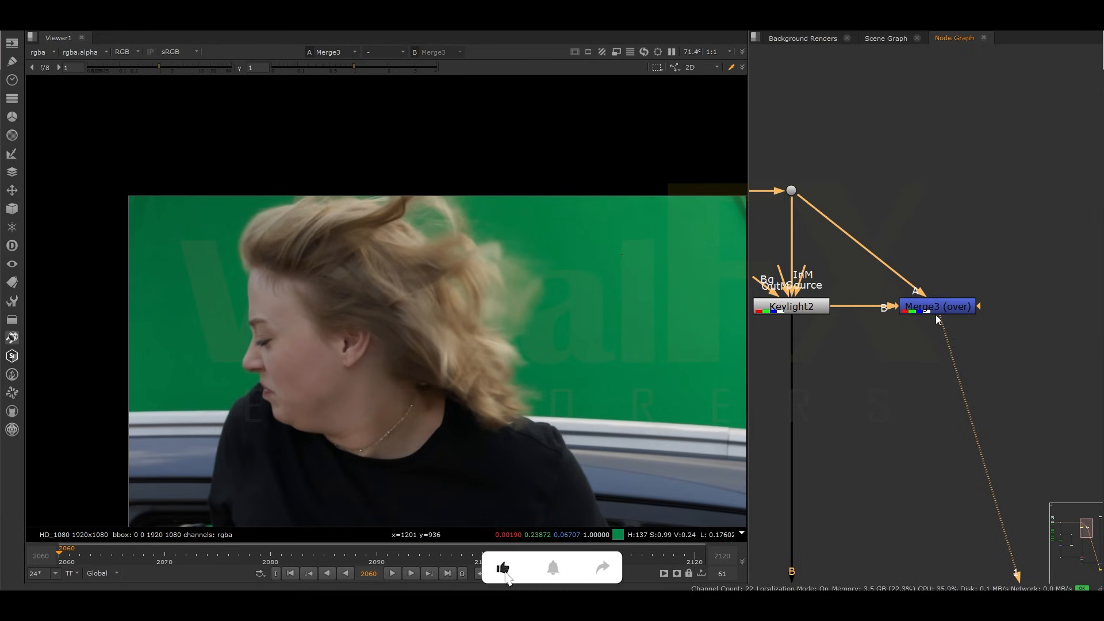
Set the new Merge's operation to minus and route its A connection through a dot directly above it
{"action": "left_click_drag", "start_coordinate": [936, 314], "coordinate": [950, 309]}
{"action": "double_click", "coordinate": [957, 306]}
{"action": "left_click", "coordinate": [614, 280]}
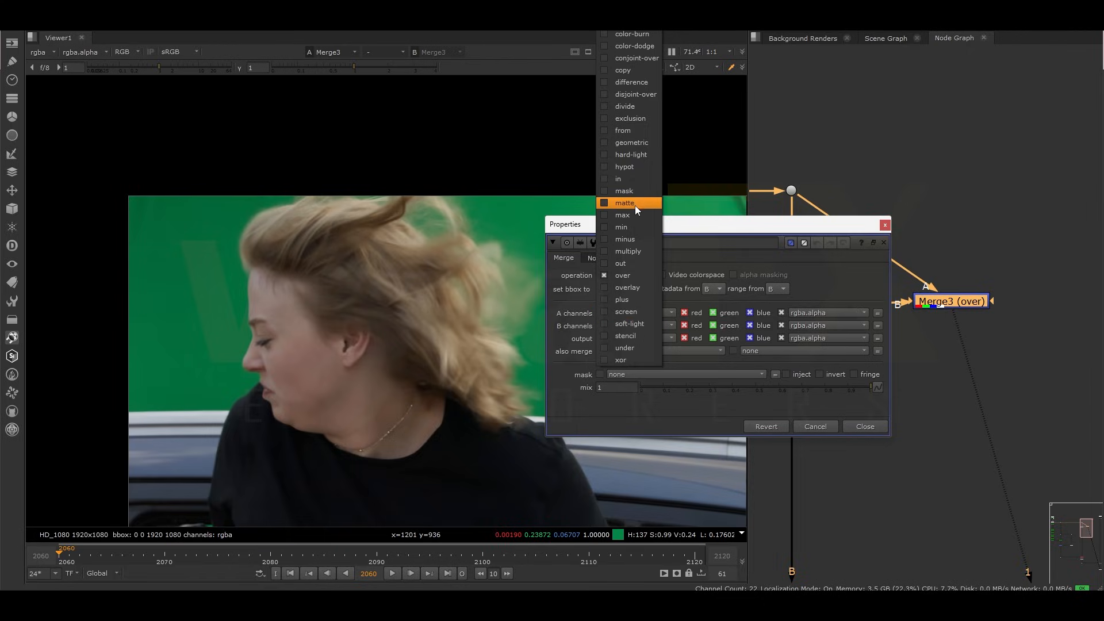
{"action": "left_click", "coordinate": [635, 240]}
{"action": "left_click", "coordinate": [886, 226]}
{"action": "left_click_drag", "start_coordinate": [950, 302], "coordinate": [961, 307]}
{"action": "left_click_drag", "start_coordinate": [874, 247], "coordinate": [949, 195], "text": "ctrl"}
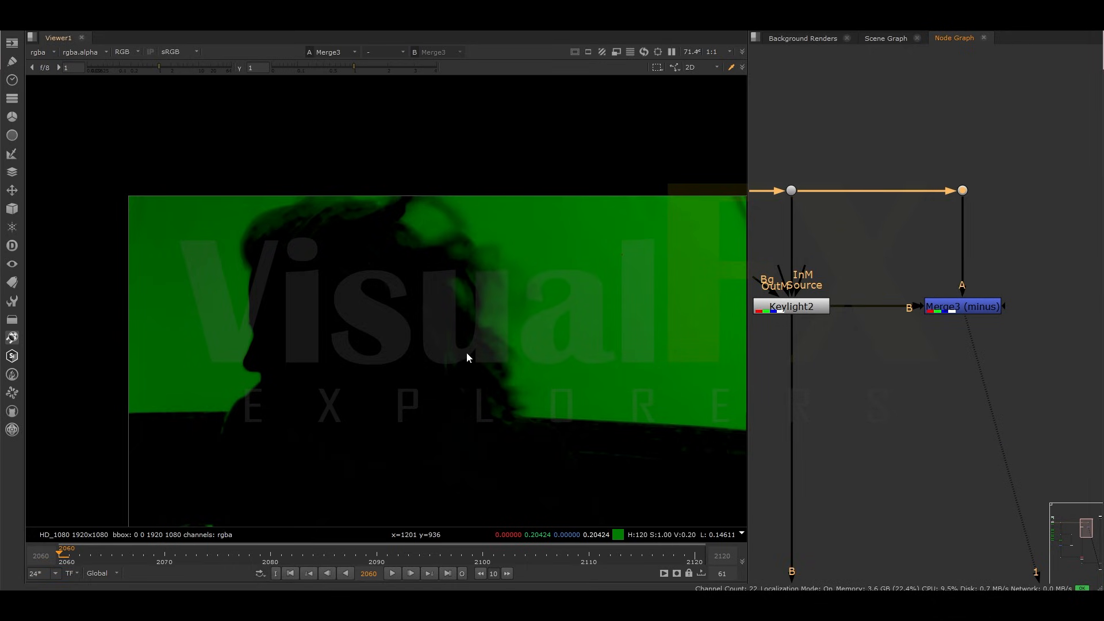
Add a Saturation node below the minus Merge, view it, and set its saturation to 0
{"action": "scroll", "coordinate": [477, 347], "scroll_direction": "down", "scroll_amount": 3}
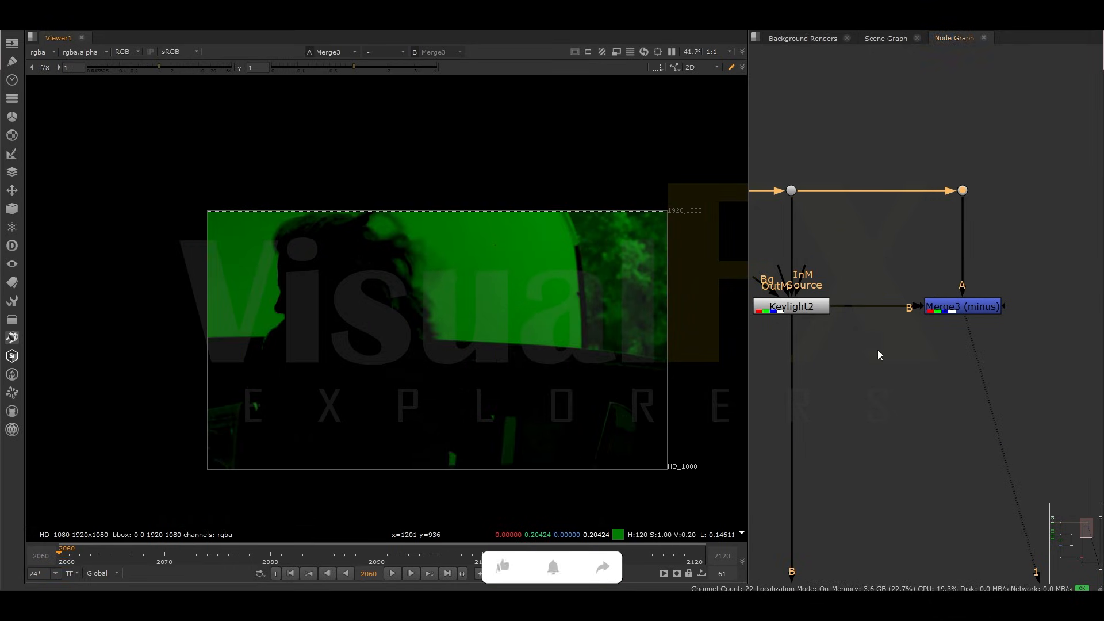
{"action": "middle_click_drag", "start_coordinate": [968, 354], "coordinate": [970, 324]}
{"action": "left_click", "coordinate": [944, 327]}
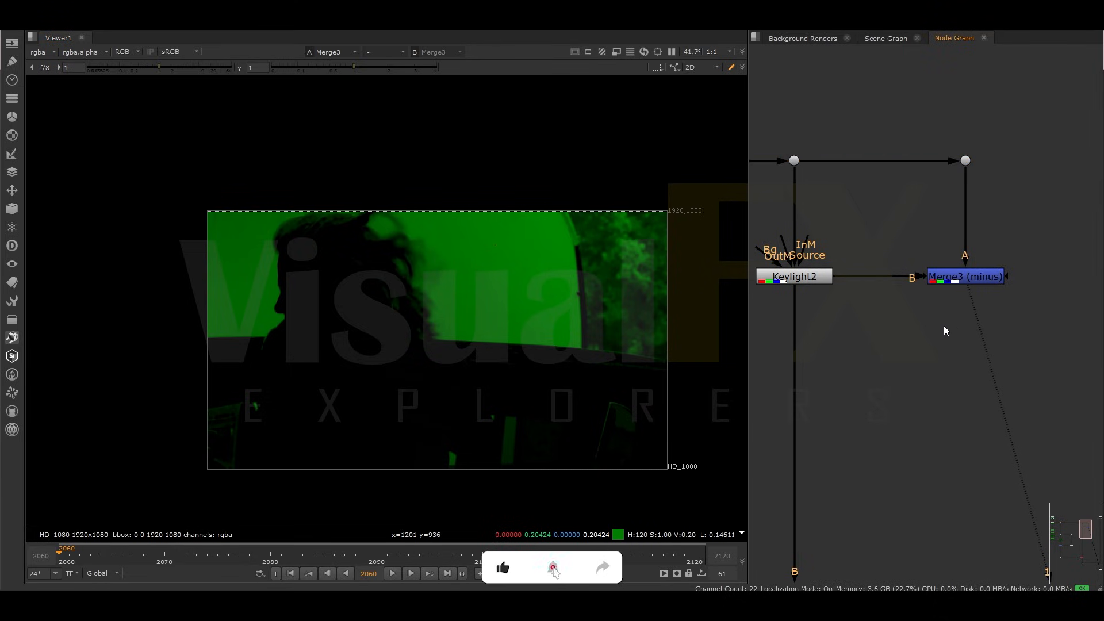
{"action": "key", "text": "Tab"}
{"action": "type", "text": "sat"}
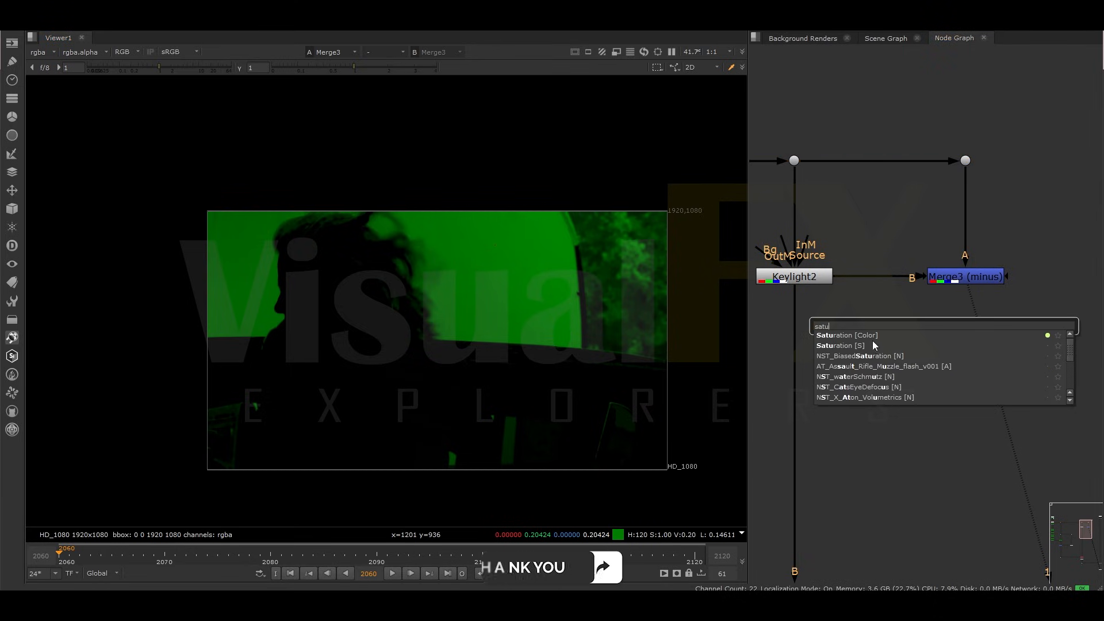
{"action": "key", "text": "Return"}
{"action": "left_click_drag", "start_coordinate": [930, 293], "coordinate": [952, 278]}
{"action": "left_click_drag", "start_coordinate": [944, 330], "coordinate": [970, 365]}
{"action": "key", "text": "1"}
{"action": "left_click_drag", "start_coordinate": [759, 323], "coordinate": [586, 321]}
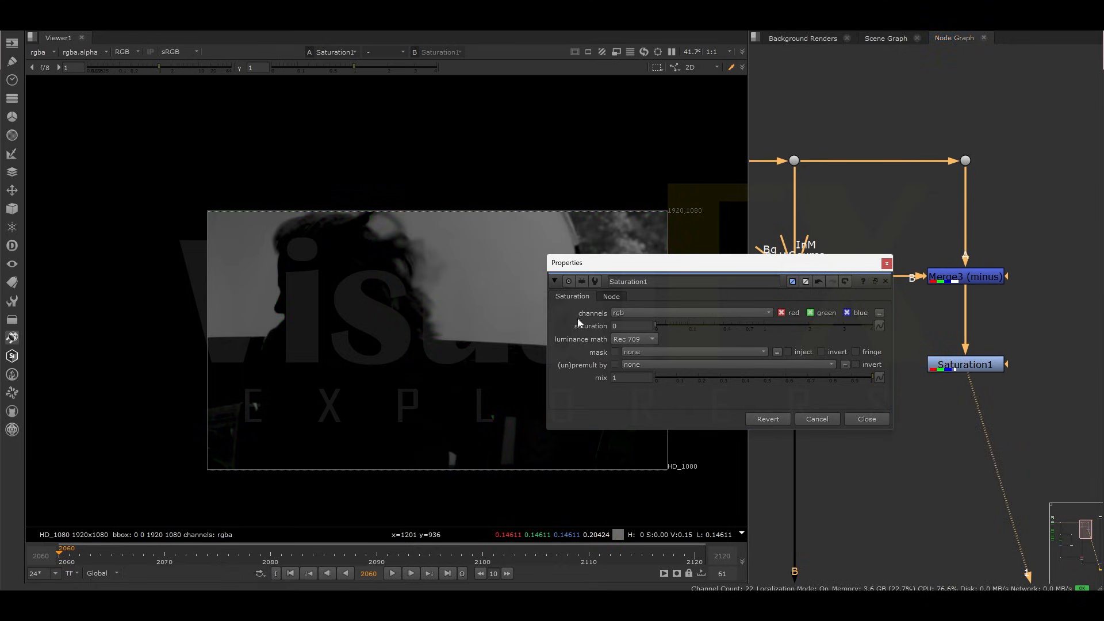
{"action": "left_click", "coordinate": [886, 266]}
Insert a Merge node below Keylight2, connect its A input to Saturation1, and view the result
{"action": "scroll", "coordinate": [915, 331], "scroll_direction": "down", "scroll_amount": 2}
{"action": "middle_click_drag", "start_coordinate": [924, 293], "coordinate": [946, 246]}
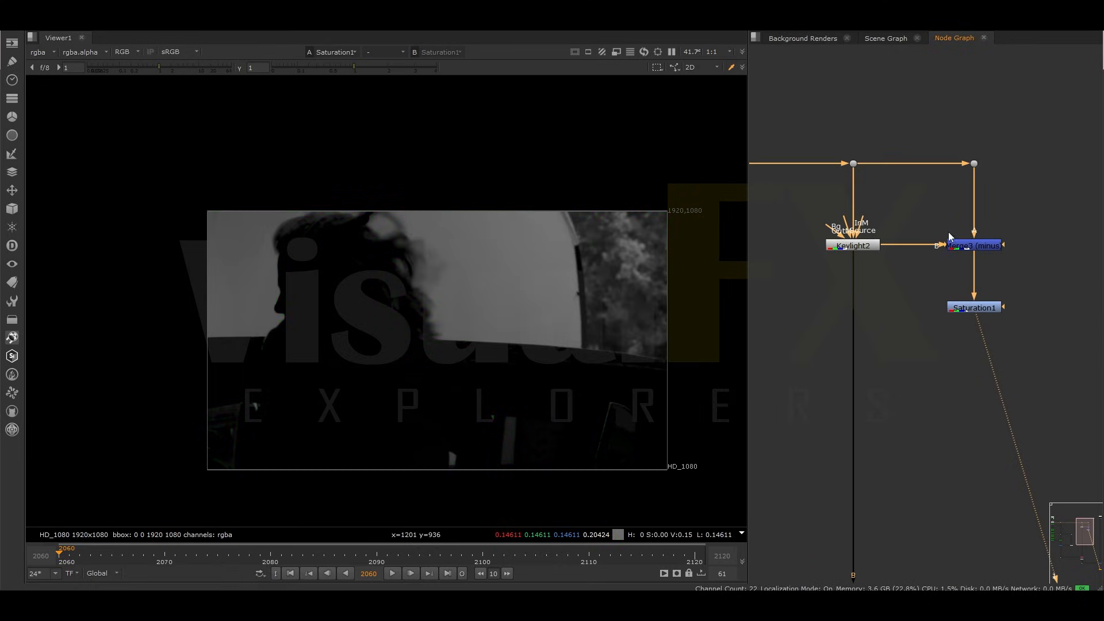
{"action": "scroll", "coordinate": [872, 286], "scroll_direction": "up", "scroll_amount": 1}
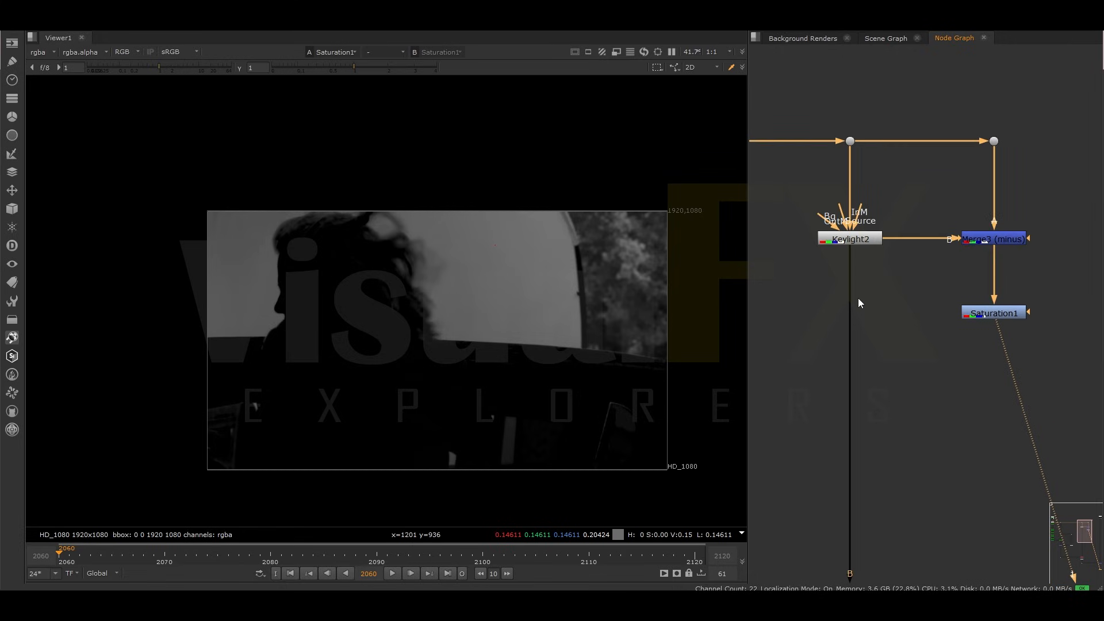
{"action": "left_click", "coordinate": [832, 310]}
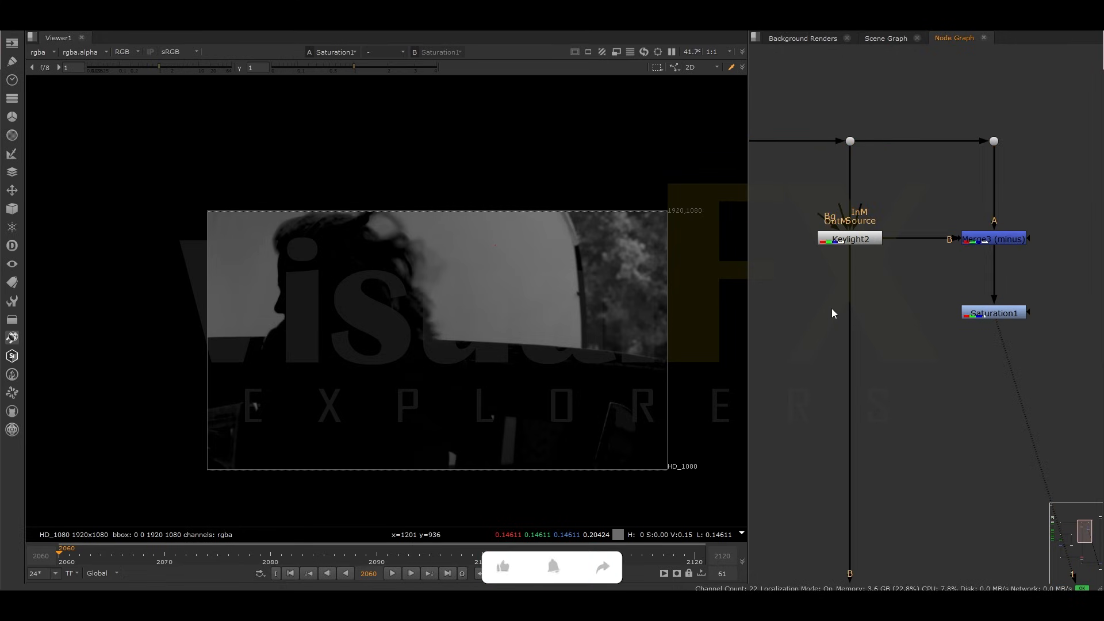
{"action": "key", "text": "m"}
{"action": "left_click_drag", "start_coordinate": [838, 314], "coordinate": [858, 319]}
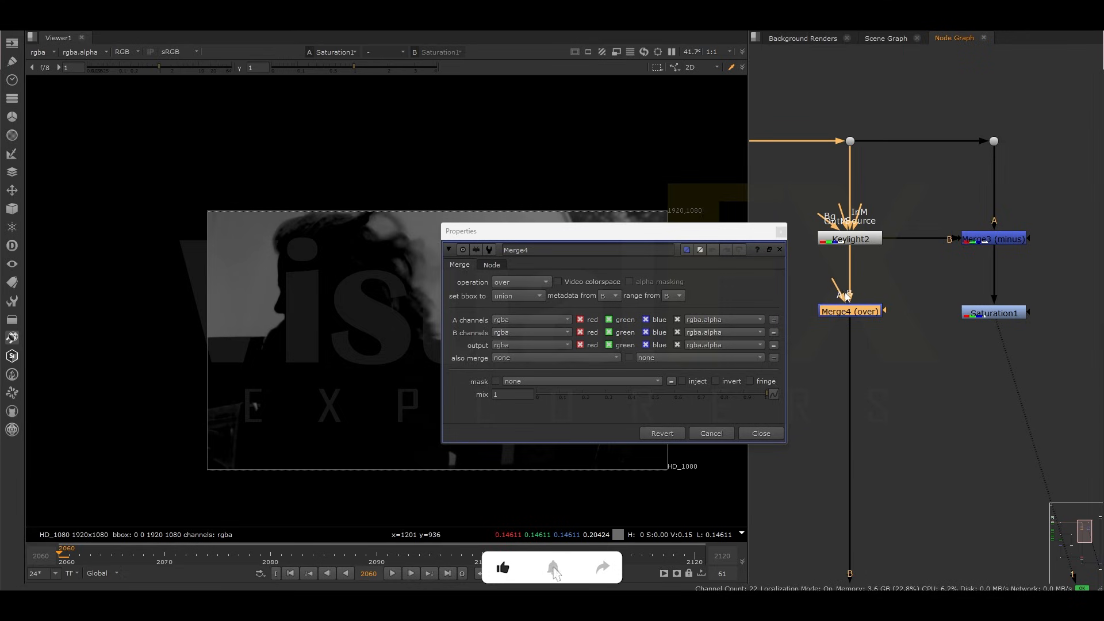
{"action": "left_click_drag", "start_coordinate": [930, 292], "coordinate": [984, 313]}
{"action": "key", "text": "1"}
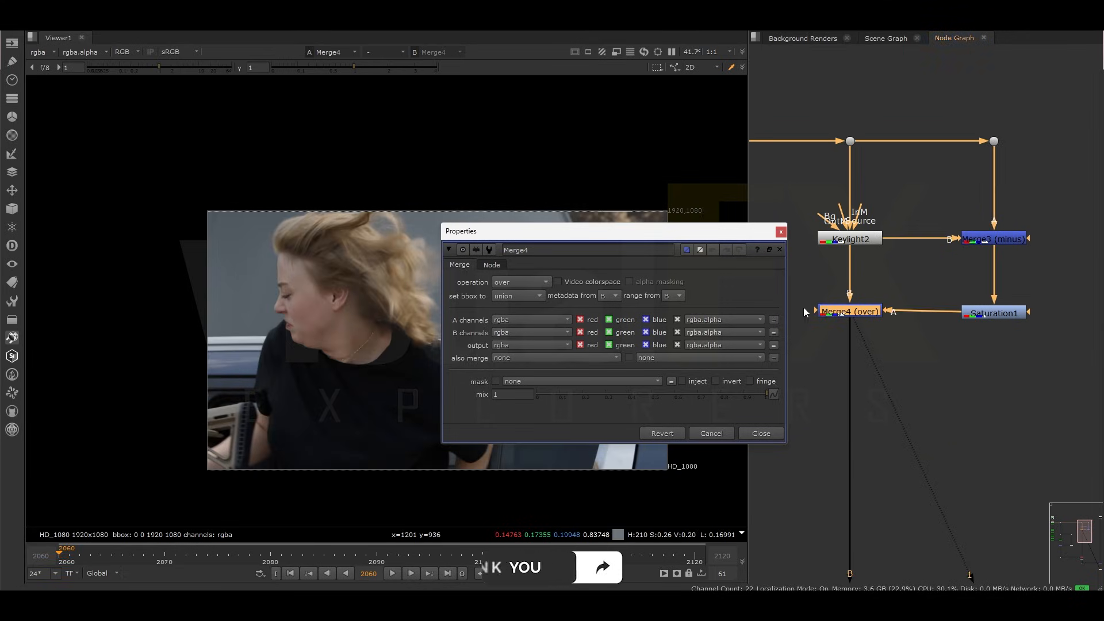
Set the operation of the Merge below Keylight2 to plus and close its properties
{"action": "left_click", "coordinate": [537, 283]}
{"action": "left_click", "coordinate": [530, 312]}
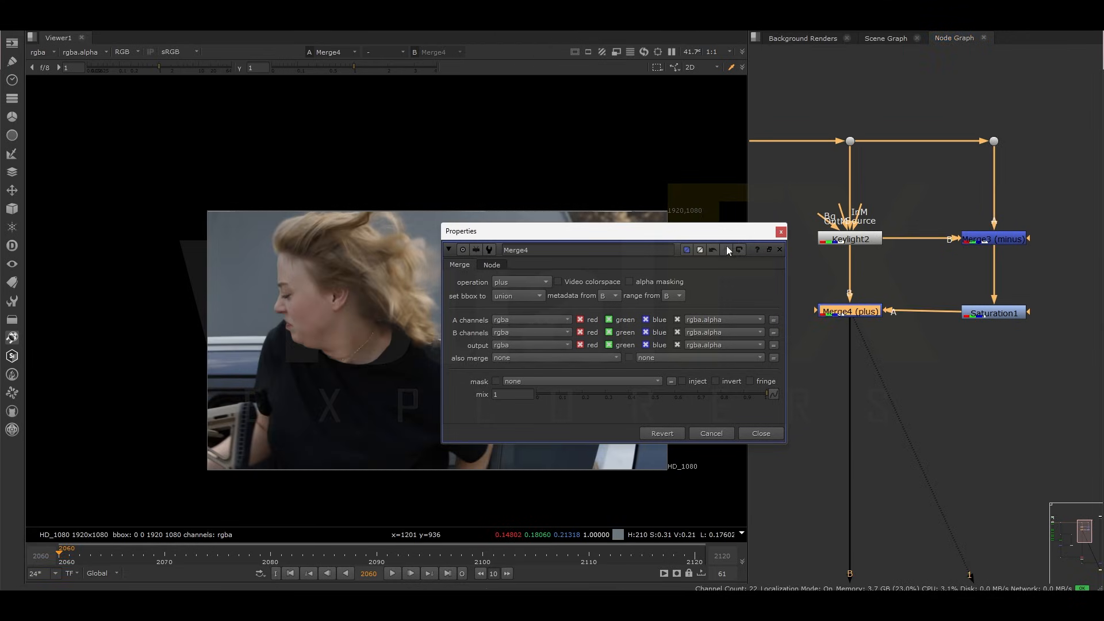
{"action": "left_click", "coordinate": [781, 232]}
Select the Keylight2, minus Merge, Saturation1, plus Merge and dot nodes and add a Backdrop behind them
{"action": "scroll", "coordinate": [865, 296], "scroll_direction": "down", "scroll_amount": 3}
{"action": "left_click_drag", "start_coordinate": [829, 196], "coordinate": [1016, 374]}
{"action": "left_click_drag", "start_coordinate": [817, 195], "coordinate": [1027, 392]}
{"action": "right_click", "coordinate": [1006, 312]}
{"action": "mouse_move", "coordinate": [1007, 317]}
{"action": "left_click_drag", "start_coordinate": [1021, 195], "coordinate": [831, 346]}
{"action": "right_click", "coordinate": [840, 336]}
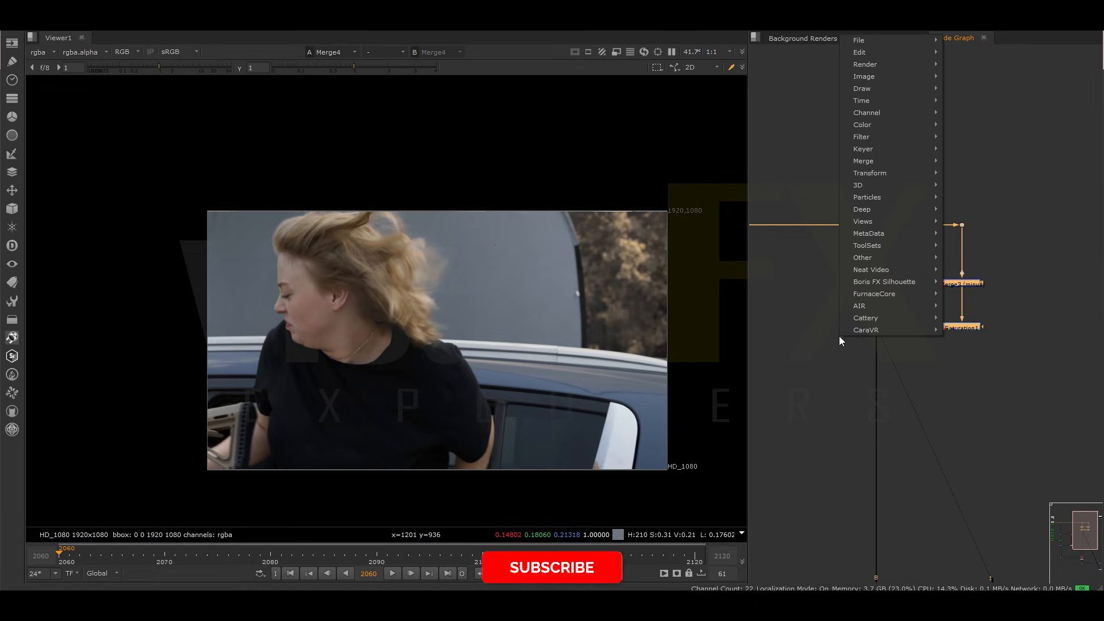
{"action": "mouse_move", "coordinate": [873, 295]}
{"action": "mouse_move", "coordinate": [882, 258]}
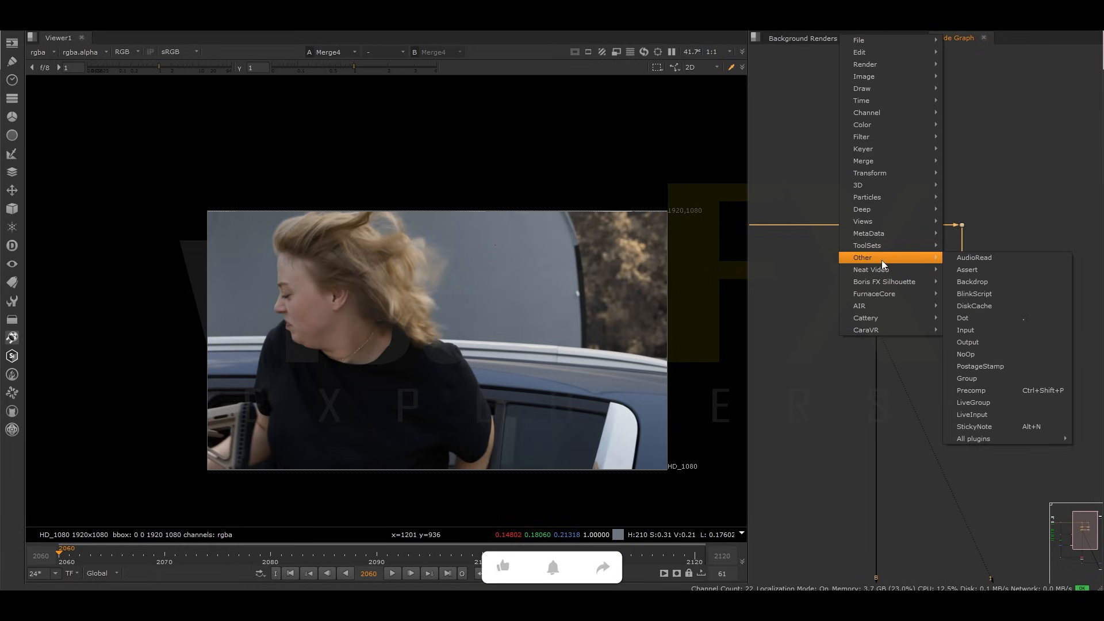
{"action": "left_click", "coordinate": [971, 270]}
Label the new backdrop "Core Despill" and close its properties
{"action": "double_click", "coordinate": [910, 155]}
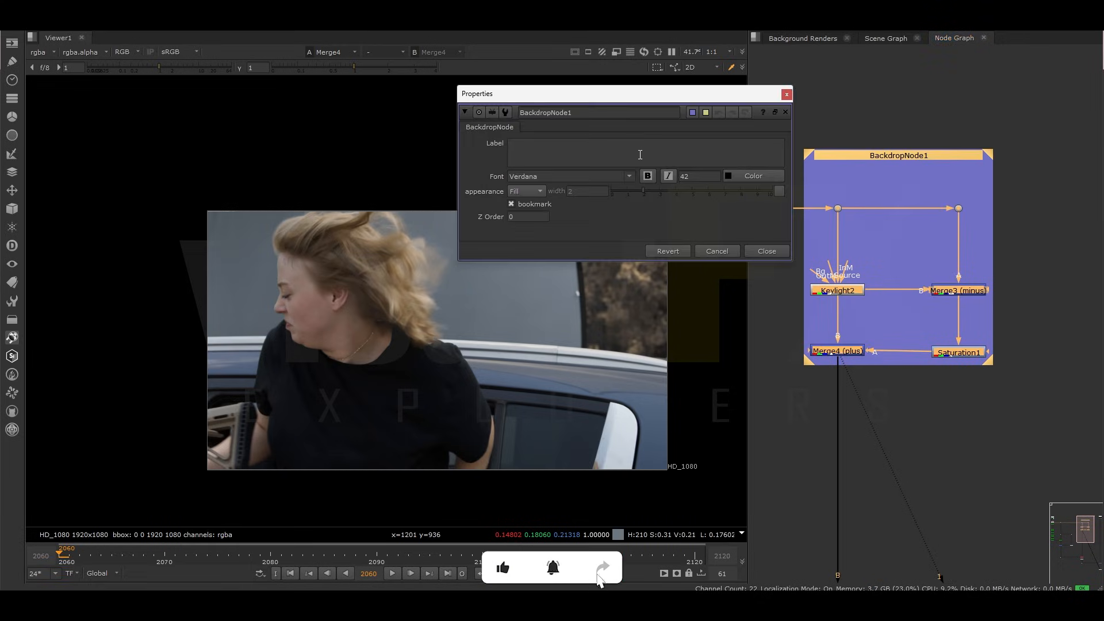
{"action": "type", "text": "Core Despill"}
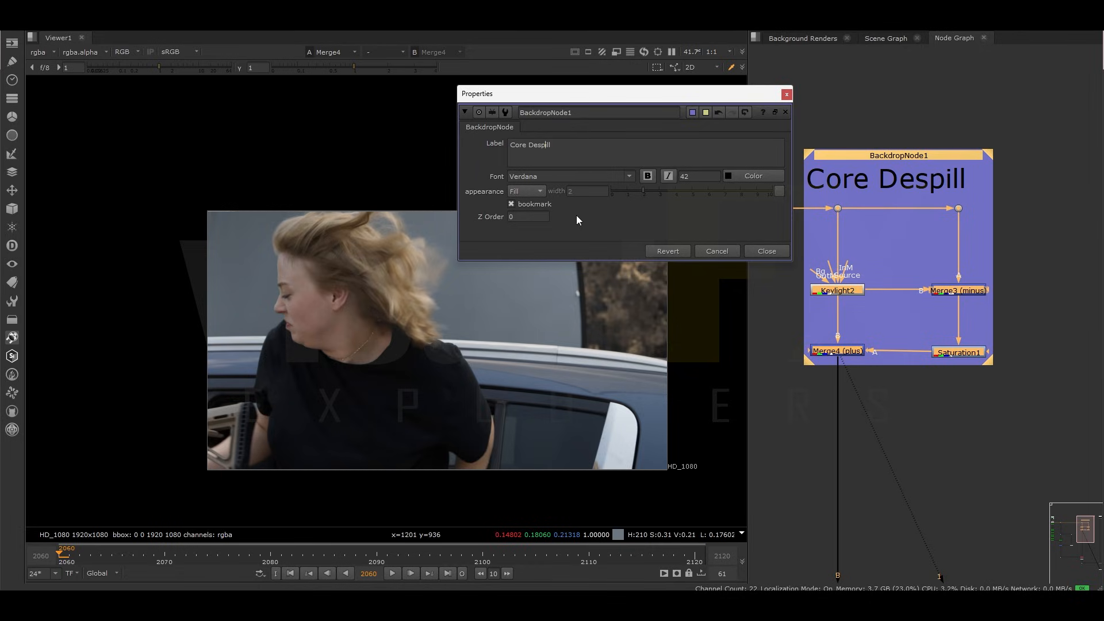
{"action": "left_click", "coordinate": [767, 251]}
View the final Merge1 composite and examine the woman against the tree background
{"action": "scroll", "coordinate": [892, 348], "scroll_direction": "down", "scroll_amount": 4}
{"action": "middle_click_drag", "start_coordinate": [886, 352], "coordinate": [858, 253]}
{"action": "scroll", "coordinate": [906, 263], "scroll_direction": "down", "scroll_amount": 2}
{"action": "scroll", "coordinate": [978, 360], "scroll_direction": "up", "scroll_amount": 4}
{"action": "left_click", "coordinate": [983, 351]}
{"action": "key", "text": "1"}
{"action": "middle_click_drag", "start_coordinate": [914, 194], "coordinate": [941, 350]}
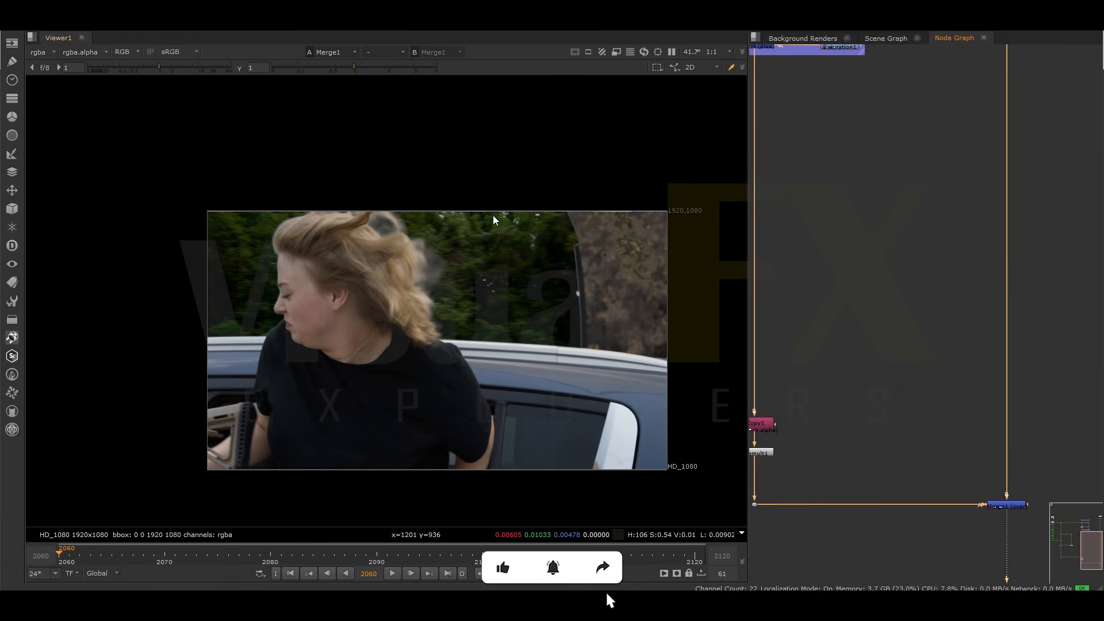
{"action": "scroll", "coordinate": [520, 205], "scroll_direction": "up", "scroll_amount": 3}
{"action": "scroll", "coordinate": [662, 241], "scroll_direction": "down", "scroll_amount": 2}
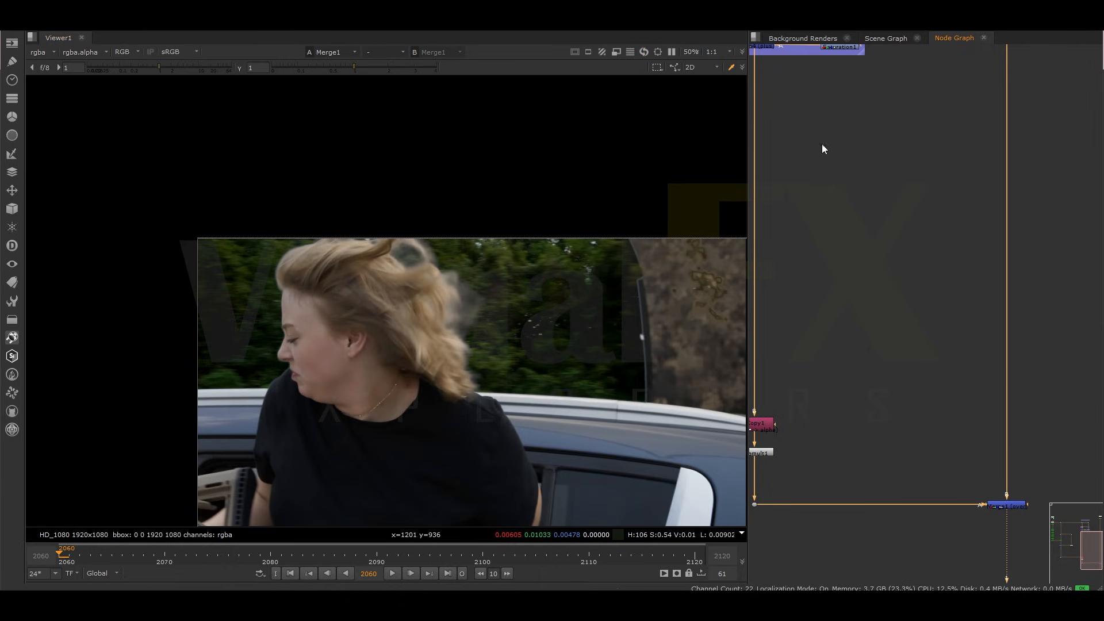
Disable and re-enable Keylight2 and the plus Merge to compare the spill along the woman's face edge
{"action": "middle_click_drag", "start_coordinate": [792, 84], "coordinate": [826, 265]}
{"action": "middle_click_drag", "start_coordinate": [793, 146], "coordinate": [833, 213]}
{"action": "scroll", "coordinate": [833, 214], "scroll_direction": "up", "scroll_amount": 2}
{"action": "middle_click_drag", "start_coordinate": [833, 274], "coordinate": [866, 217]}
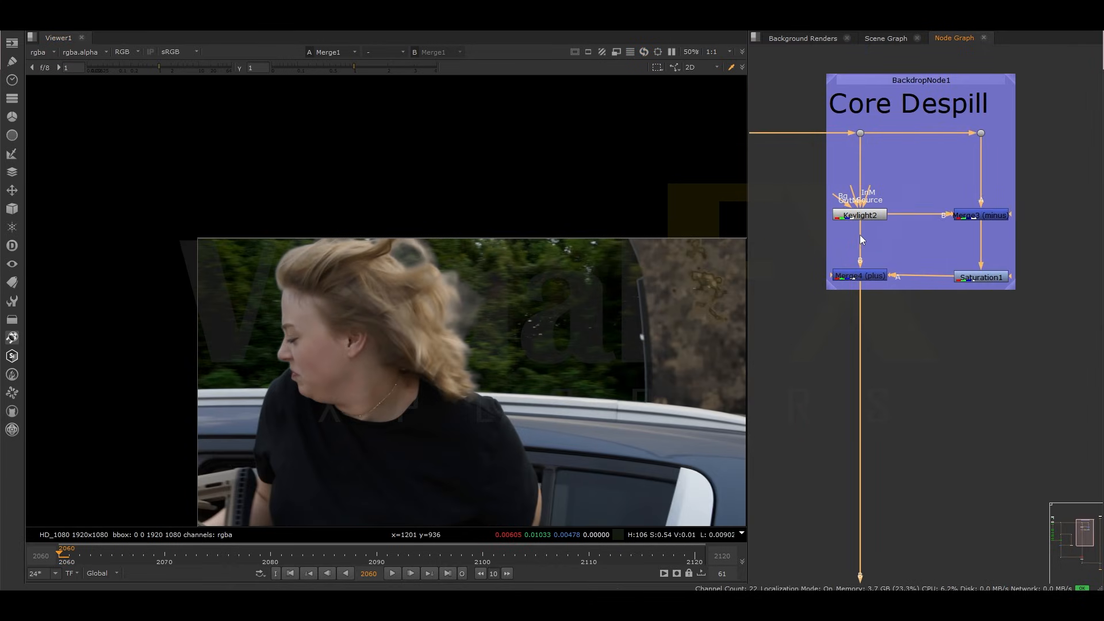
{"action": "scroll", "coordinate": [282, 356], "scroll_direction": "up", "scroll_amount": 8}
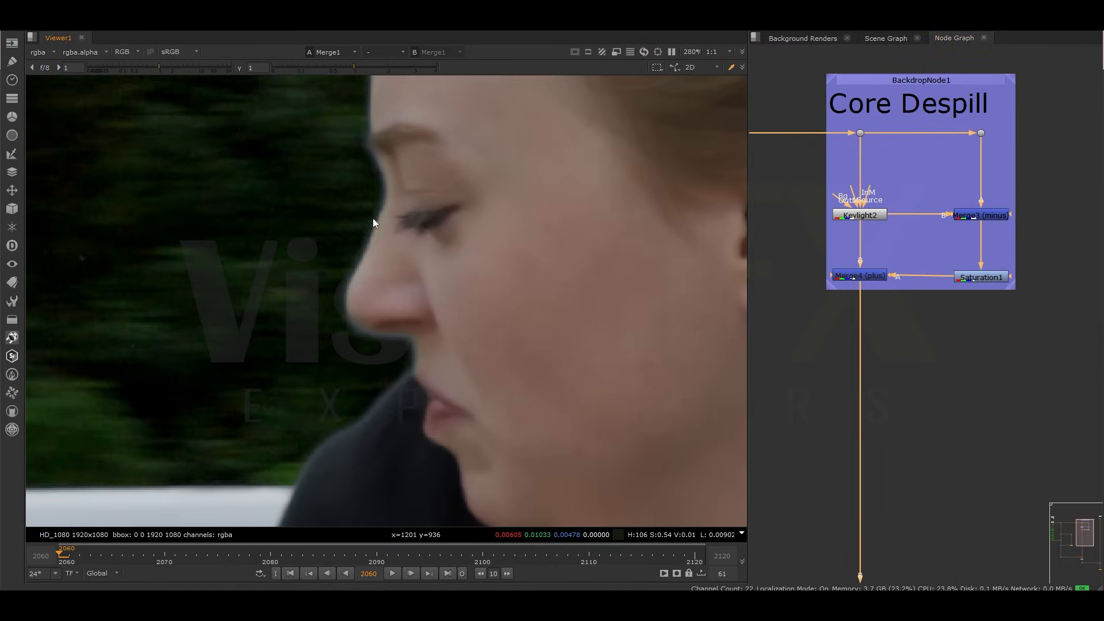
{"action": "left_click_drag", "start_coordinate": [799, 185], "coordinate": [917, 294]}
{"action": "key", "text": "d"}
{"action": "scroll", "coordinate": [374, 297], "scroll_direction": "up", "scroll_amount": 2}
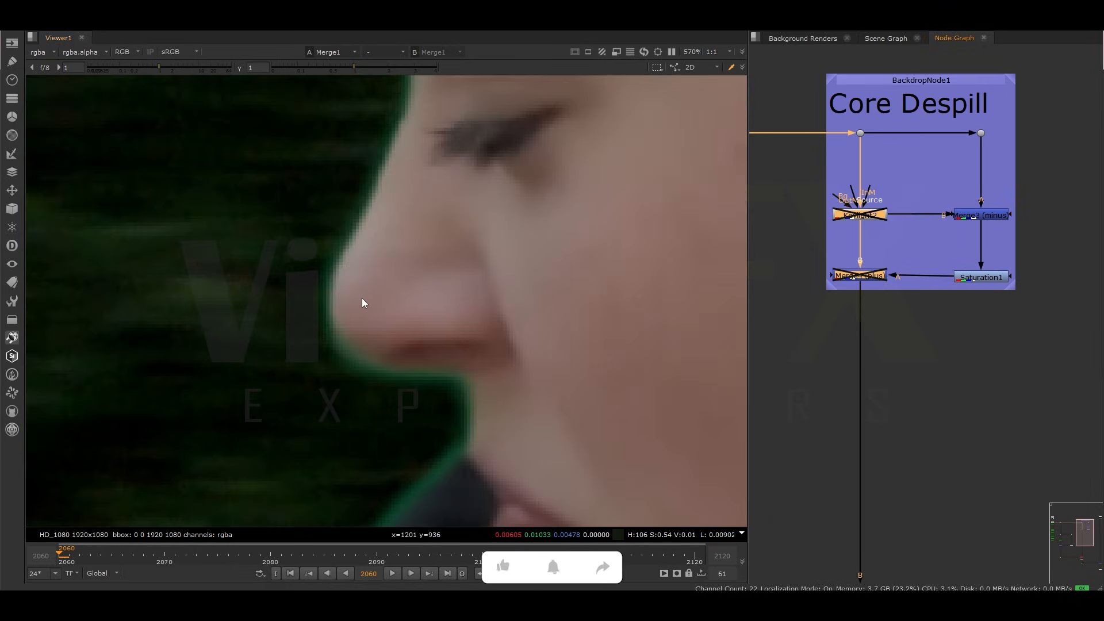
{"action": "key", "text": "d"}
Examine the hair edges in the full composite and the Core Despill branch, closing the open Merge5 properties
{"action": "scroll", "coordinate": [362, 298], "scroll_direction": "down", "scroll_amount": 5}
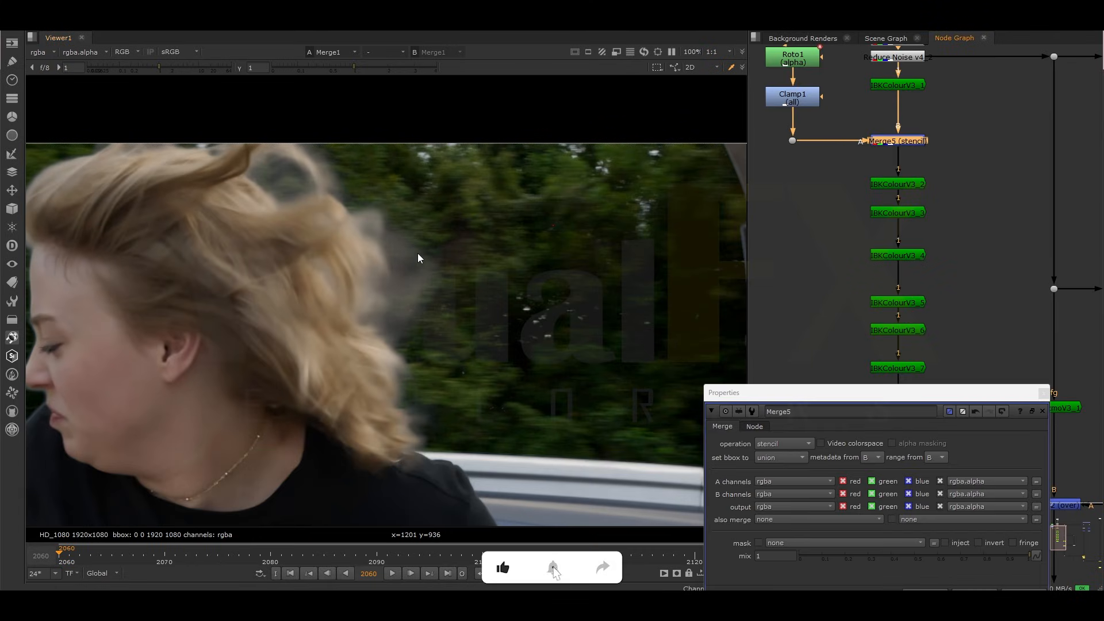
{"action": "scroll", "coordinate": [332, 309], "scroll_direction": "down", "scroll_amount": 4}
{"action": "middle_click_drag", "start_coordinate": [332, 309], "coordinate": [338, 245]}
{"action": "scroll", "coordinate": [887, 230], "scroll_direction": "down", "scroll_amount": 2}
{"action": "scroll", "coordinate": [887, 230], "scroll_direction": "down", "scroll_amount": 2}
{"action": "middle_click_drag", "start_coordinate": [969, 294], "coordinate": [741, 274]}
{"action": "middle_click_drag", "start_coordinate": [990, 264], "coordinate": [958, 316]}
{"action": "left_click_drag", "start_coordinate": [852, 117], "coordinate": [1050, 275]}
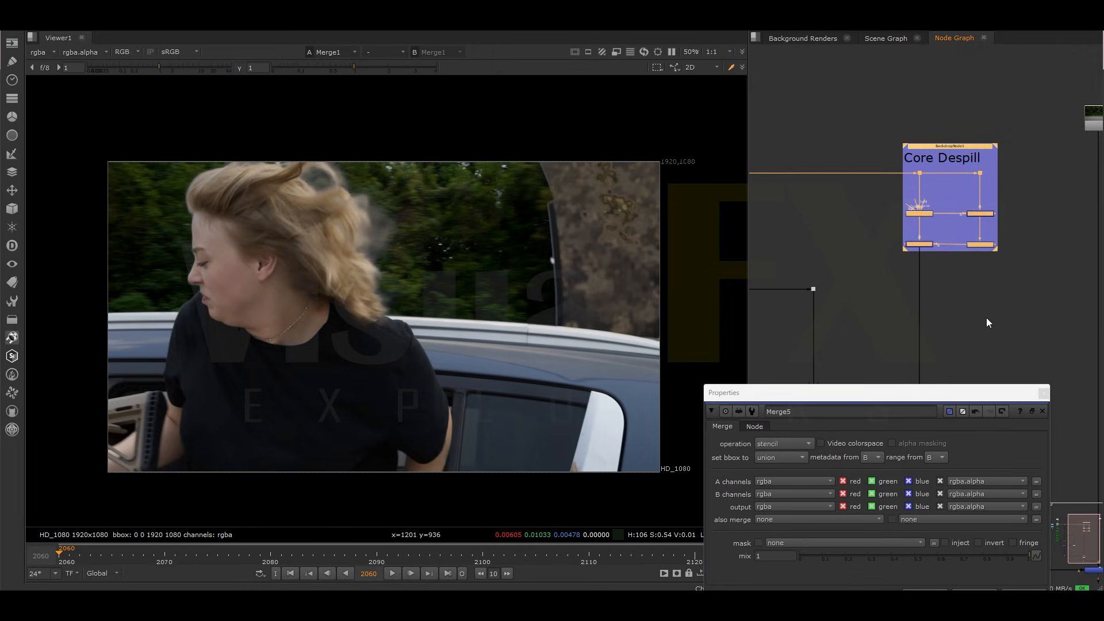
{"action": "middle_click_drag", "start_coordinate": [986, 318], "coordinate": [968, 209]}
{"action": "left_click_drag", "start_coordinate": [253, 146], "coordinate": [437, 351]}
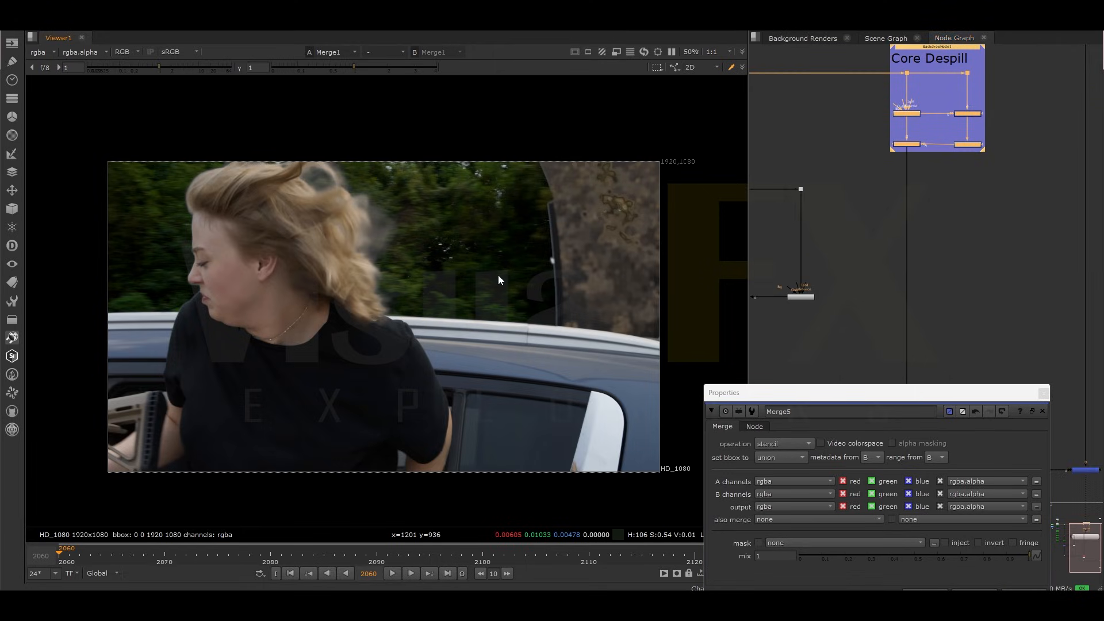
{"action": "left_click", "coordinate": [1044, 393]}
{"action": "middle_click_drag", "start_coordinate": [885, 233], "coordinate": [891, 275]}
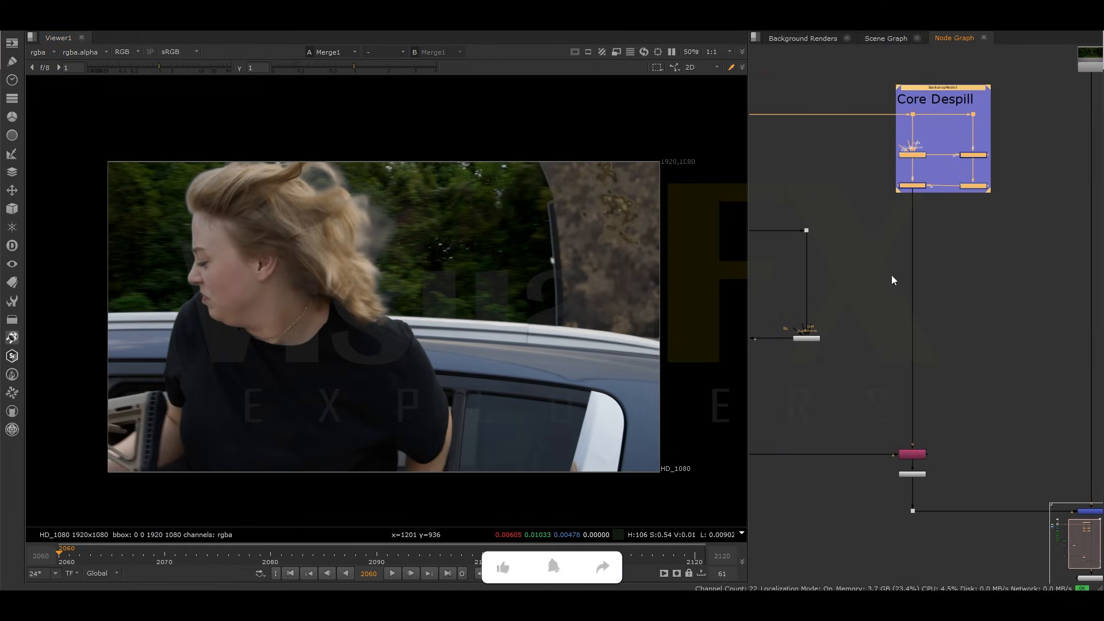
Insert a Grade node into the main branch between the Core Despill backdrop and the Copy node
{"action": "left_click", "coordinate": [11, 323]}
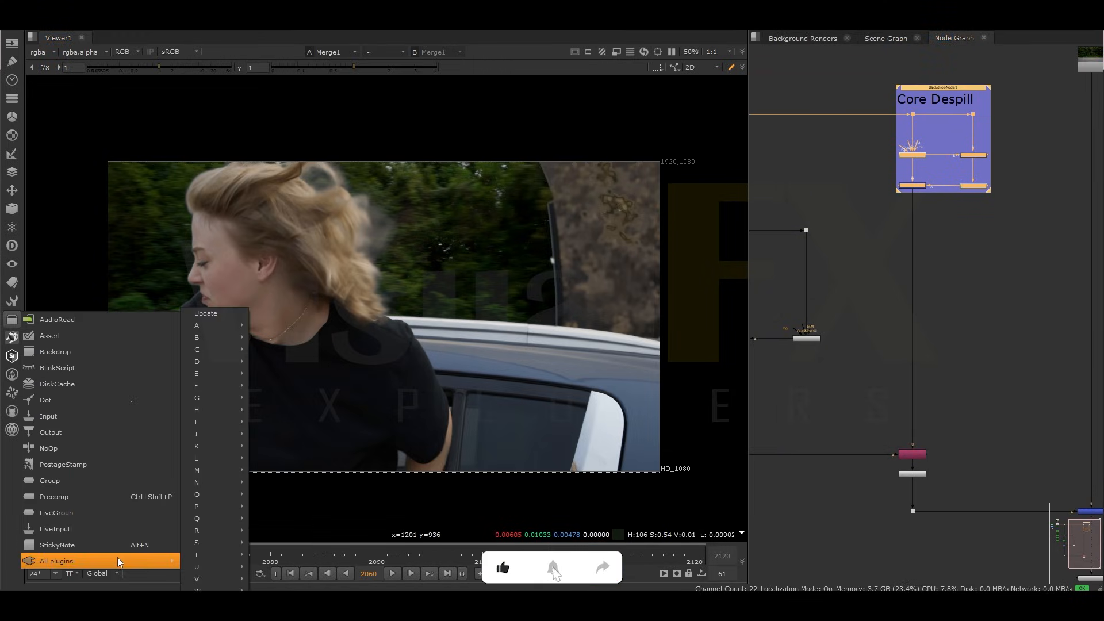
{"action": "left_click", "coordinate": [885, 284]}
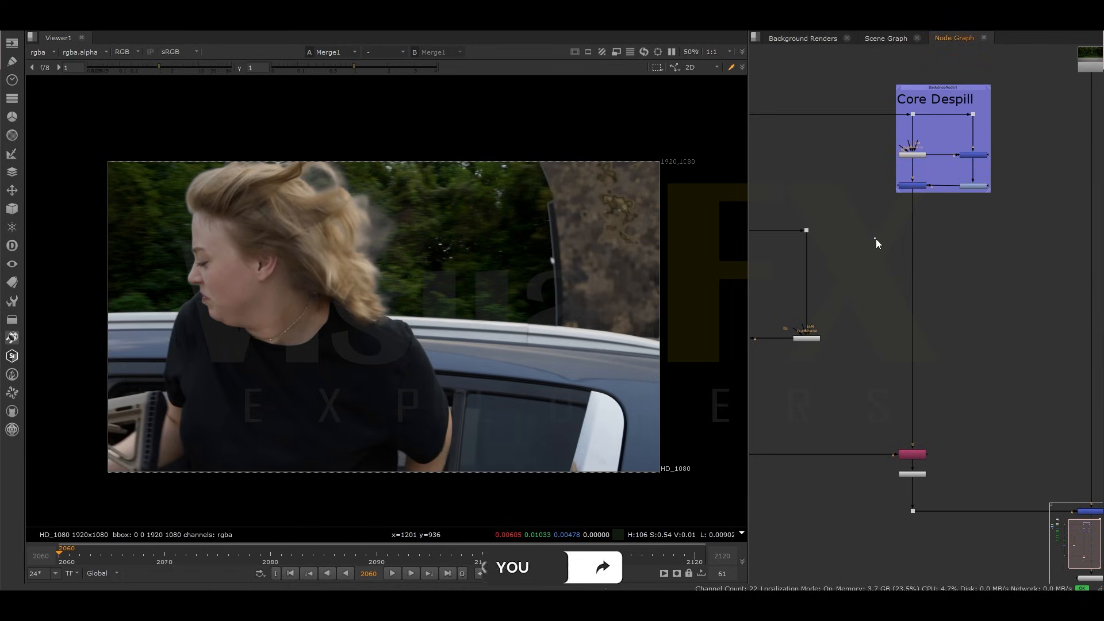
{"action": "key", "text": "g"}
{"action": "left_click_drag", "start_coordinate": [886, 250], "coordinate": [913, 260]}
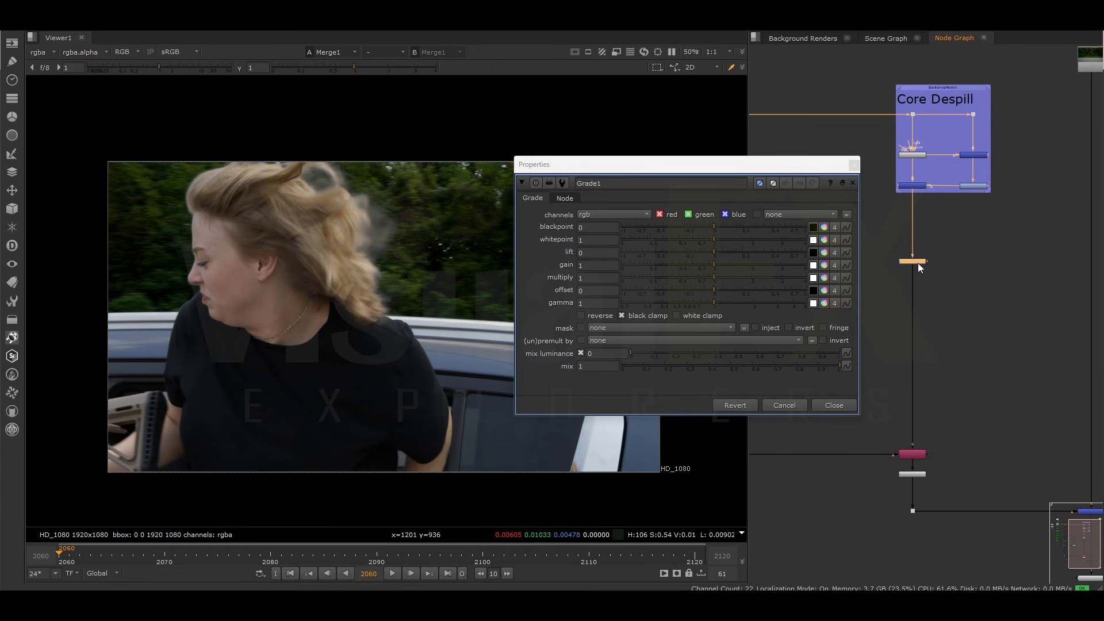
{"action": "left_click_drag", "start_coordinate": [918, 312], "coordinate": [918, 345]}
{"action": "scroll", "coordinate": [356, 210], "scroll_direction": "up", "scroll_amount": 5}
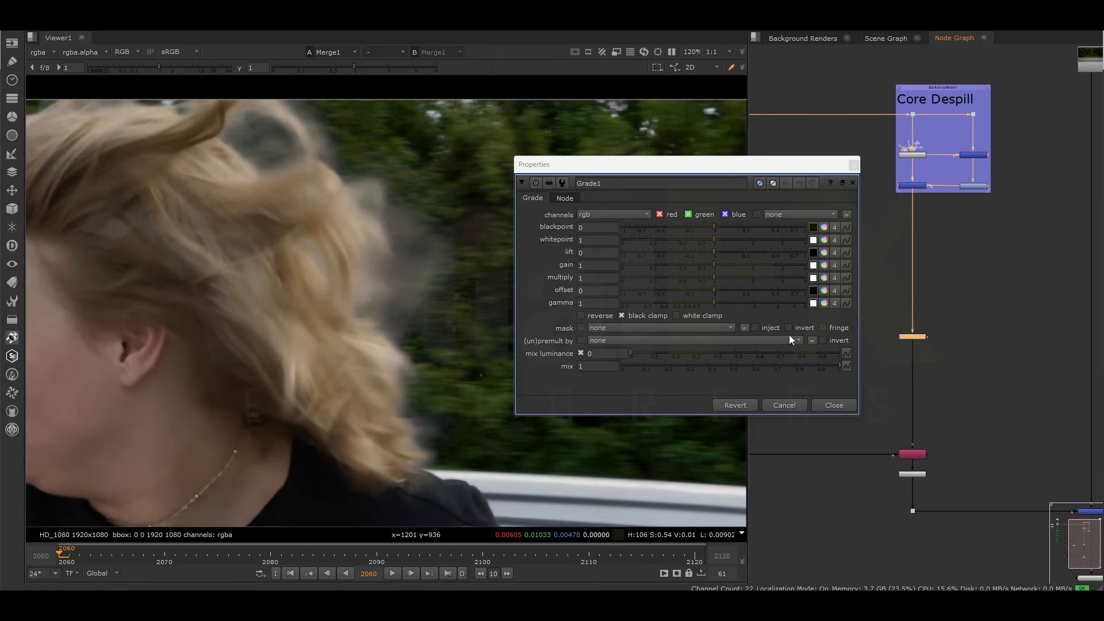
{"action": "left_click_drag", "start_coordinate": [916, 340], "coordinate": [917, 351]}
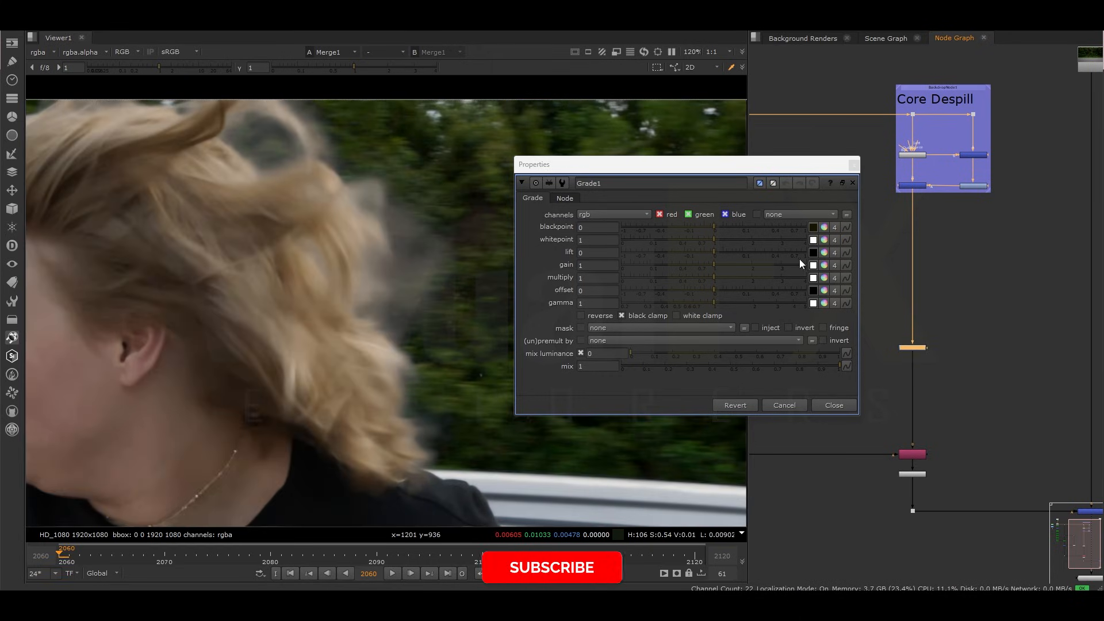
Warm the Grade's gain to red 1.275, green 1 and blue 0.725, and close its properties
{"action": "left_click", "coordinate": [823, 267]}
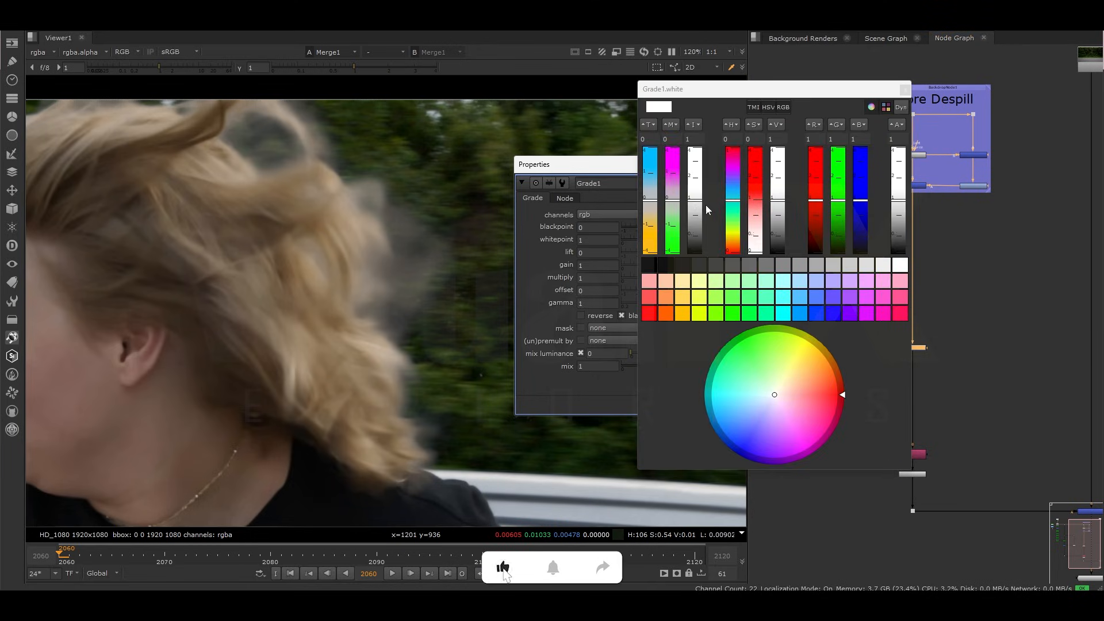
{"action": "left_click_drag", "start_coordinate": [649, 205], "coordinate": [654, 224]}
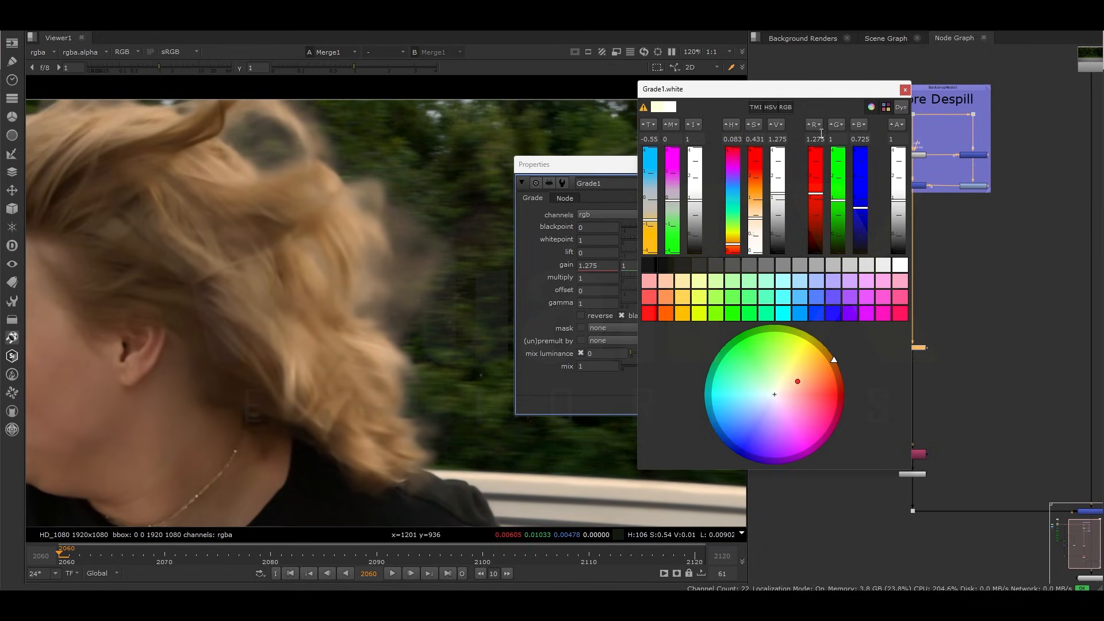
{"action": "left_click", "coordinate": [906, 89]}
{"action": "left_click", "coordinate": [852, 165]}
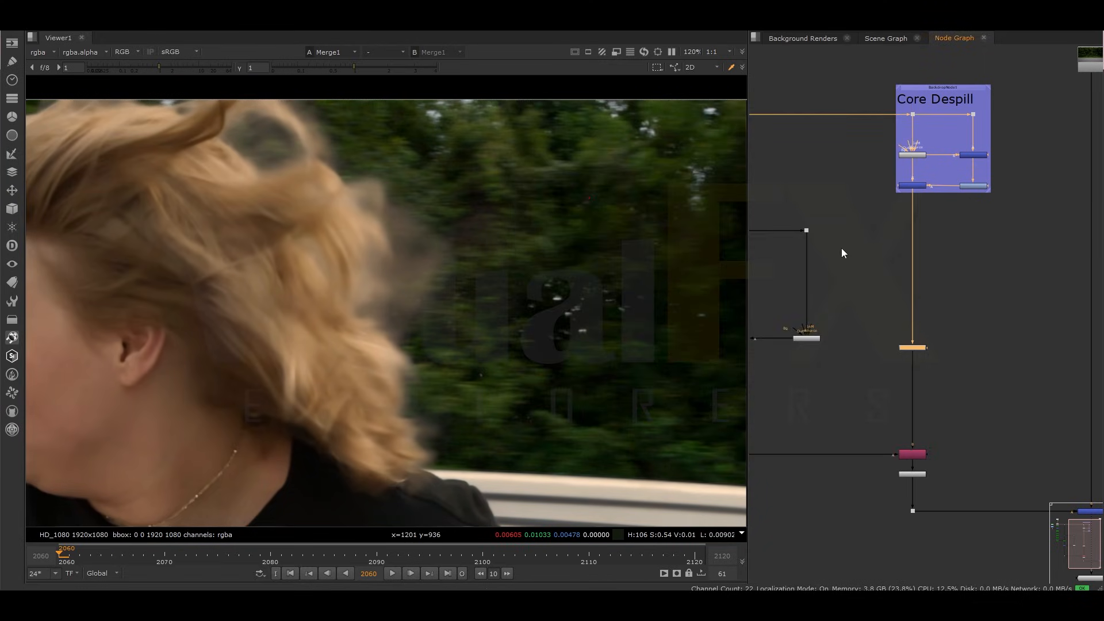
Add an EdgeFromAlpha ToolSets node in the empty area below Keylight1
{"action": "scroll", "coordinate": [888, 313], "scroll_direction": "down", "scroll_amount": 3}
{"action": "key", "text": "Tab"}
{"action": "type", "text": "alph"}
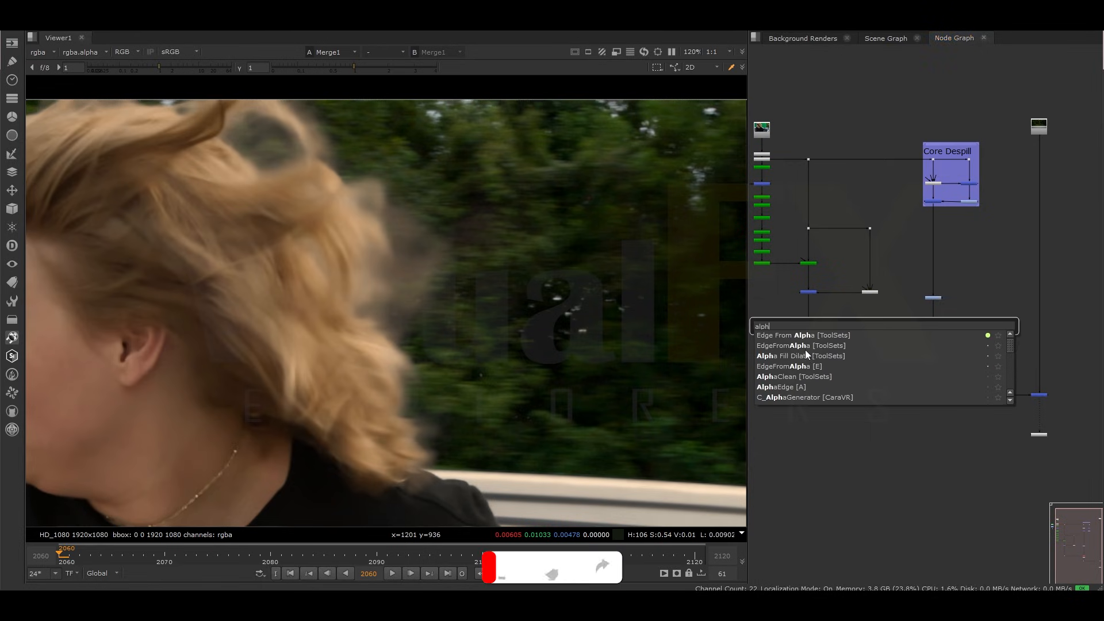
{"action": "left_click", "coordinate": [806, 347]}
{"action": "scroll", "coordinate": [834, 331], "scroll_direction": "up", "scroll_amount": 3}
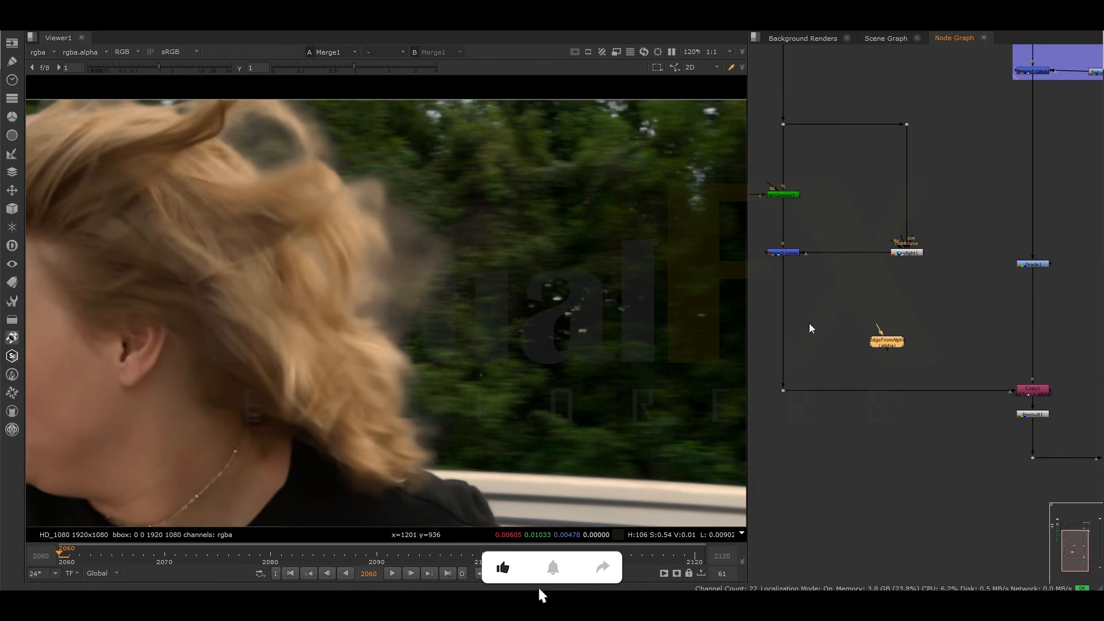
Add a dot on the matte branch below its merge and connect the EdgeFromAlpha input to it
{"action": "left_click", "coordinate": [785, 319]}
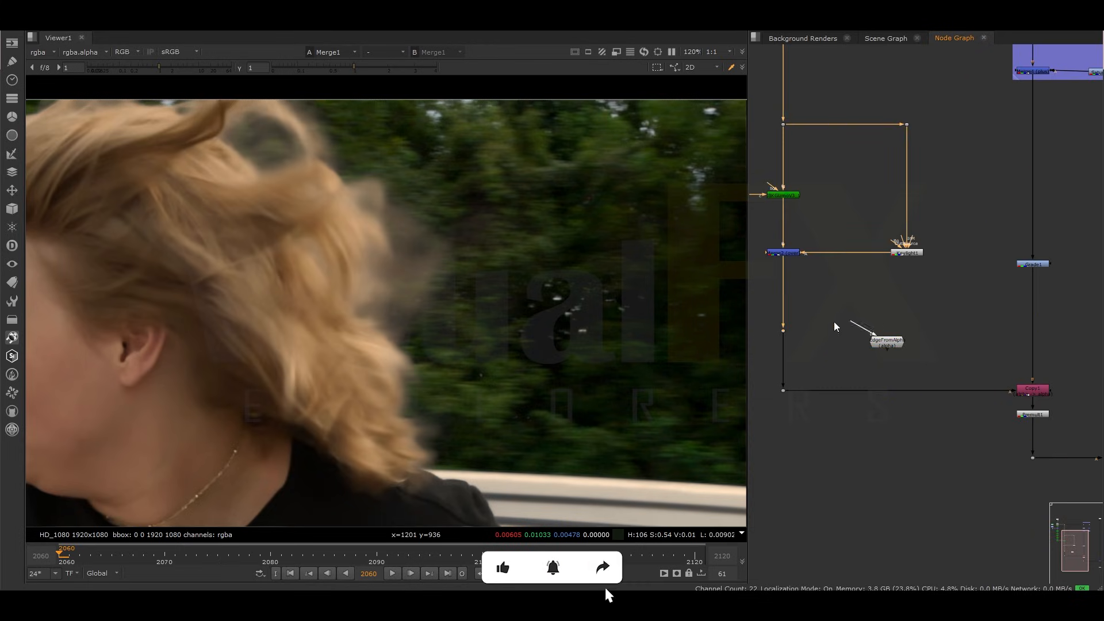
{"action": "left_click_drag", "start_coordinate": [850, 322], "coordinate": [784, 330]}
{"action": "left_click_drag", "start_coordinate": [874, 347], "coordinate": [875, 333]}
View the EdgeFromAlpha output and examine its alpha channel around the hair edge
{"action": "key", "text": "1"}
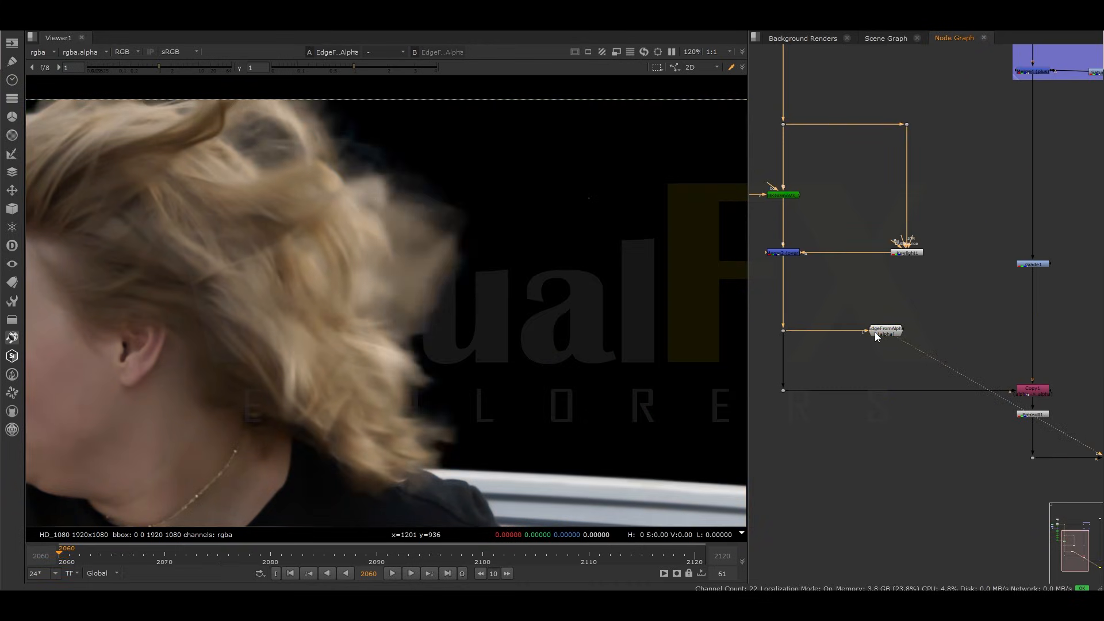
{"action": "scroll", "coordinate": [396, 192], "scroll_direction": "down", "scroll_amount": 3}
{"action": "key", "text": "a"}
{"action": "scroll", "coordinate": [395, 224], "scroll_direction": "up", "scroll_amount": 3}
{"action": "scroll", "coordinate": [410, 253], "scroll_direction": "down", "scroll_amount": 2}
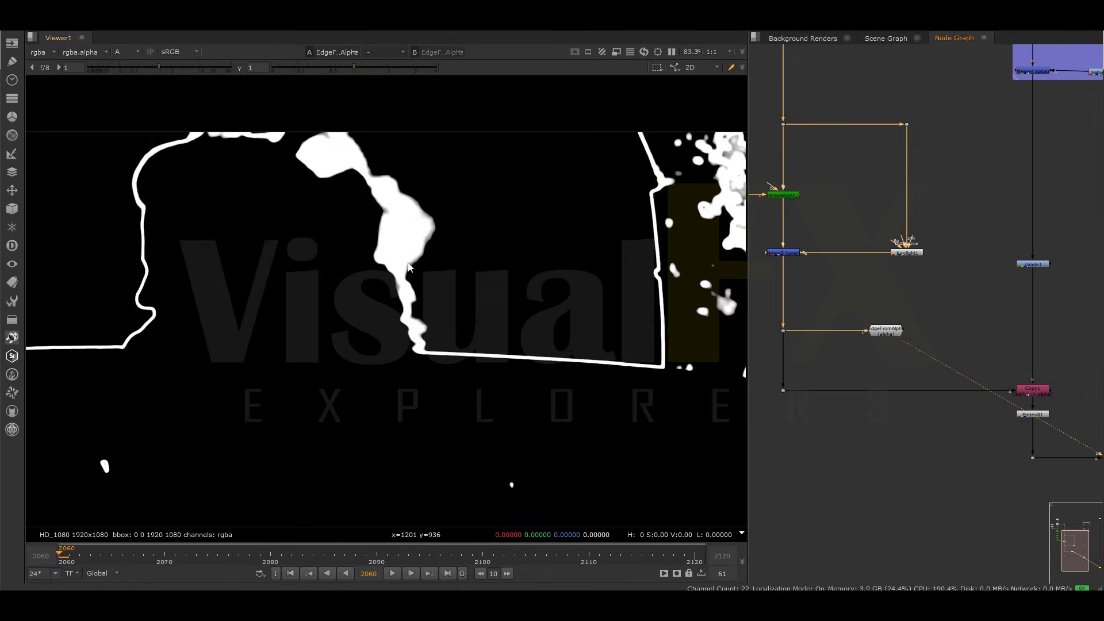
{"action": "scroll", "coordinate": [396, 247], "scroll_direction": "down", "scroll_amount": 2}
{"action": "middle_click_drag", "start_coordinate": [911, 337], "coordinate": [823, 321]}
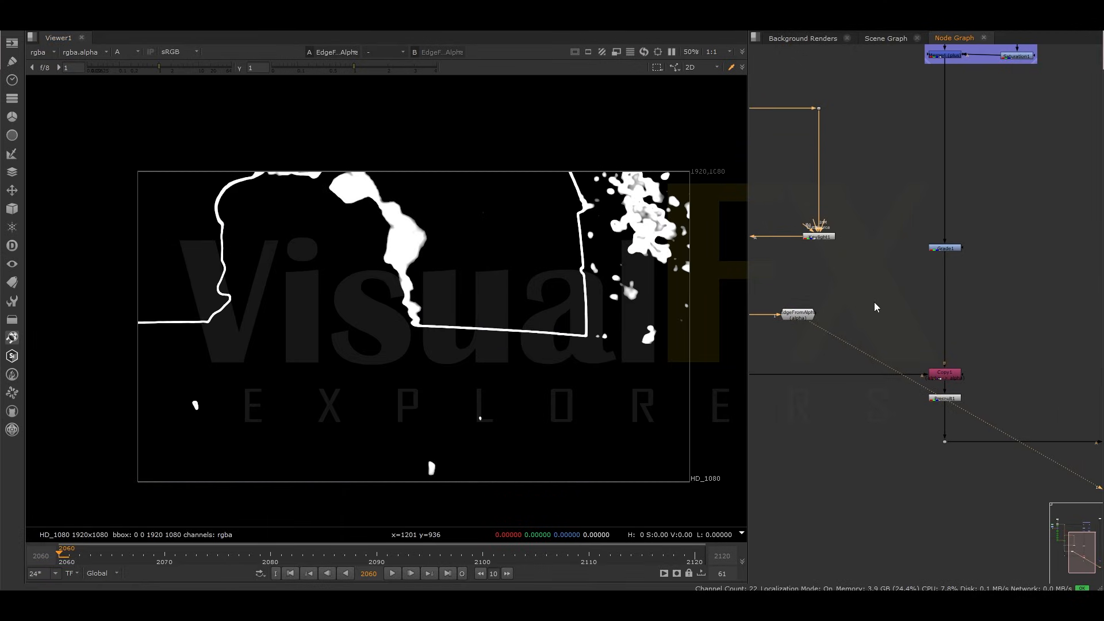
Connect Grade1's mask input to the EdgeFromAlpha node and view the Grade result in colour
{"action": "left_click_drag", "start_coordinate": [957, 251], "coordinate": [767, 320]}
{"action": "scroll", "coordinate": [964, 309], "scroll_direction": "up", "scroll_amount": 2}
{"action": "scroll", "coordinate": [755, 313], "scroll_direction": "down", "scroll_amount": 3}
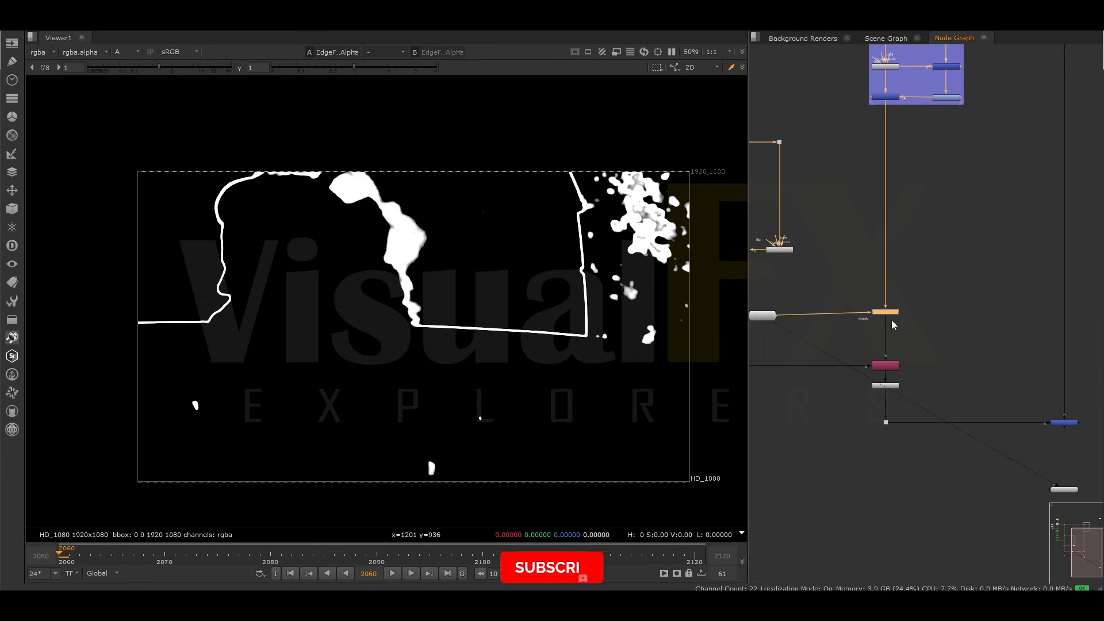
{"action": "key", "text": "1"}
{"action": "scroll", "coordinate": [892, 319], "scroll_direction": "down", "scroll_amount": 3}
{"action": "key", "text": "a"}
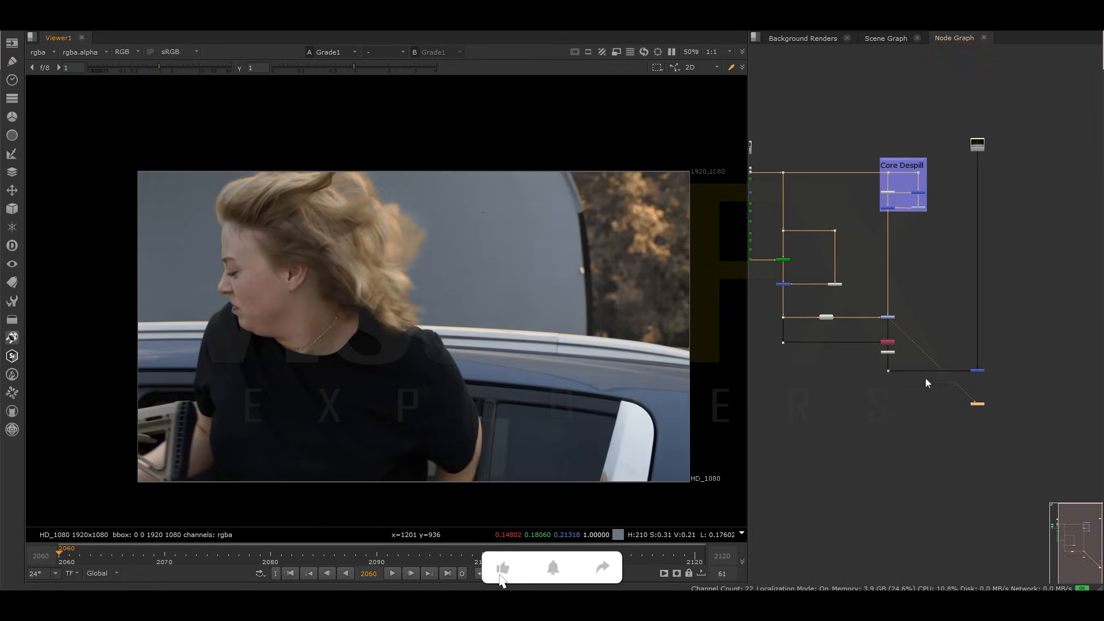
View the Merge1 composite and examine the warmed hair edges up close
{"action": "scroll", "coordinate": [899, 384], "scroll_direction": "up", "scroll_amount": 3}
{"action": "left_click", "coordinate": [995, 368]}
{"action": "key", "text": "1"}
{"action": "scroll", "coordinate": [403, 259], "scroll_direction": "up", "scroll_amount": 6}
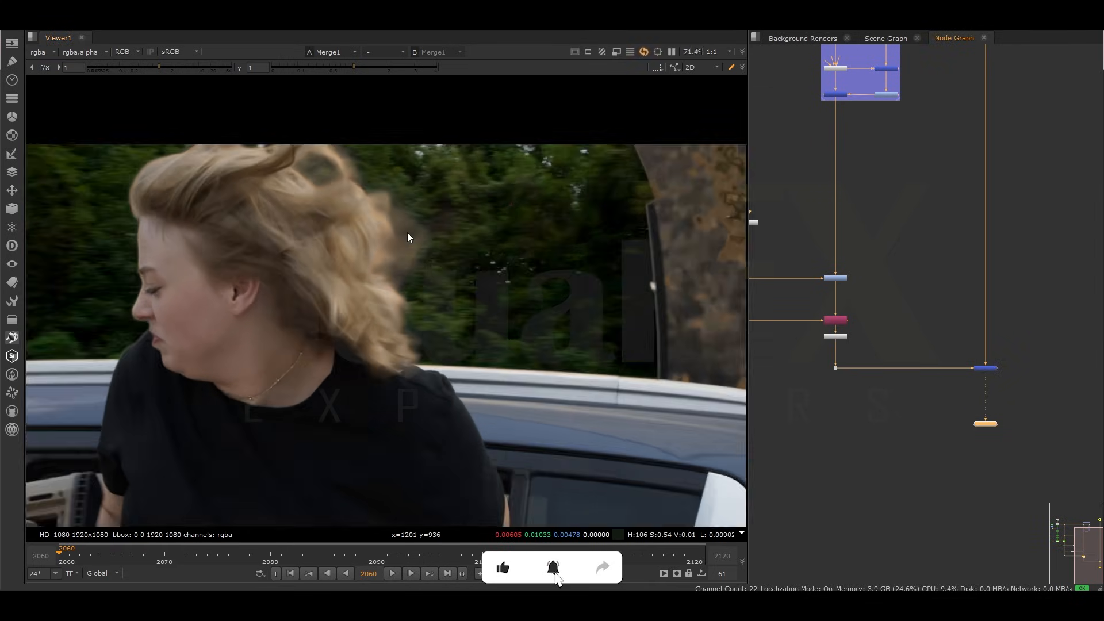
{"action": "scroll", "coordinate": [848, 273], "scroll_direction": "up", "scroll_amount": 5}
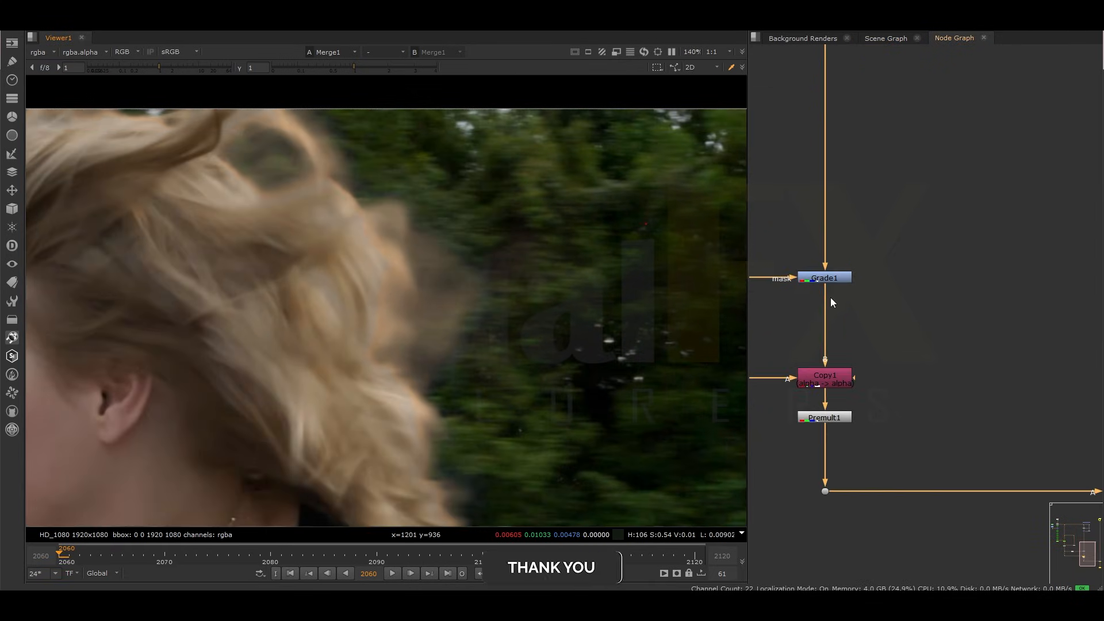
Reduce Grade1's mix to 0.715 and close its properties
{"action": "middle_click_drag", "start_coordinate": [830, 298], "coordinate": [894, 298]}
{"action": "double_click", "coordinate": [898, 281]}
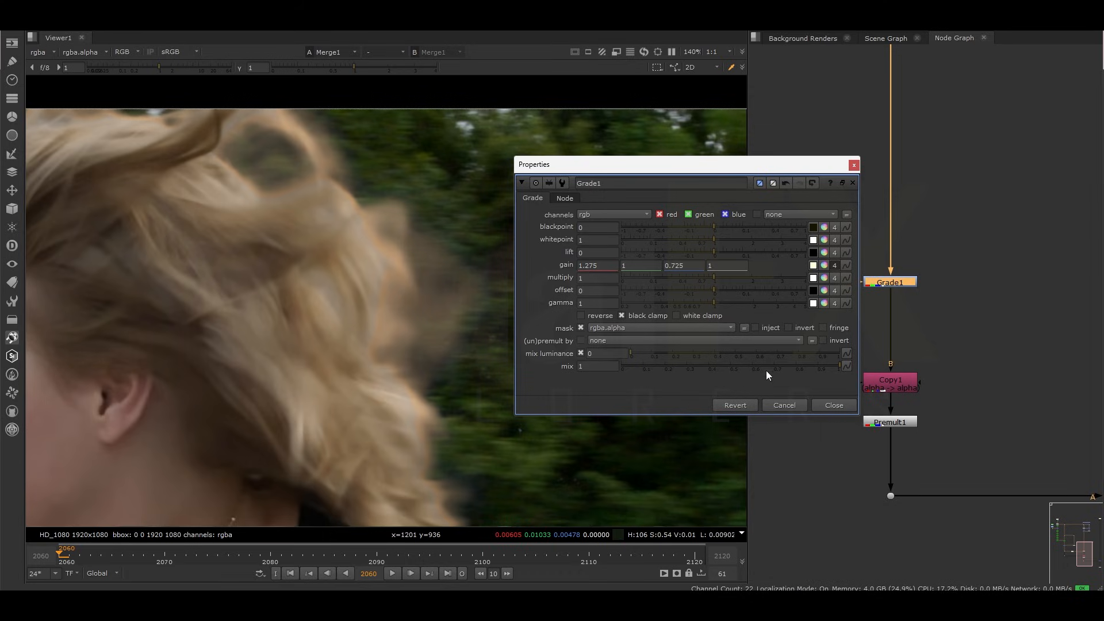
{"action": "left_click_drag", "start_coordinate": [799, 364], "coordinate": [761, 373]}
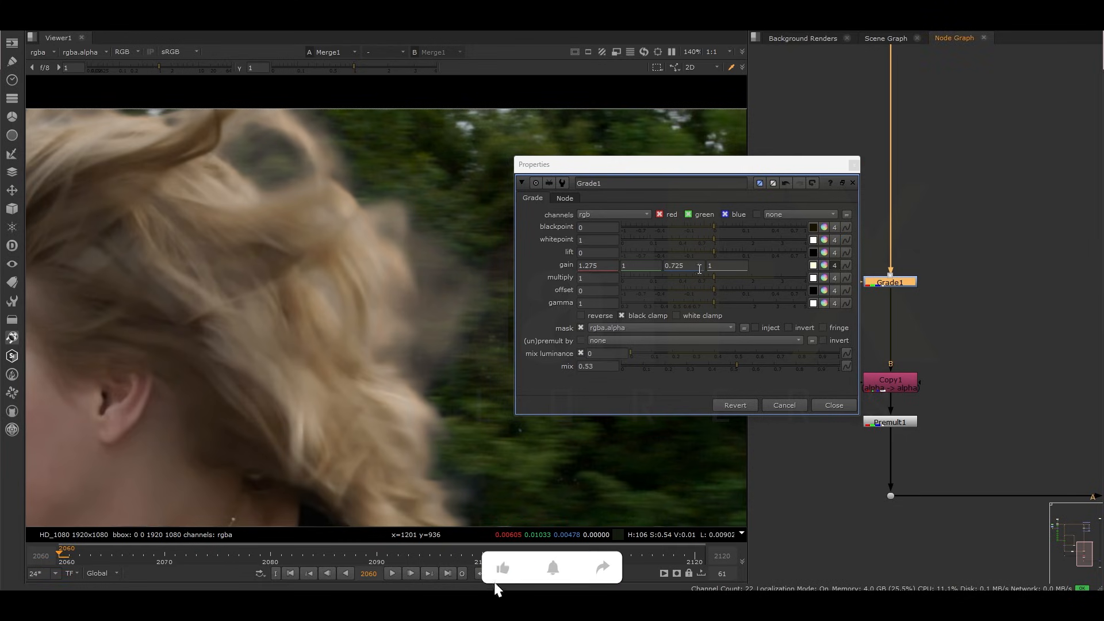
{"action": "left_click_drag", "start_coordinate": [737, 362], "coordinate": [768, 357]}
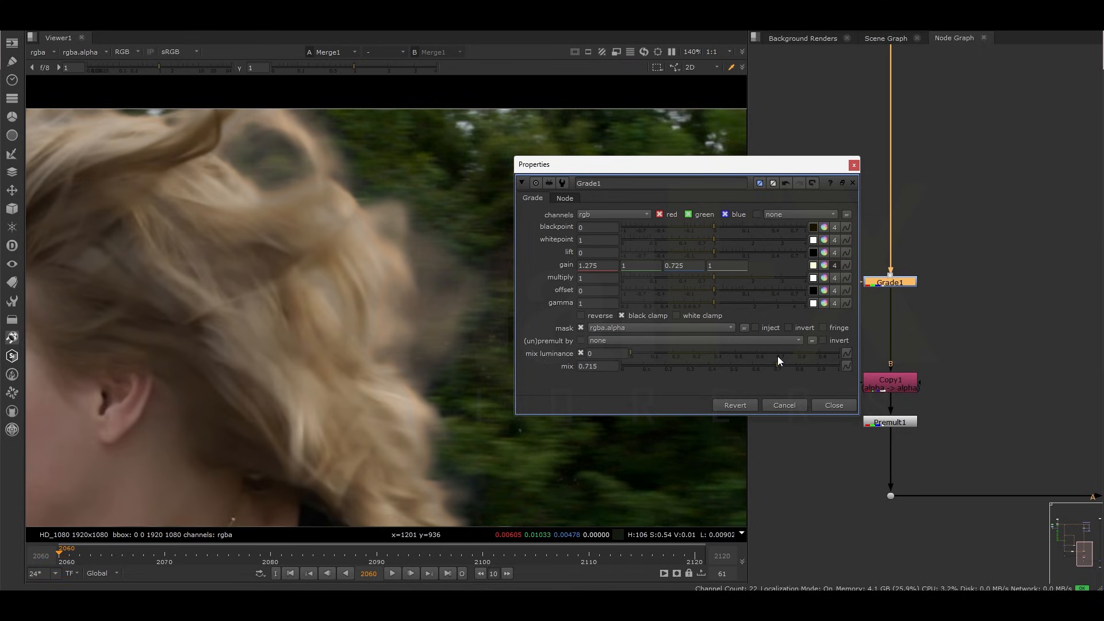
{"action": "left_click", "coordinate": [854, 165]}
{"action": "scroll", "coordinate": [354, 254], "scroll_direction": "up", "scroll_amount": 2}
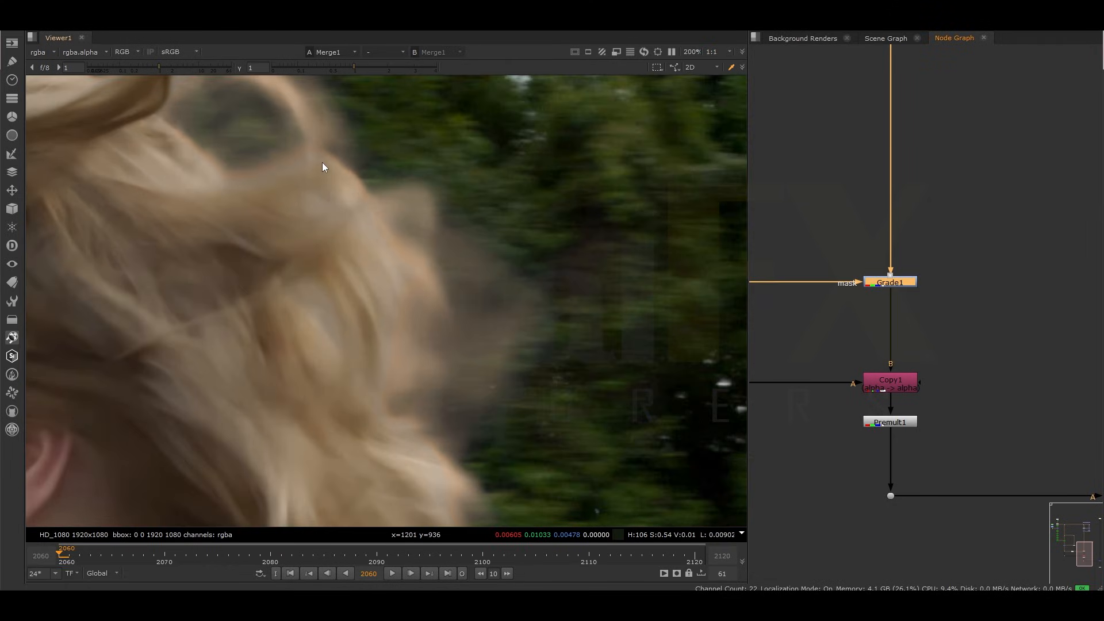
Open the EdgeFromAlpha properties and set the inside edge blur to about 11
{"action": "scroll", "coordinate": [857, 367], "scroll_direction": "down", "scroll_amount": 3}
{"action": "middle_click_drag", "start_coordinate": [844, 347], "coordinate": [914, 356]}
{"action": "scroll", "coordinate": [823, 336], "scroll_direction": "up", "scroll_amount": 3}
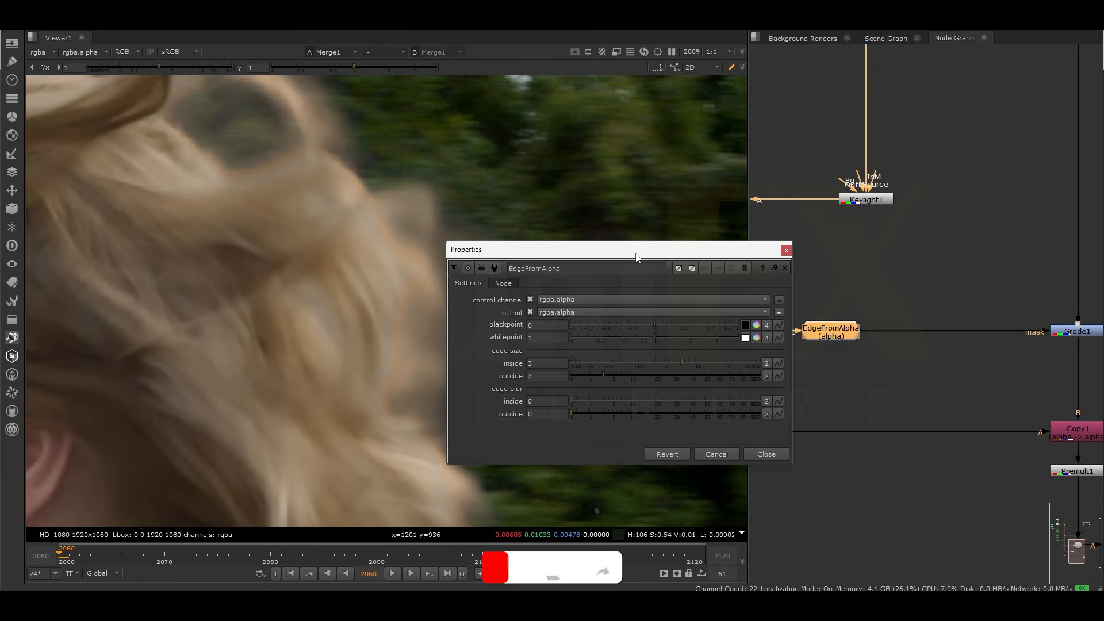
{"action": "left_click_drag", "start_coordinate": [635, 253], "coordinate": [806, 224]}
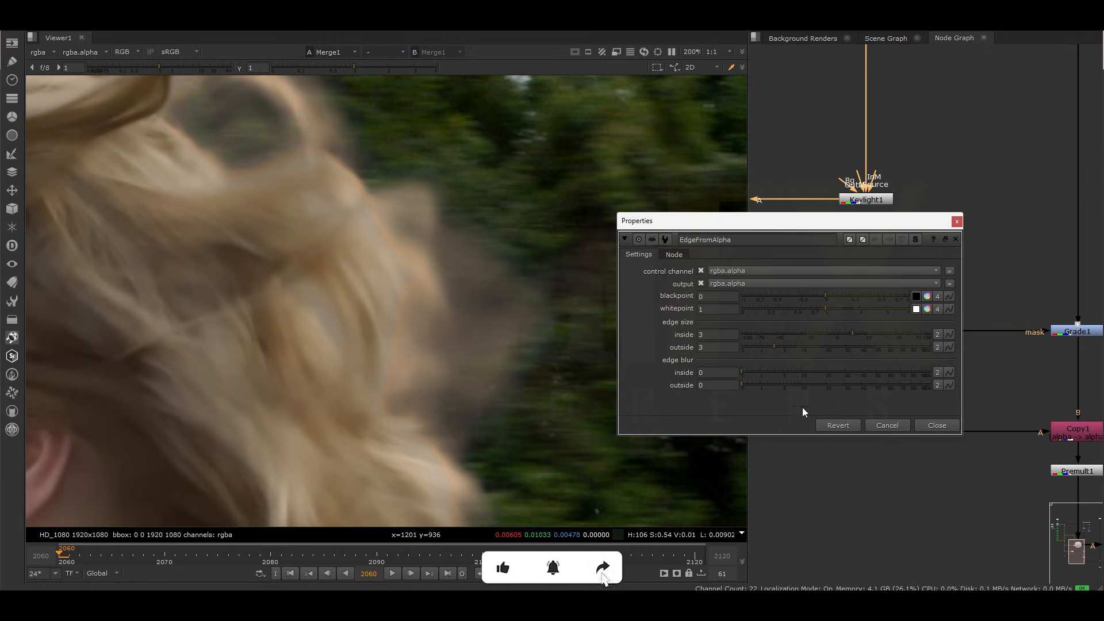
{"action": "left_click_drag", "start_coordinate": [754, 373], "coordinate": [777, 374]}
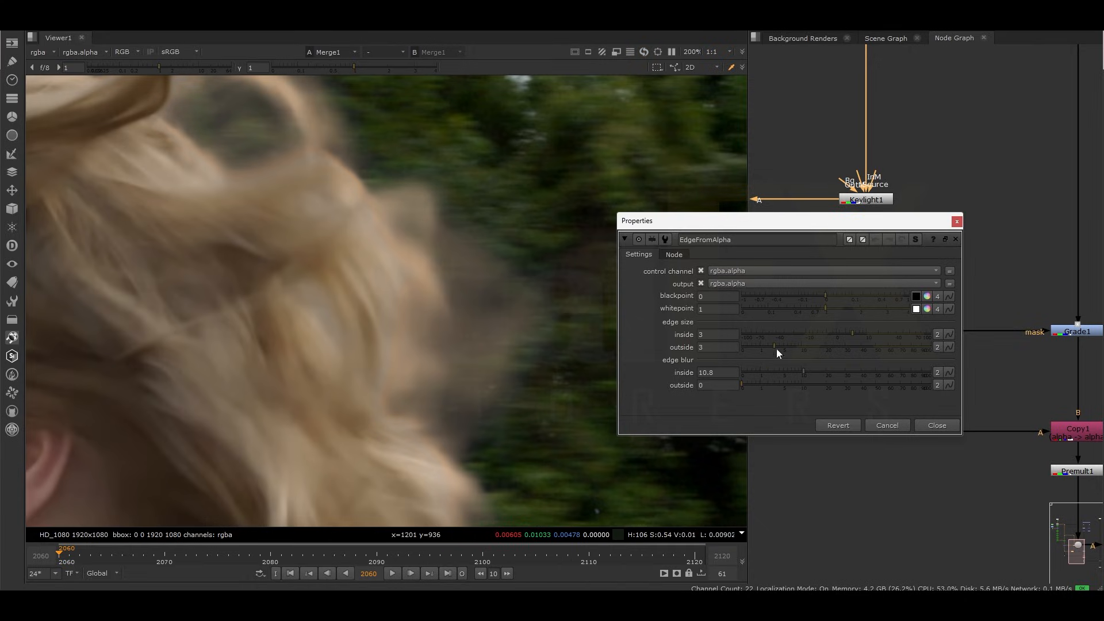
{"action": "left_click", "coordinate": [802, 372]}
Set EdgeFromAlpha's edge size to 18 inside and 7.2 outside while checking the hair edge
{"action": "scroll", "coordinate": [402, 254], "scroll_direction": "up", "scroll_amount": 5}
{"action": "left_click_drag", "start_coordinate": [801, 373], "coordinate": [879, 337]}
{"action": "left_click", "coordinate": [803, 372]}
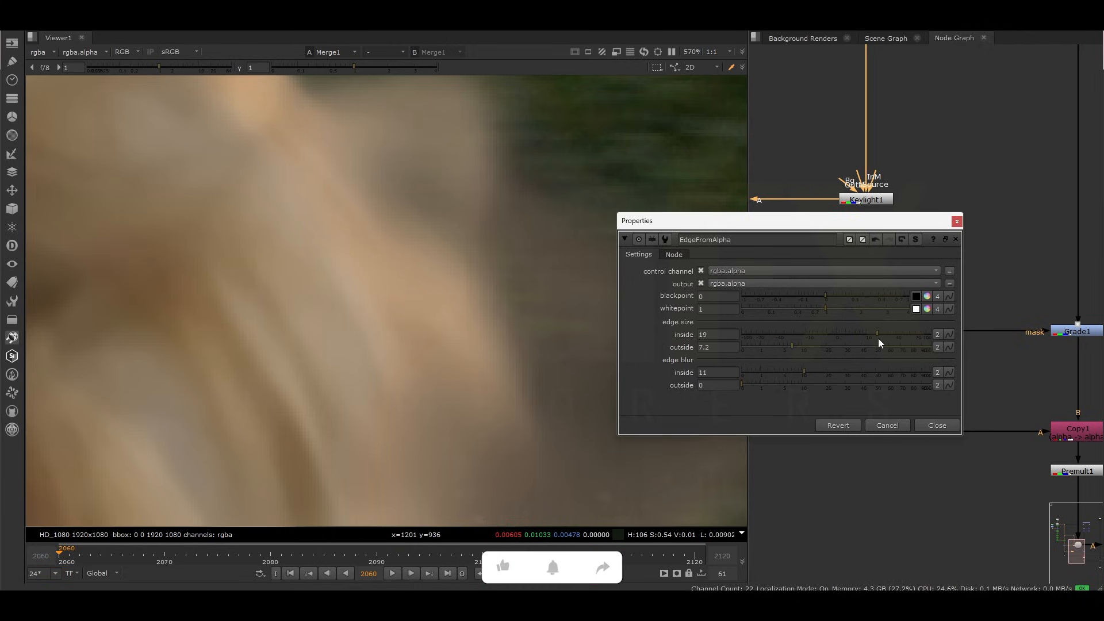
{"action": "left_click", "coordinate": [885, 338]}
{"action": "left_click", "coordinate": [875, 339]}
{"action": "scroll", "coordinate": [395, 286], "scroll_direction": "down", "scroll_amount": 4}
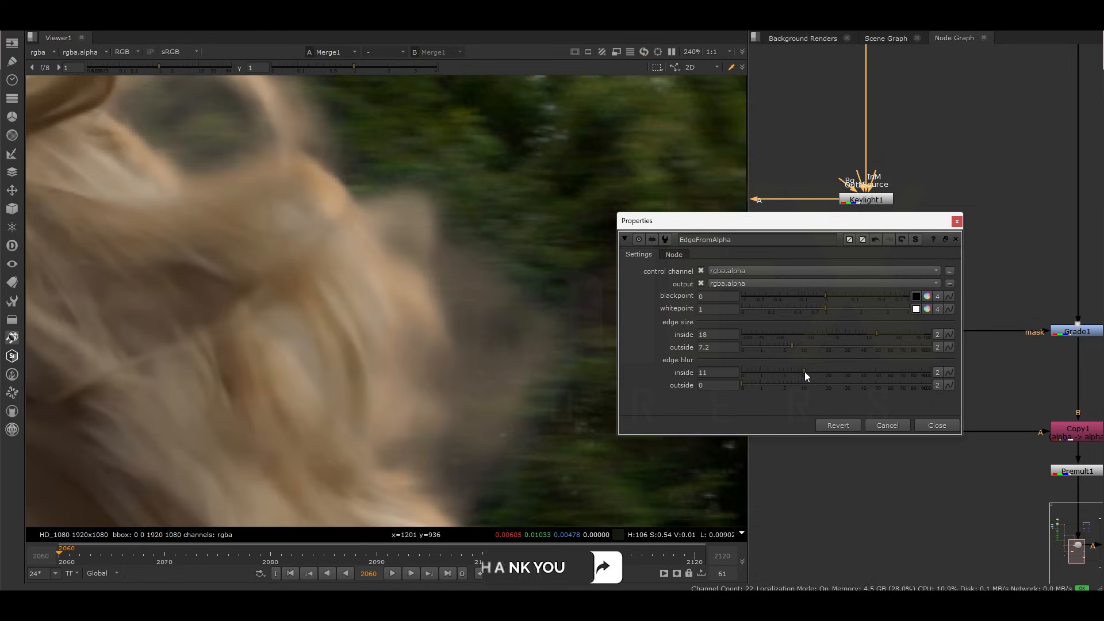
Set EdgeFromAlpha's inside edge blur to 13 and close its properties
{"action": "left_click", "coordinate": [800, 372]}
{"action": "mouse_move", "coordinate": [800, 368]}
{"action": "left_mouse_down"}
{"action": "mouse_move", "coordinate": [820, 368]}
{"action": "mouse_move", "coordinate": [809, 362]}
{"action": "left_mouse_up"}
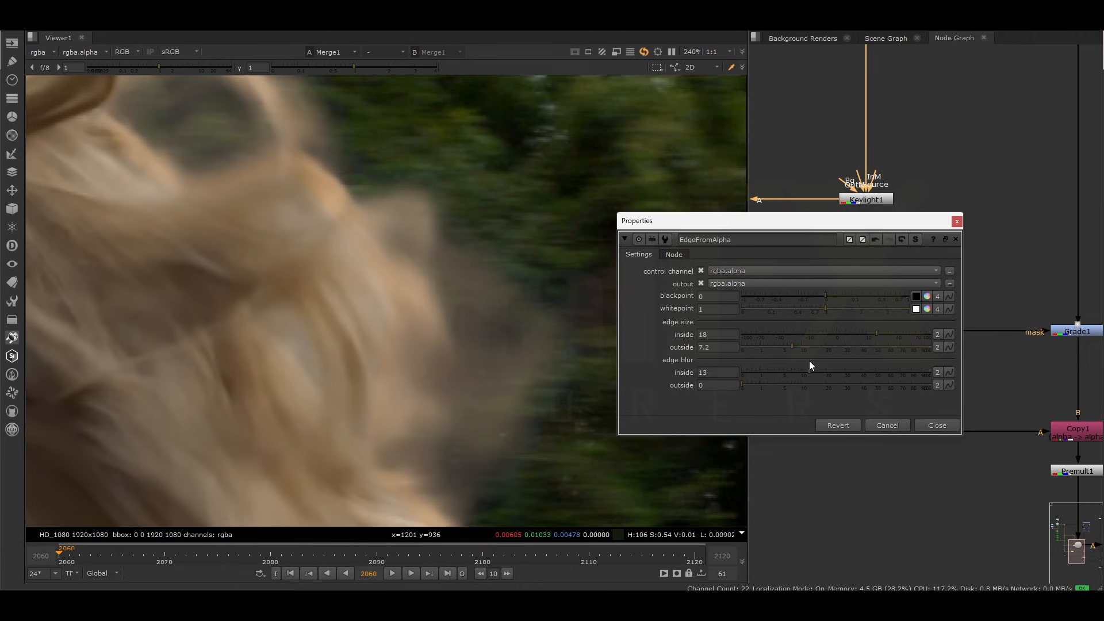
{"action": "left_click", "coordinate": [957, 222]}
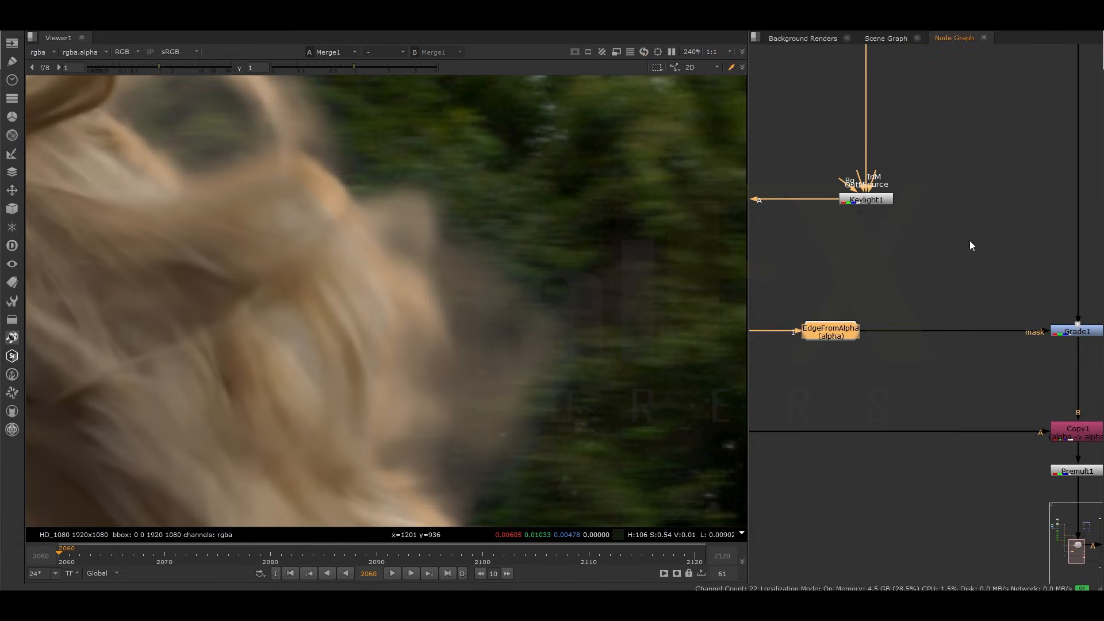
Toggle Grade1 off and on to compare the hair and face edges in the composite
{"action": "left_click", "coordinate": [1064, 334]}
{"action": "key", "text": "d"}
{"action": "scroll", "coordinate": [501, 312], "scroll_direction": "down", "scroll_amount": 5}
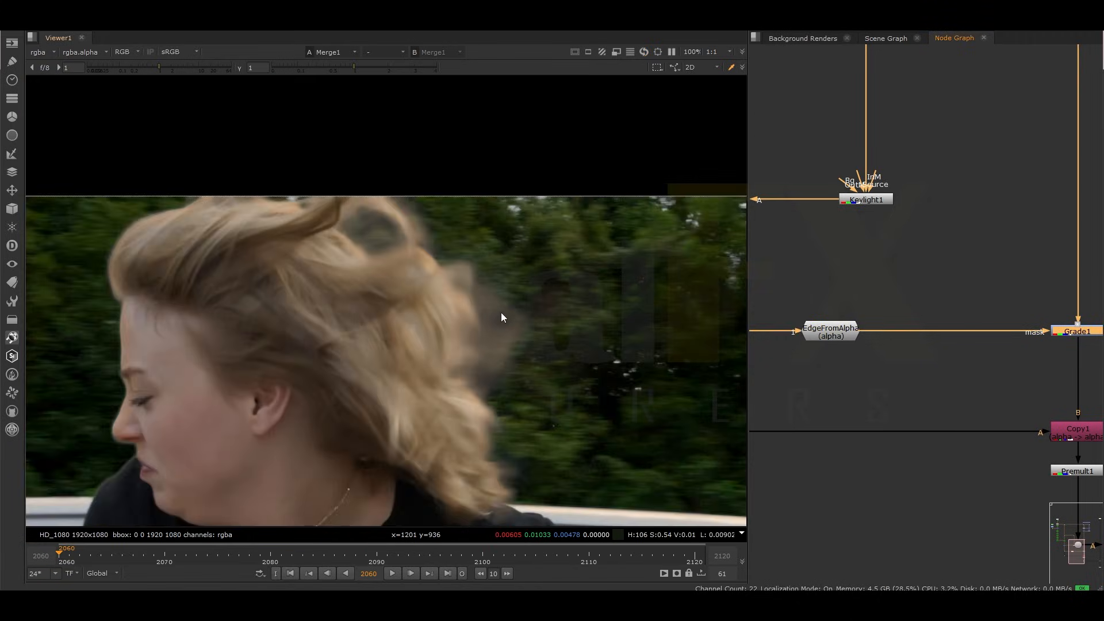
{"action": "key", "text": "d"}
{"action": "scroll", "coordinate": [281, 369], "scroll_direction": "up", "scroll_amount": 4}
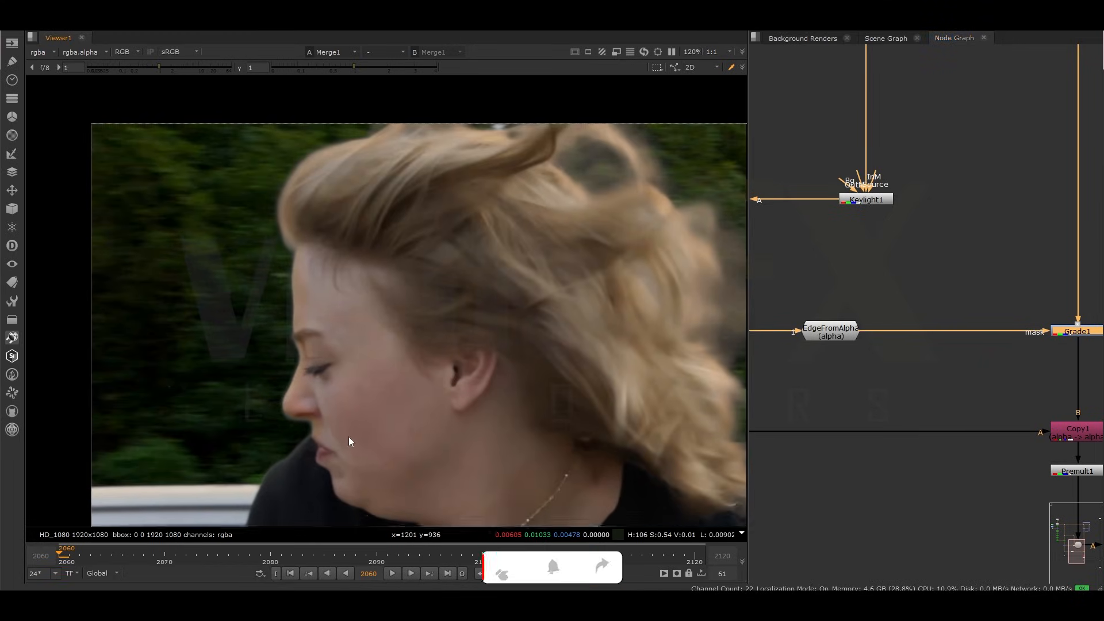
{"action": "scroll", "coordinate": [292, 341], "scroll_direction": "up", "scroll_amount": 3}
{"action": "scroll", "coordinate": [294, 340], "scroll_direction": "down", "scroll_amount": 2}
{"action": "scroll", "coordinate": [251, 226], "scroll_direction": "down", "scroll_amount": 1}
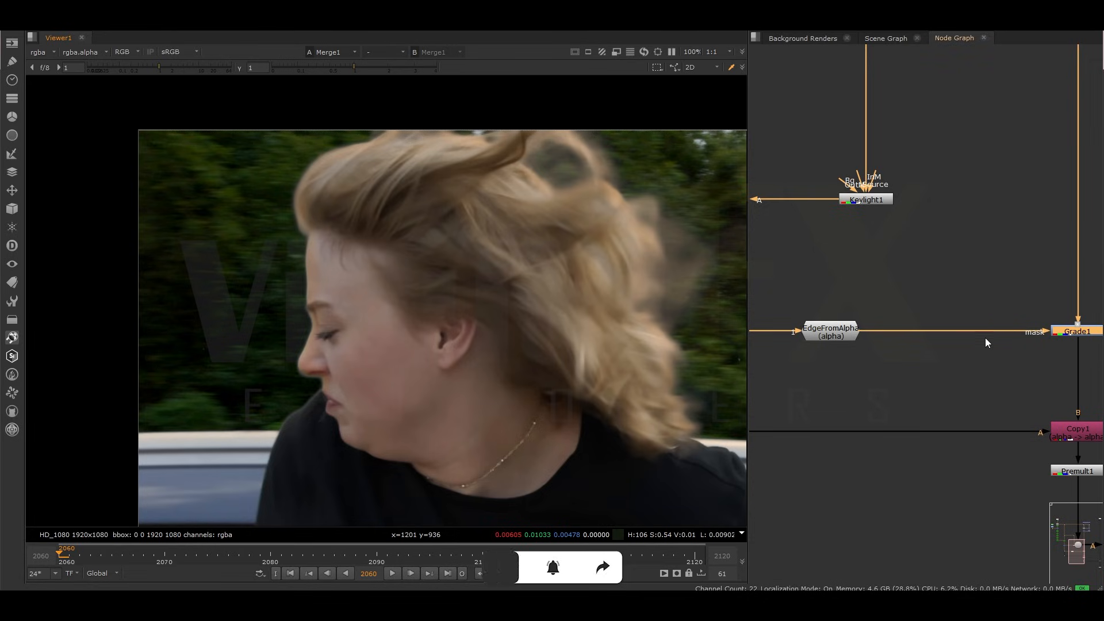
Insert a Merge node between EdgeFromAlpha and Grade1's mask input, and connect a new Roto node to its A input
{"action": "scroll", "coordinate": [982, 348], "scroll_direction": "down", "scroll_amount": 2}
{"action": "scroll", "coordinate": [973, 360], "scroll_direction": "up", "scroll_amount": 4}
{"action": "middle_click_drag", "start_coordinate": [971, 360], "coordinate": [904, 415]}
{"action": "scroll", "coordinate": [914, 401], "scroll_direction": "down", "scroll_amount": 2}
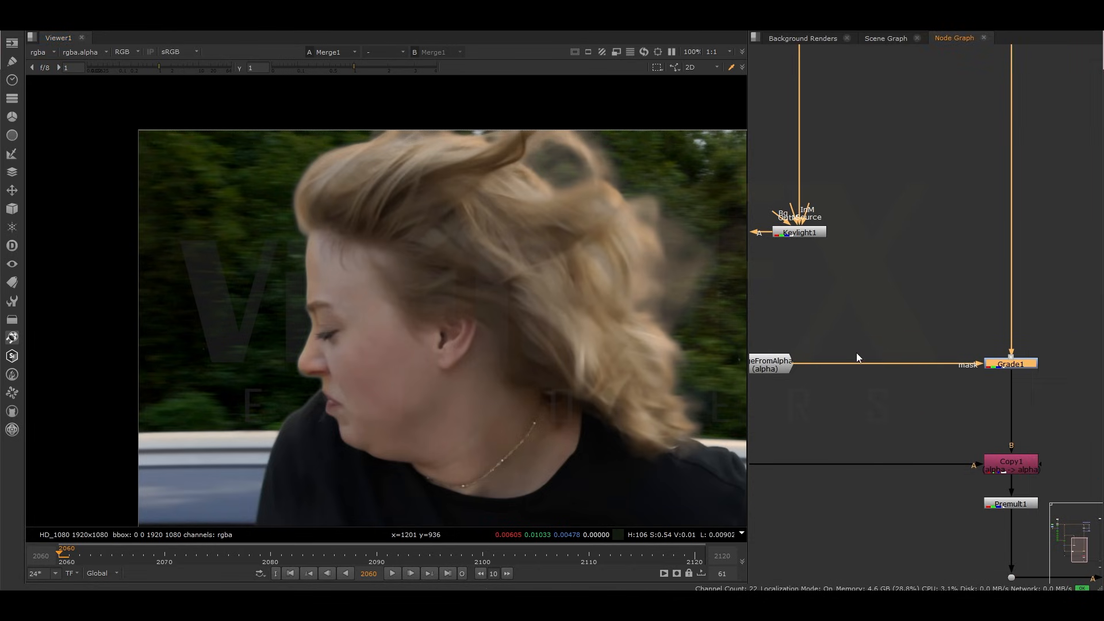
{"action": "key", "text": "m"}
{"action": "left_click_drag", "start_coordinate": [882, 338], "coordinate": [883, 367]}
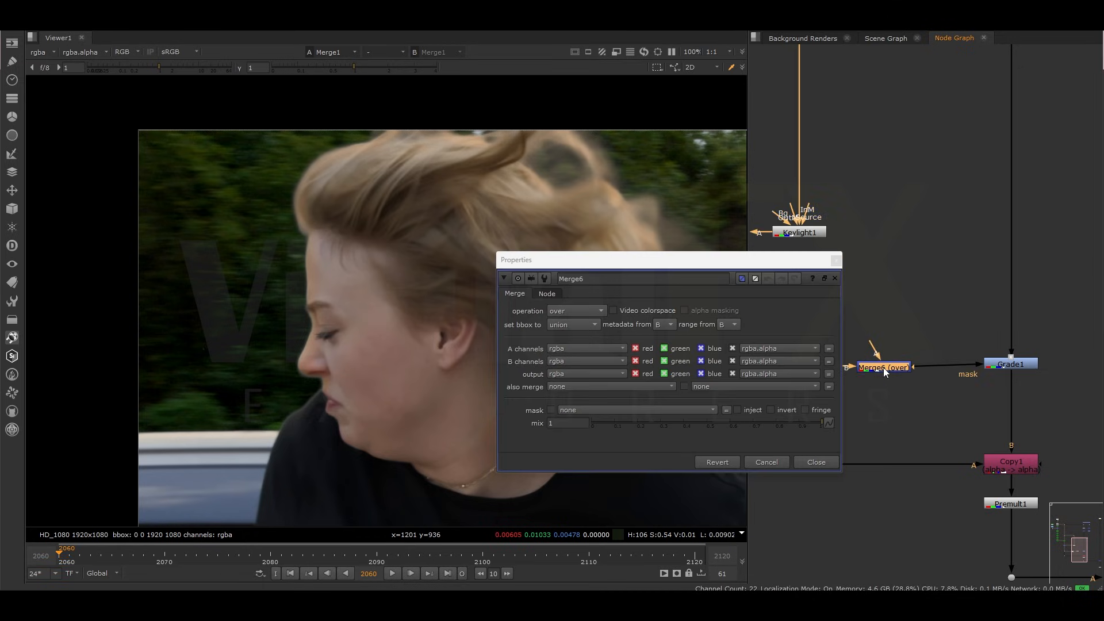
{"action": "key", "text": "o"}
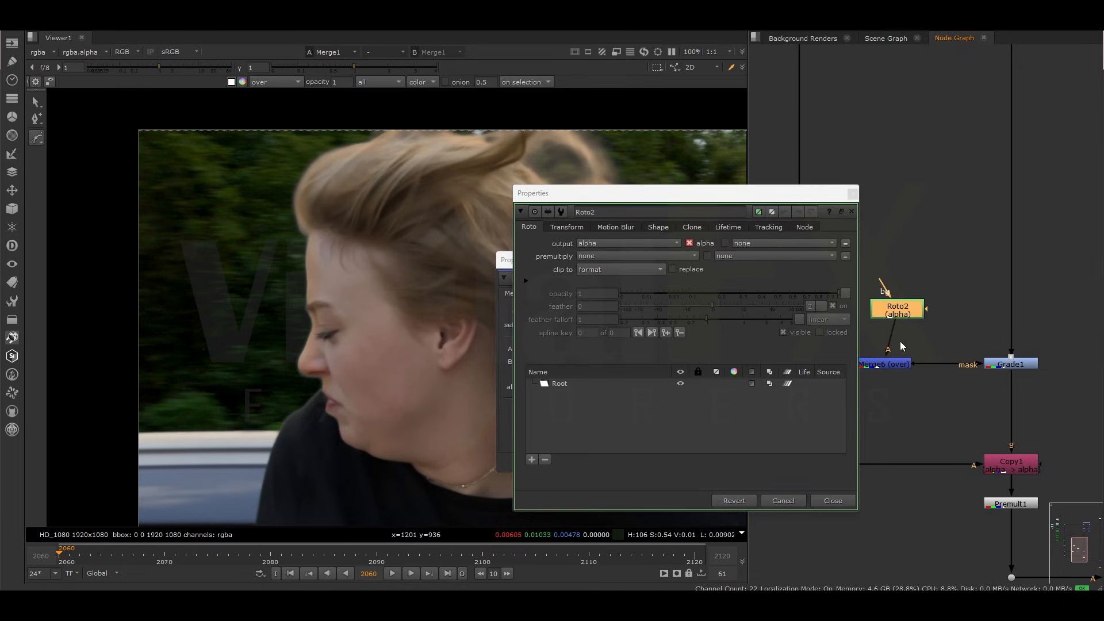
Set the new Merge node's operation to stencil and close its properties
{"action": "left_click", "coordinate": [904, 366]}
{"action": "double_click", "coordinate": [904, 366]}
{"action": "left_click", "coordinate": [575, 311]}
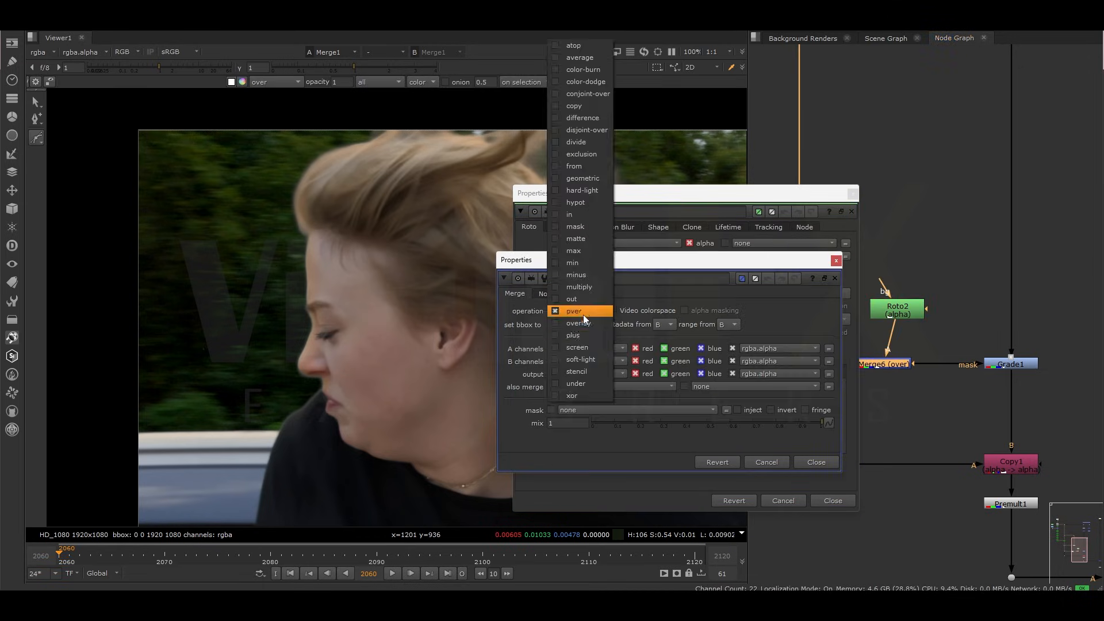
{"action": "left_click", "coordinate": [585, 368]}
{"action": "left_click", "coordinate": [836, 260]}
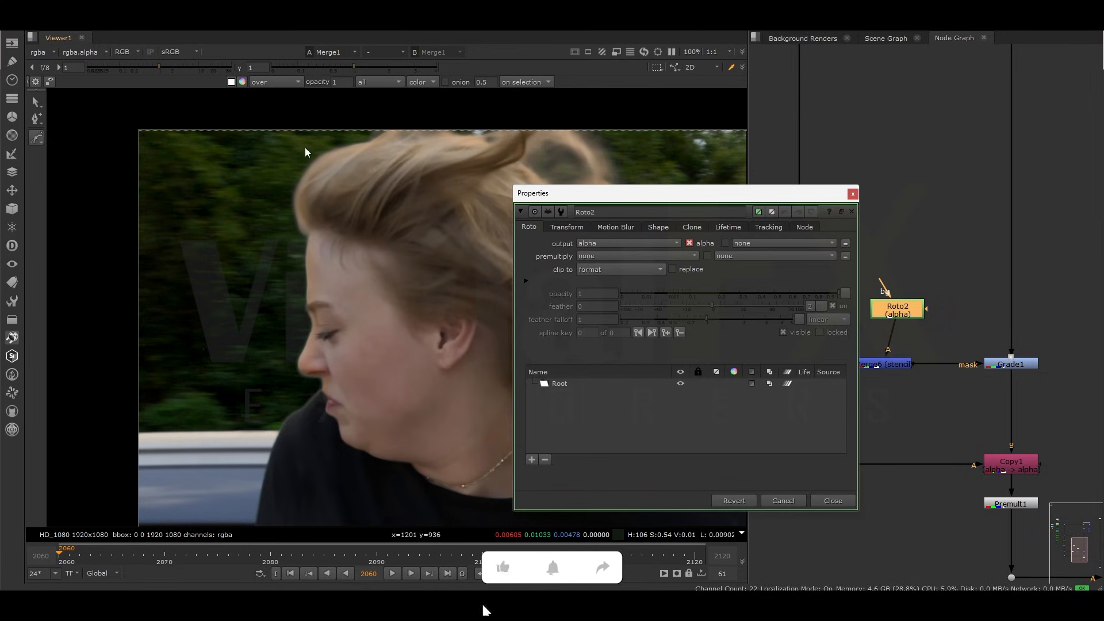
Draw a closed Bezier roto shape around the woman's hair, running from the forehead along the hairline to the lower hair tips
{"action": "left_click", "coordinate": [334, 133]}
{"action": "left_click", "coordinate": [173, 169]}
{"action": "left_click", "coordinate": [183, 244]}
{"action": "left_click", "coordinate": [225, 257]}
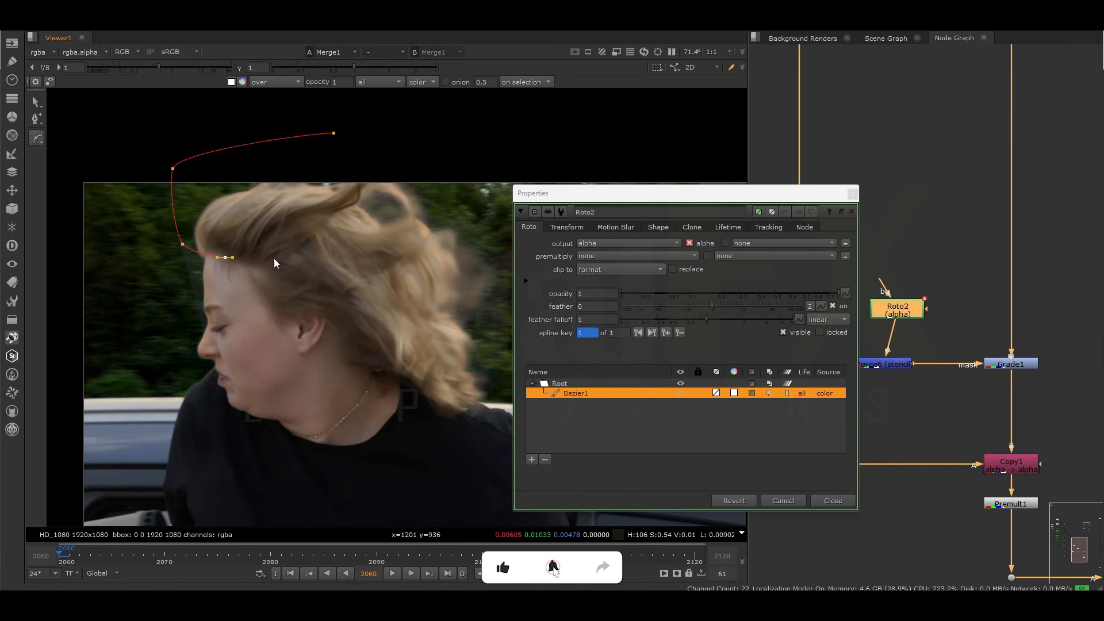
{"action": "middle_click_drag", "start_coordinate": [333, 284], "coordinate": [229, 249]}
{"action": "left_click", "coordinate": [293, 292]}
{"action": "left_click", "coordinate": [365, 358]}
{"action": "left_click", "coordinate": [400, 367]}
{"action": "left_click", "coordinate": [455, 277]}
{"action": "left_click_drag", "start_coordinate": [407, 137], "coordinate": [435, 153]}
{"action": "left_click", "coordinate": [231, 98]}
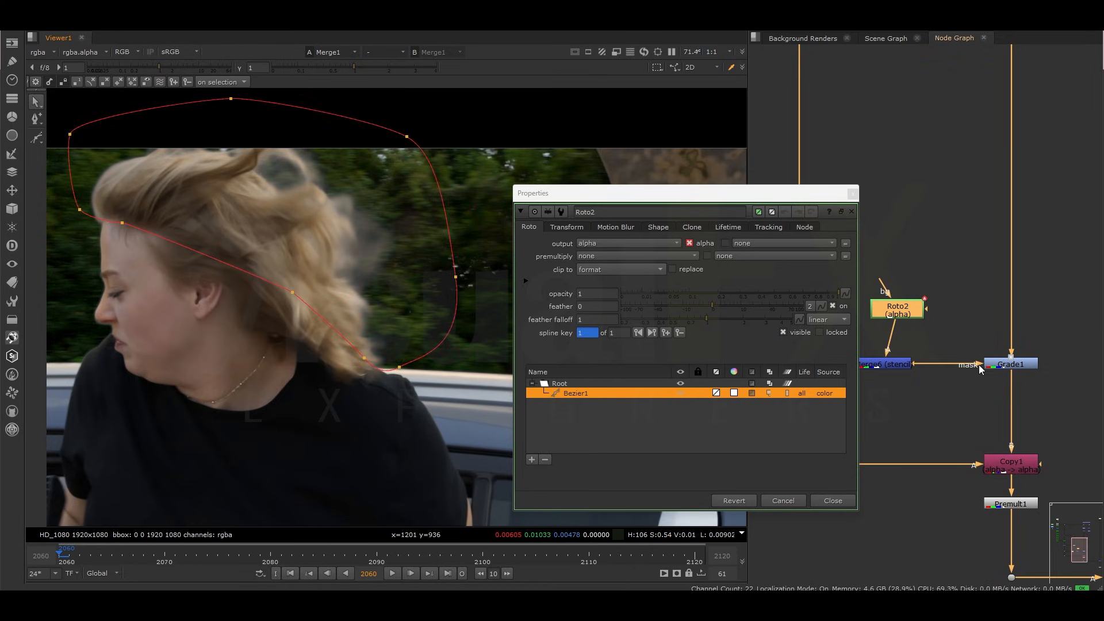
Set the Merge operation to mask, close the open properties and align Roto2 above the Merge node
{"action": "double_click", "coordinate": [911, 366]}
{"action": "left_click", "coordinate": [577, 311]}
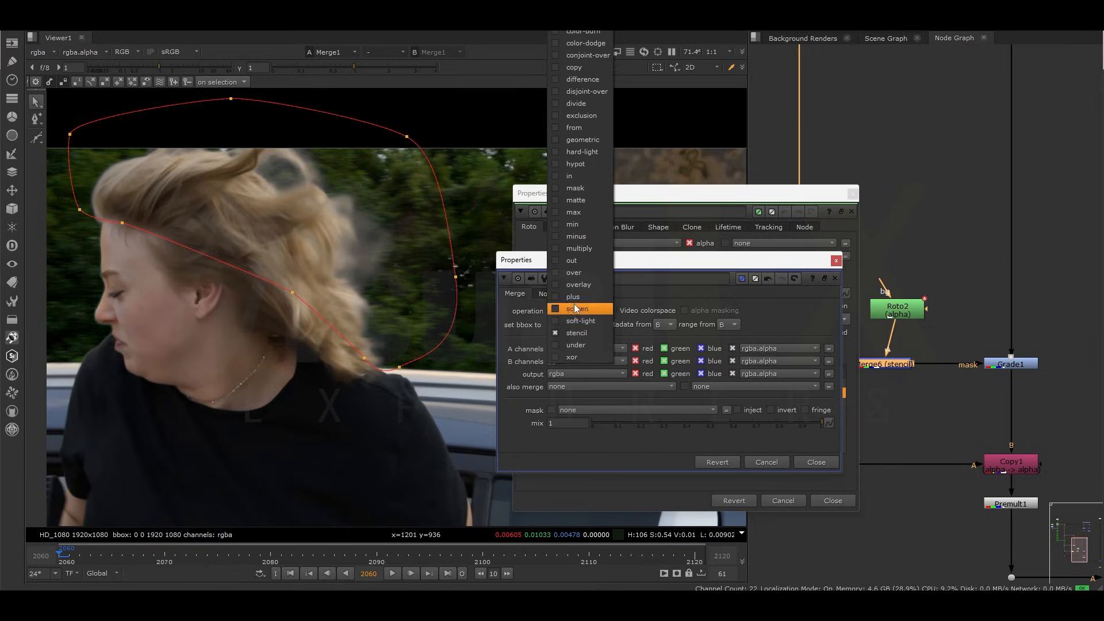
{"action": "left_click", "coordinate": [572, 188]}
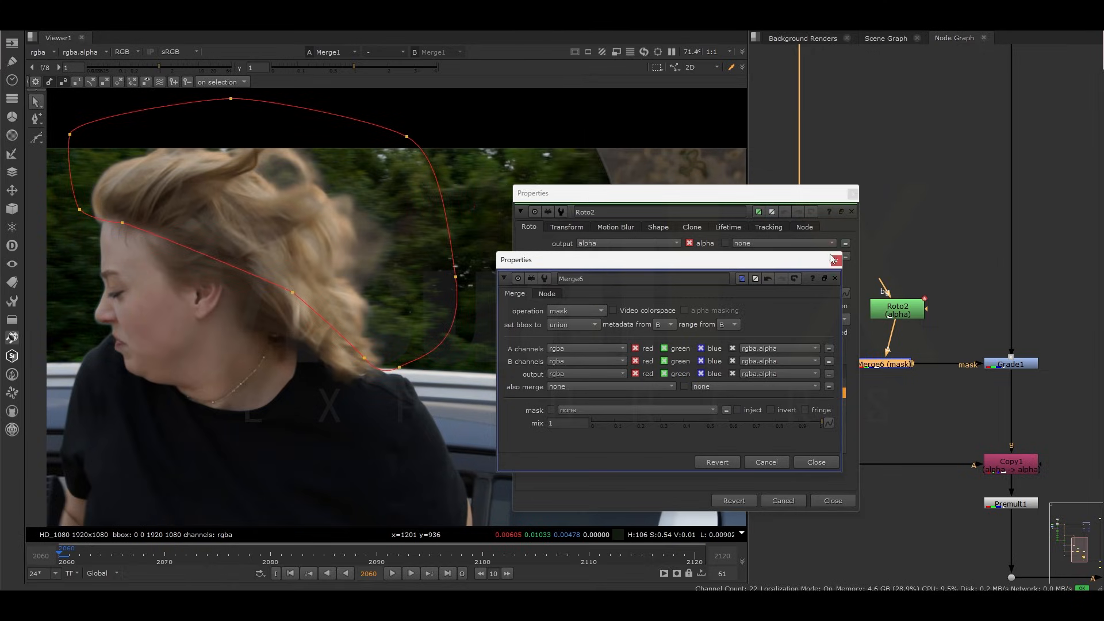
{"action": "left_click", "coordinate": [835, 260]}
{"action": "left_click", "coordinate": [853, 195]}
{"action": "left_click_drag", "start_coordinate": [905, 301], "coordinate": [887, 299]}
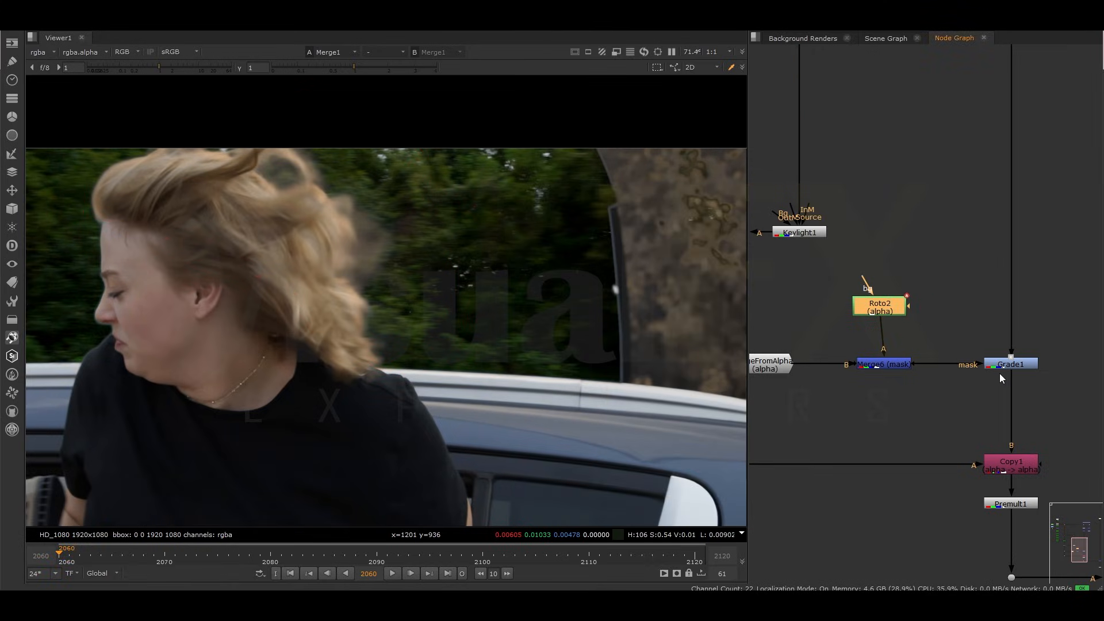
Toggle Grade1 off and on to compare the roto-limited grade around the forehead and front hair edge
{"action": "left_click", "coordinate": [1014, 367]}
{"action": "key", "text": "d"}
{"action": "key", "text": "d"}
{"action": "middle_click_drag", "start_coordinate": [214, 288], "coordinate": [362, 306]}
{"action": "scroll", "coordinate": [344, 281], "scroll_direction": "up", "scroll_amount": 1}
{"action": "scroll", "coordinate": [211, 208], "scroll_direction": "up", "scroll_amount": 5}
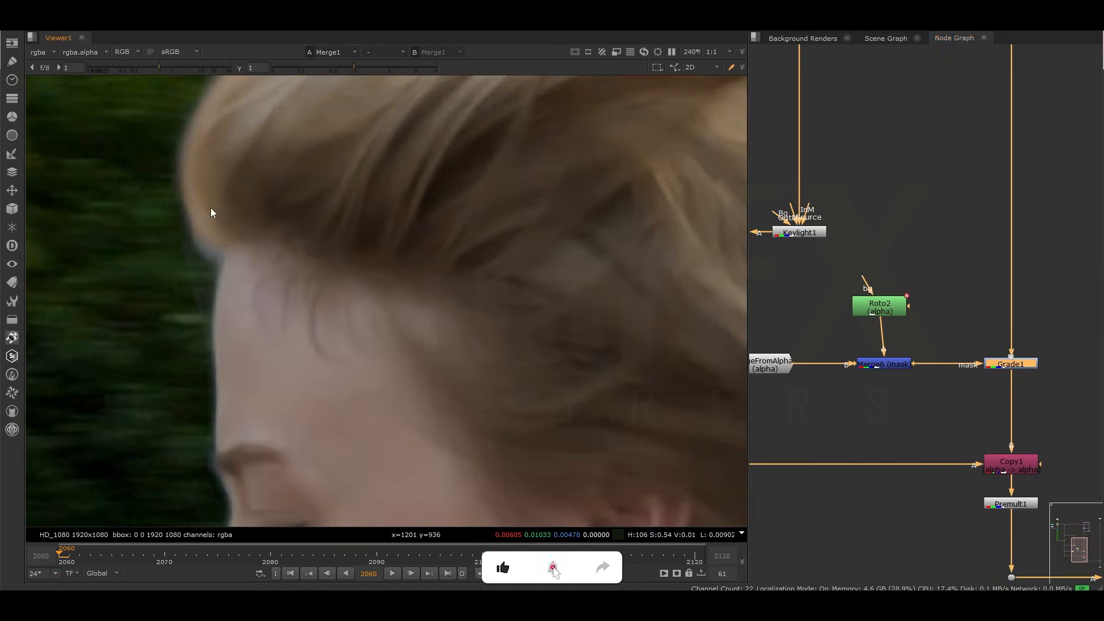
{"action": "key", "text": "d"}
{"action": "key", "text": "d"}
{"action": "middle_click_drag", "start_coordinate": [219, 183], "coordinate": [199, 304]}
{"action": "key", "text": "d"}
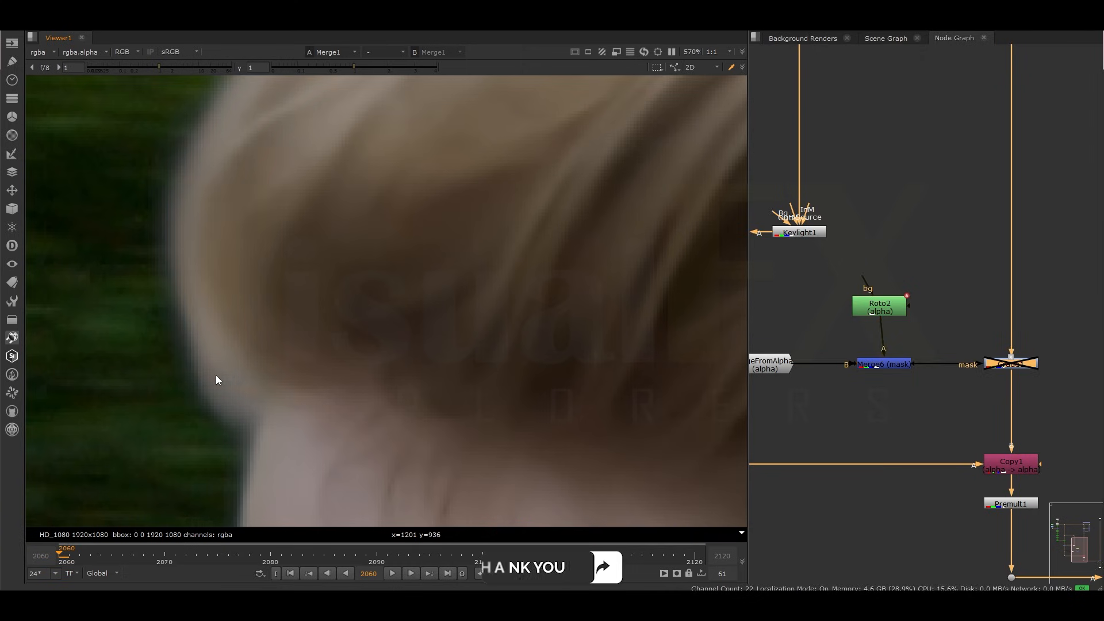
{"action": "key", "text": "d"}
Lower two points of the Roto2 shape near the forehead so it covers the bottom of the front hair
{"action": "double_click", "coordinate": [880, 307]}
{"action": "left_click", "coordinate": [234, 393]}
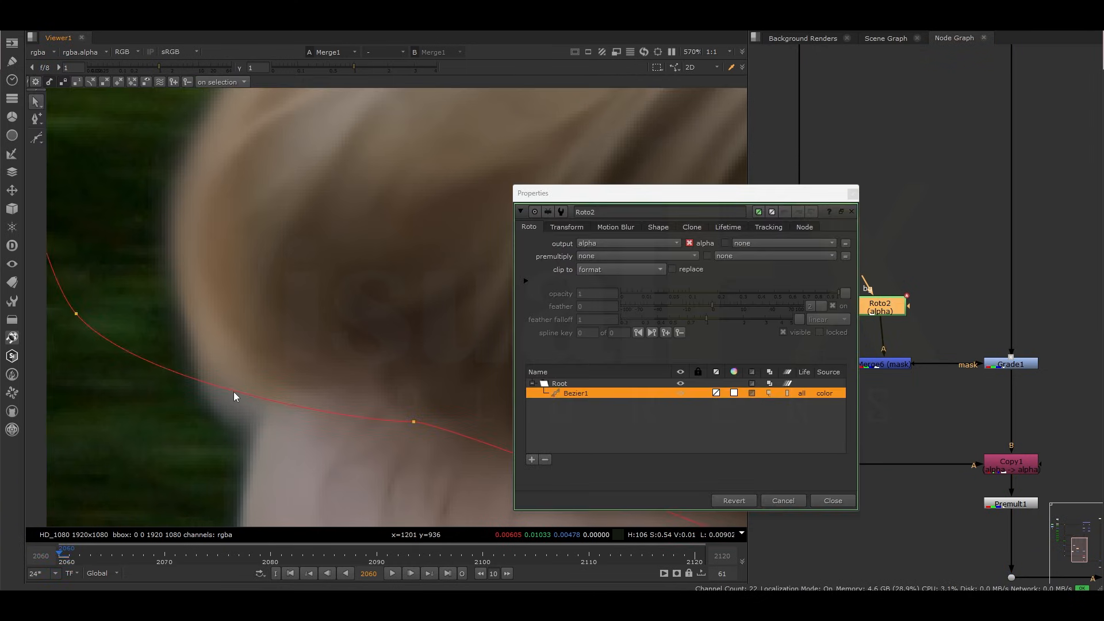
{"action": "left_click_drag", "start_coordinate": [76, 314], "coordinate": [71, 358]}
{"action": "left_click_drag", "start_coordinate": [413, 422], "coordinate": [367, 436]}
Insert a Blur node between Roto2 and the mask Merge, increase its size and close both properties
{"action": "scroll", "coordinate": [944, 314], "scroll_direction": "down", "scroll_amount": 2}
{"action": "left_click_drag", "start_coordinate": [890, 304], "coordinate": [891, 279]}
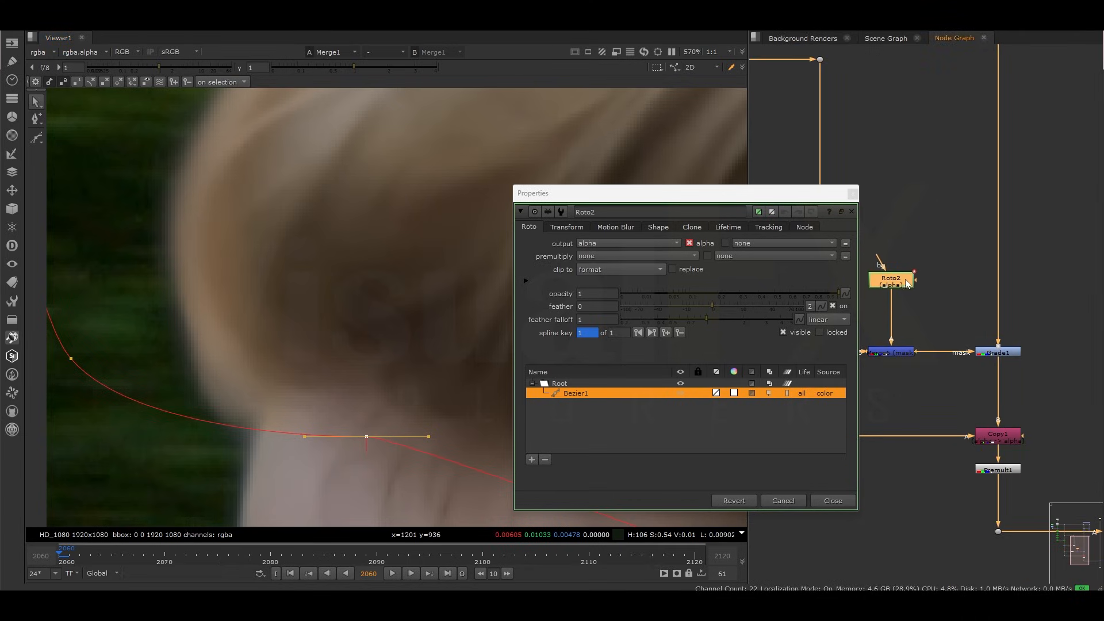
{"action": "left_click", "coordinate": [878, 314]}
{"action": "key", "text": "b"}
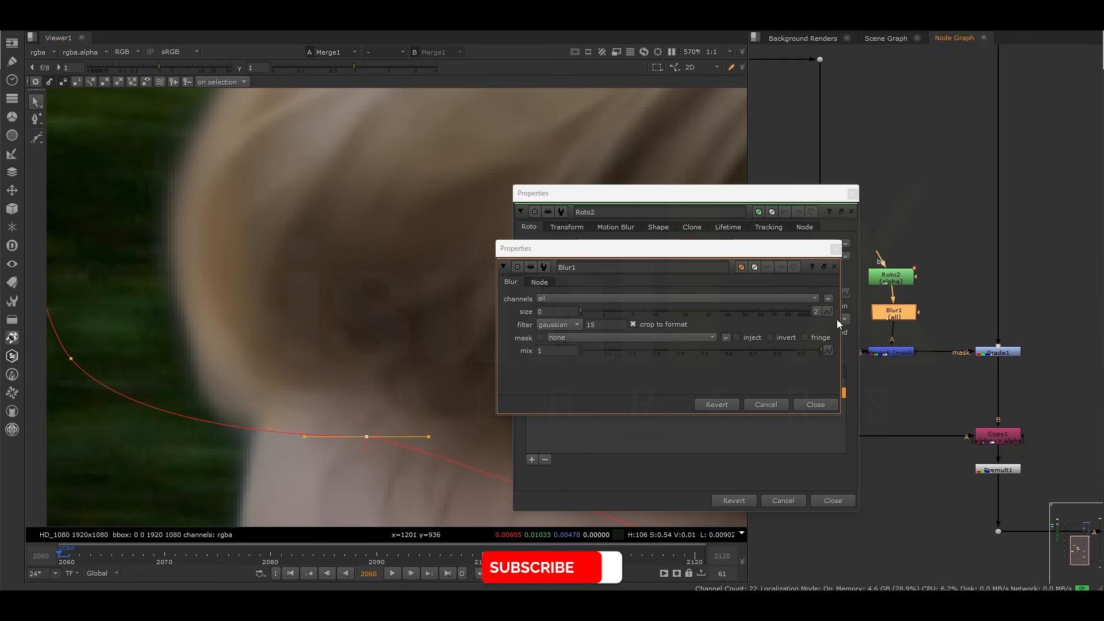
{"action": "left_click_drag", "start_coordinate": [620, 312], "coordinate": [726, 308]}
{"action": "left_click", "coordinate": [835, 249]}
{"action": "left_click", "coordinate": [852, 193]}
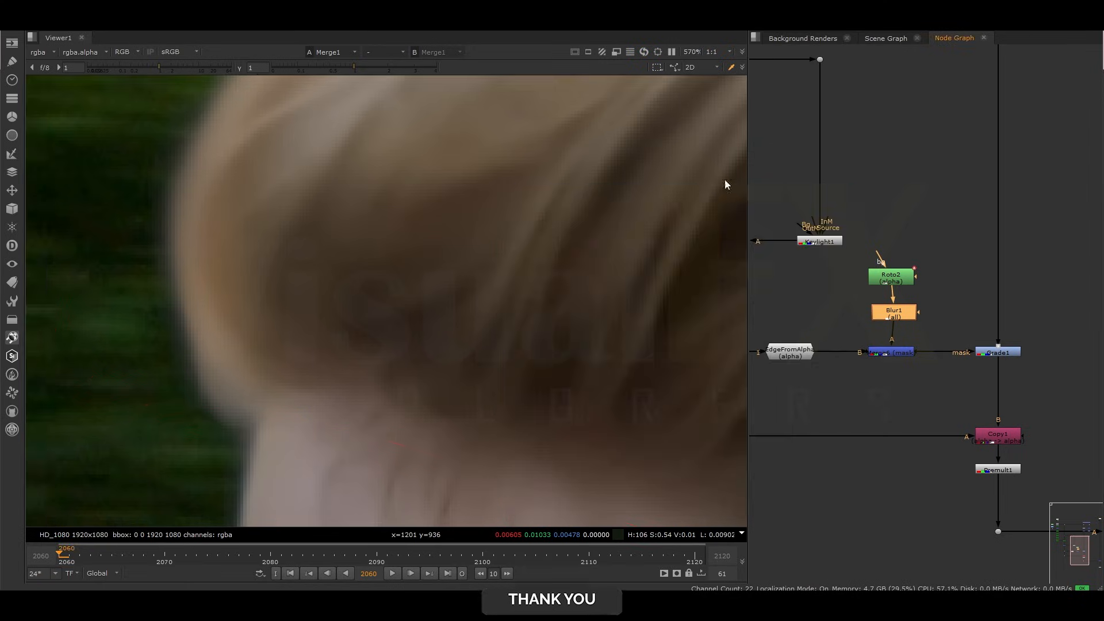
Compare the composite with Grade1 disabled and enabled, set its mix to 0.765 and close its properties
{"action": "scroll", "coordinate": [515, 177], "scroll_direction": "down", "scroll_amount": 8}
{"action": "middle_click_drag", "start_coordinate": [586, 257], "coordinate": [349, 258]}
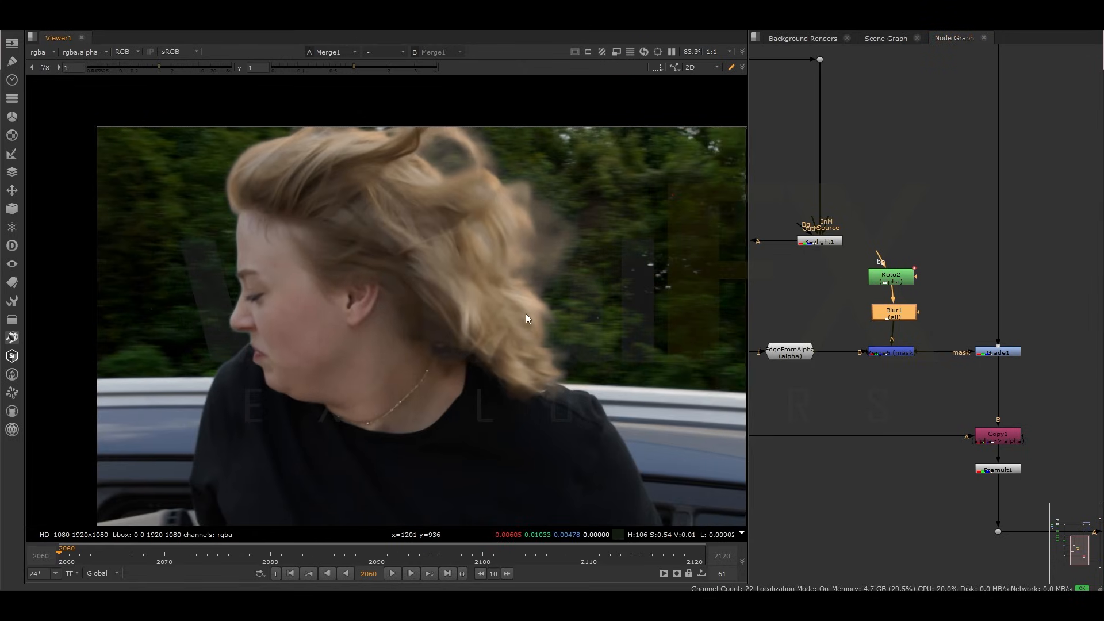
{"action": "left_click", "coordinate": [1004, 353]}
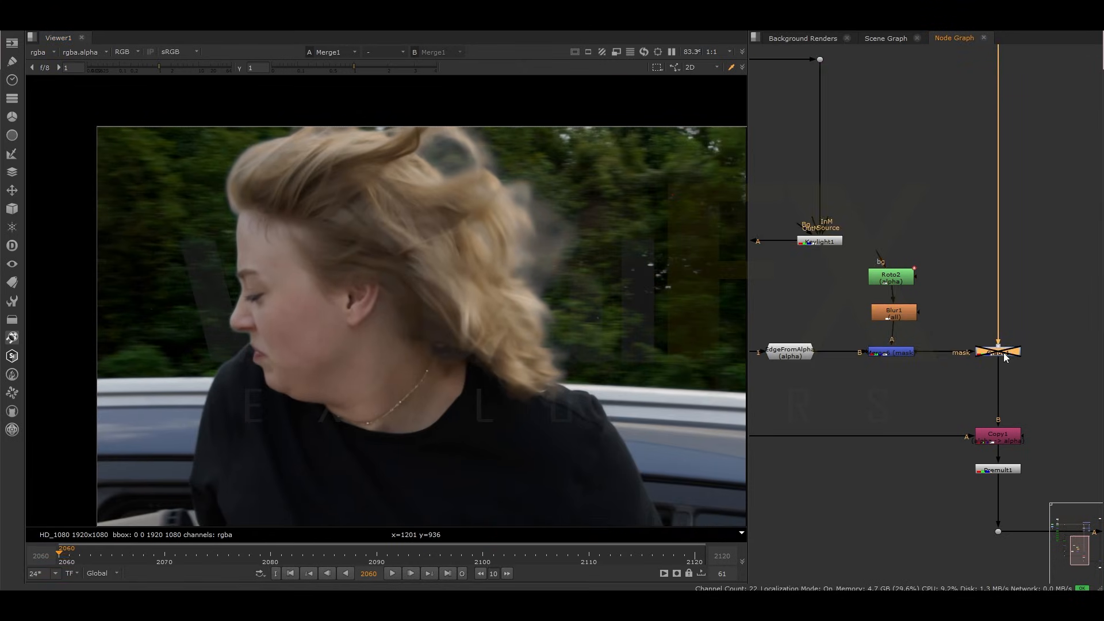
{"action": "double_click", "coordinate": [1004, 353]}
{"action": "left_click_drag", "start_coordinate": [681, 166], "coordinate": [920, 176]}
{"action": "mouse_move", "coordinate": [1016, 374]}
{"action": "left_mouse_down"}
{"action": "mouse_move", "coordinate": [895, 375]}
{"action": "mouse_move", "coordinate": [1026, 372]}
{"action": "left_mouse_up"}
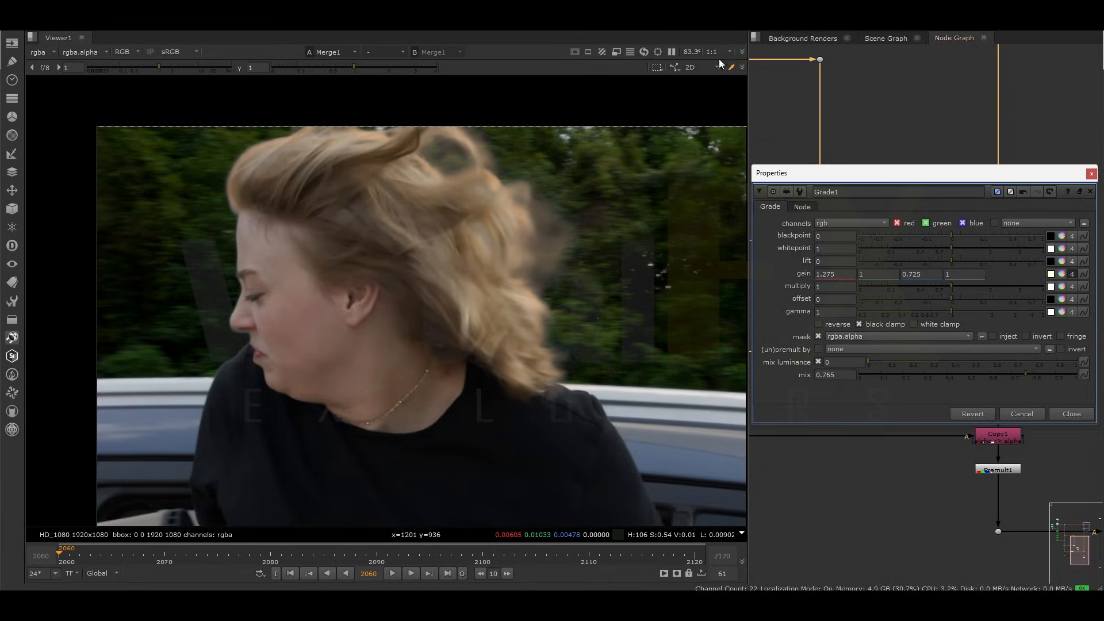
{"action": "left_click", "coordinate": [1092, 173]}
Move Copy1, Premult1 and the connected nodes below Grade1 further down to space out the graph
{"action": "scroll", "coordinate": [253, 343], "scroll_direction": "up", "scroll_amount": 5}
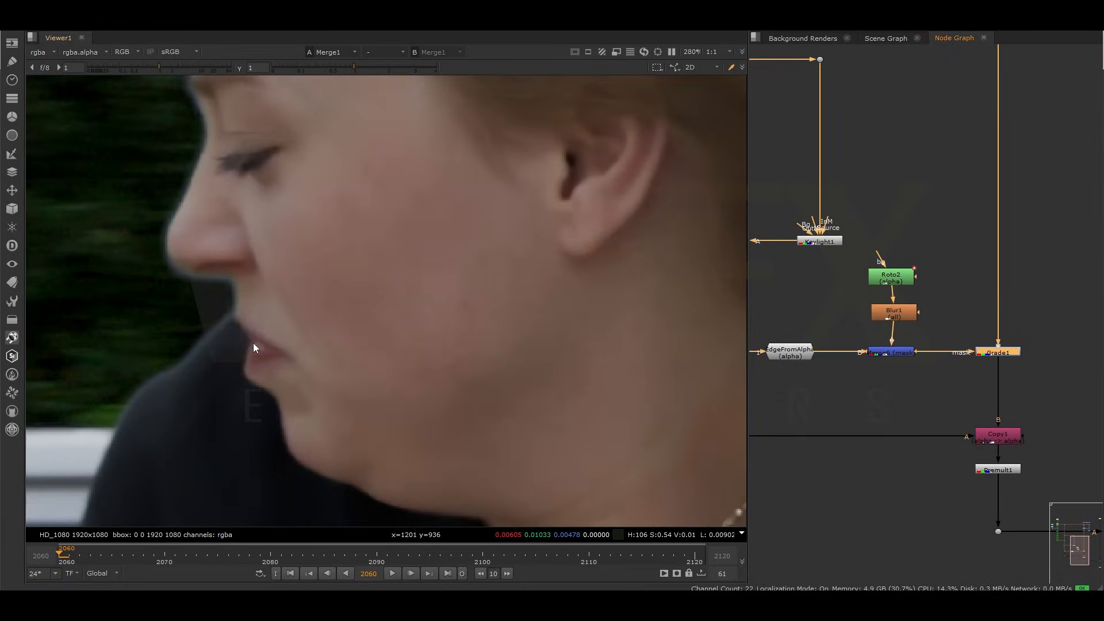
{"action": "scroll", "coordinate": [188, 351], "scroll_direction": "down", "scroll_amount": 3}
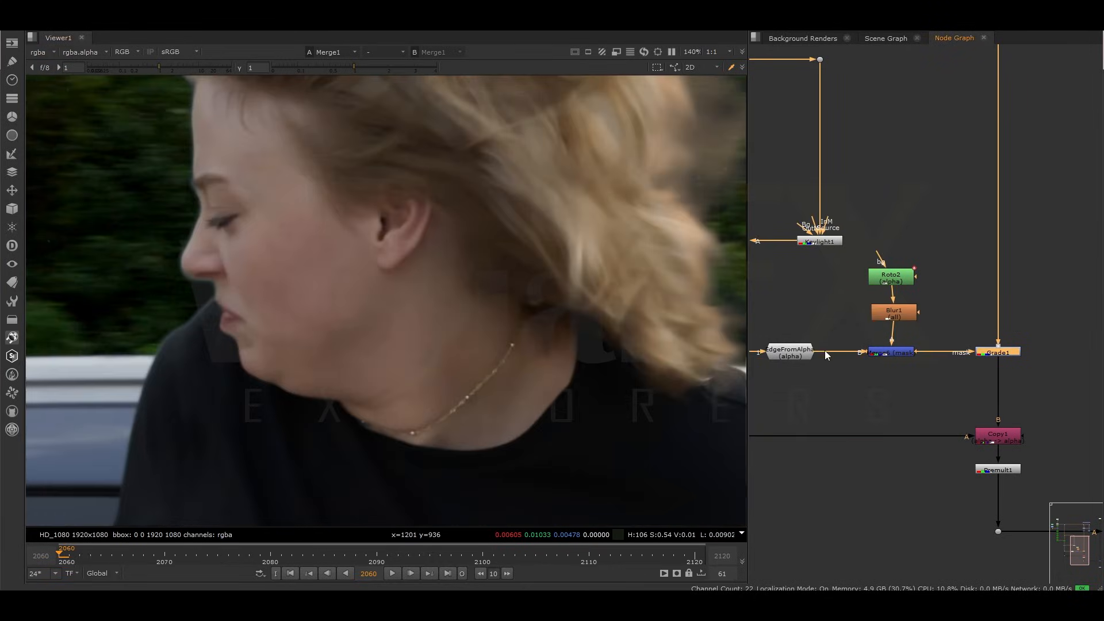
{"action": "scroll", "coordinate": [888, 348], "scroll_direction": "down", "scroll_amount": 3}
{"action": "scroll", "coordinate": [888, 347], "scroll_direction": "down", "scroll_amount": 3}
{"action": "left_click_drag", "start_coordinate": [798, 326], "coordinate": [1029, 406]}
{"action": "left_click_drag", "start_coordinate": [923, 337], "coordinate": [920, 380]}
{"action": "scroll", "coordinate": [920, 380], "scroll_direction": "up", "scroll_amount": 3}
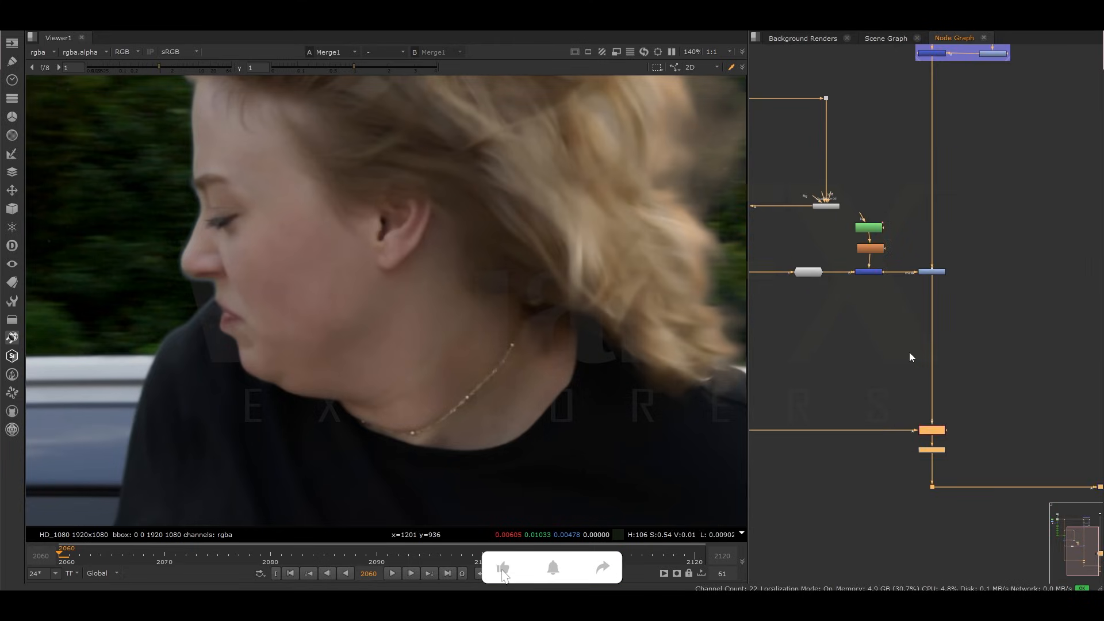
{"action": "scroll", "coordinate": [879, 316], "scroll_direction": "up", "scroll_amount": 2}
Line up Blur1 and Roto2 above the mask Merge and view the whole composite and node graph
{"action": "left_click", "coordinate": [893, 285]}
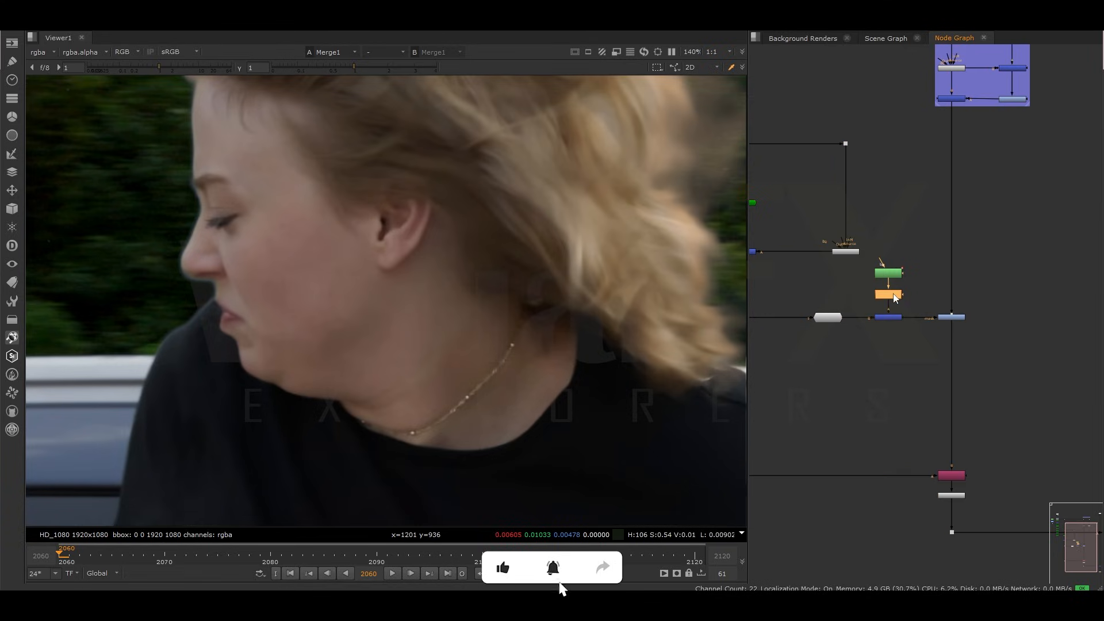
{"action": "left_click", "coordinate": [895, 263]}
{"action": "scroll", "coordinate": [895, 265], "scroll_direction": "down", "scroll_amount": 3}
{"action": "scroll", "coordinate": [590, 226], "scroll_direction": "down", "scroll_amount": 4}
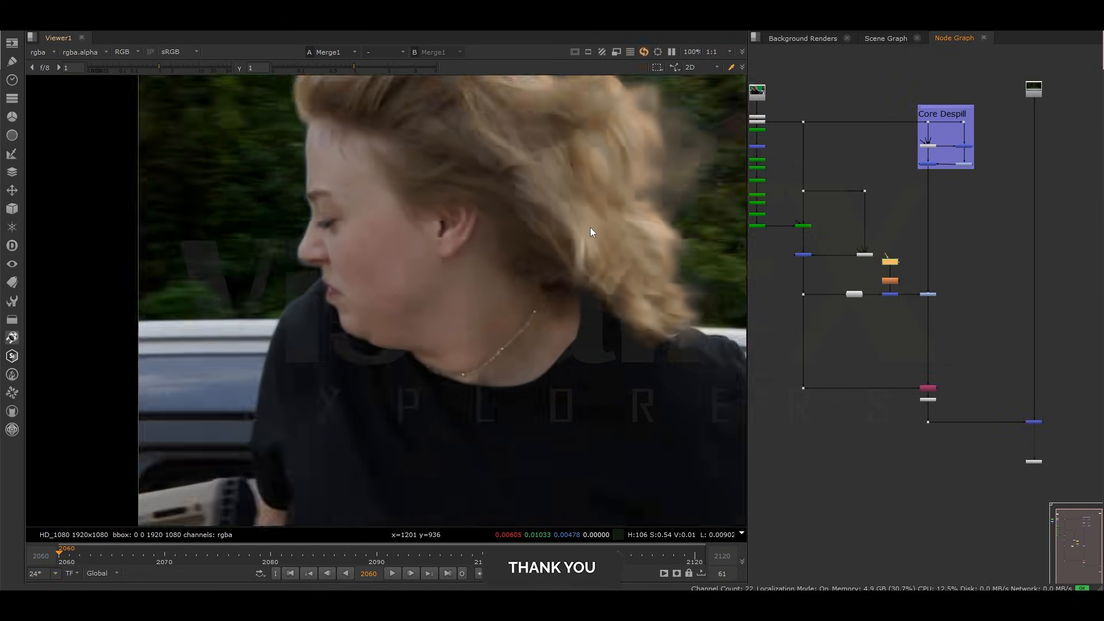
{"action": "middle_click_drag", "start_coordinate": [715, 199], "coordinate": [637, 274]}
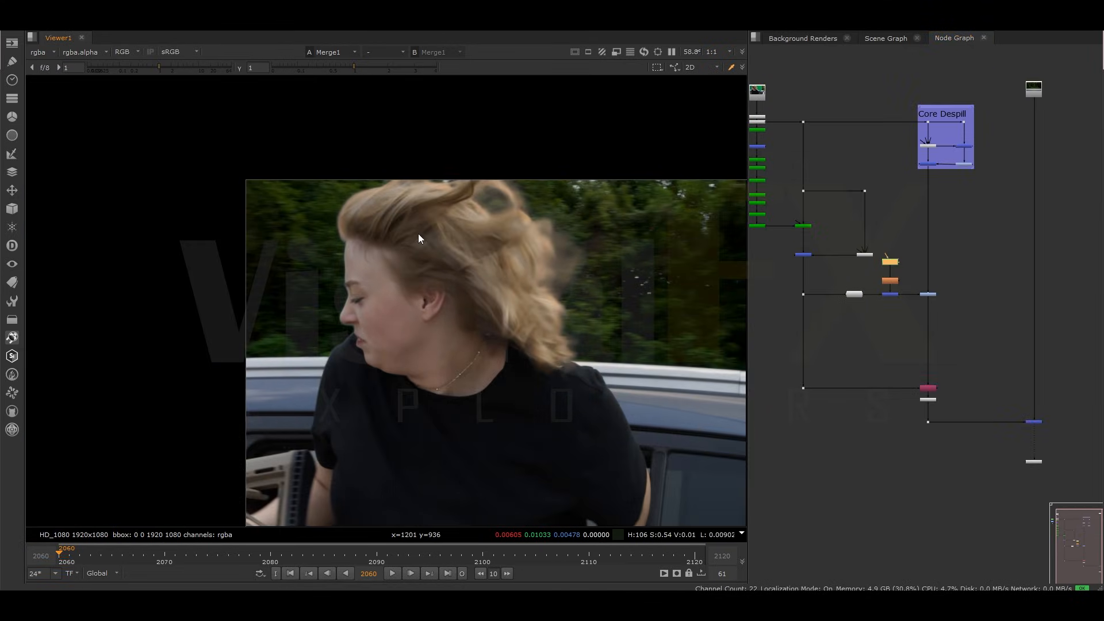
Insert a Dilate node into the main pipe between Grade1 and Copy1
{"action": "middle_click_drag", "start_coordinate": [469, 428], "coordinate": [449, 305]}
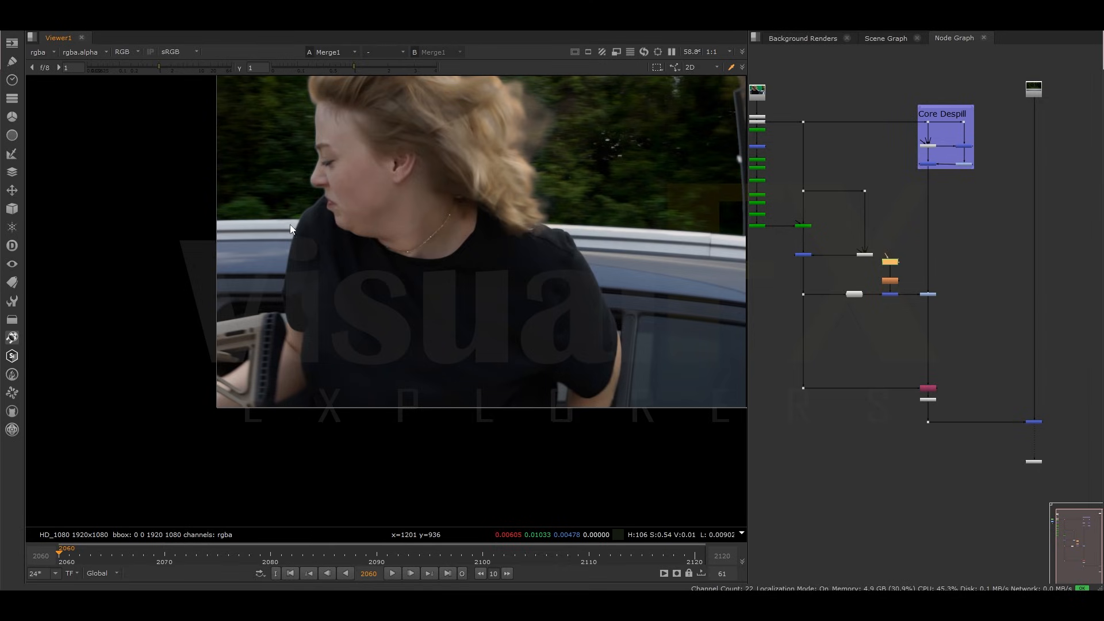
{"action": "scroll", "coordinate": [294, 230], "scroll_direction": "up", "scroll_amount": 5}
{"action": "scroll", "coordinate": [917, 355], "scroll_direction": "up", "scroll_amount": 5}
{"action": "key", "text": "Tab"}
{"action": "type", "text": "dilate [D"}
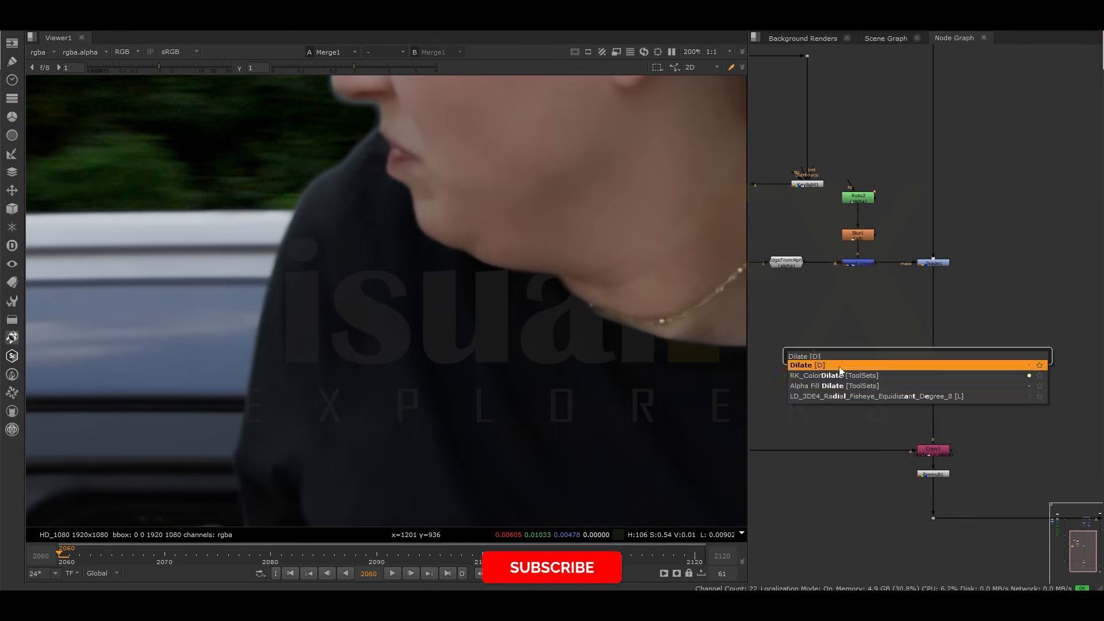
{"action": "key", "text": "Return"}
{"action": "left_click", "coordinate": [929, 363]}
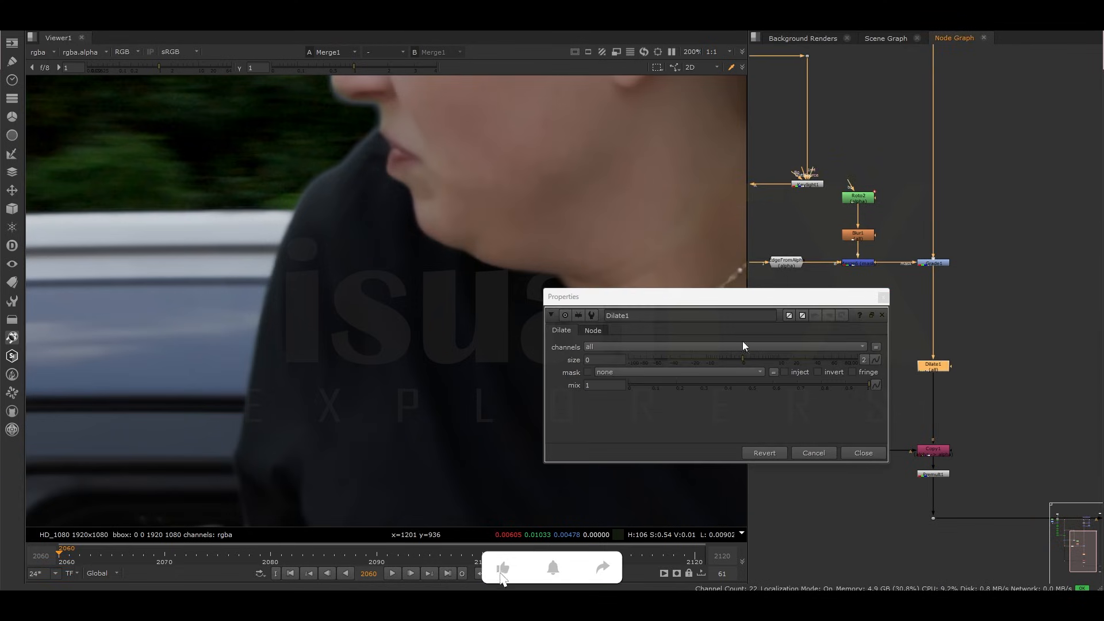
Set the Dilate size to -2 and close its properties
{"action": "left_click_drag", "start_coordinate": [742, 360], "coordinate": [727, 363]}
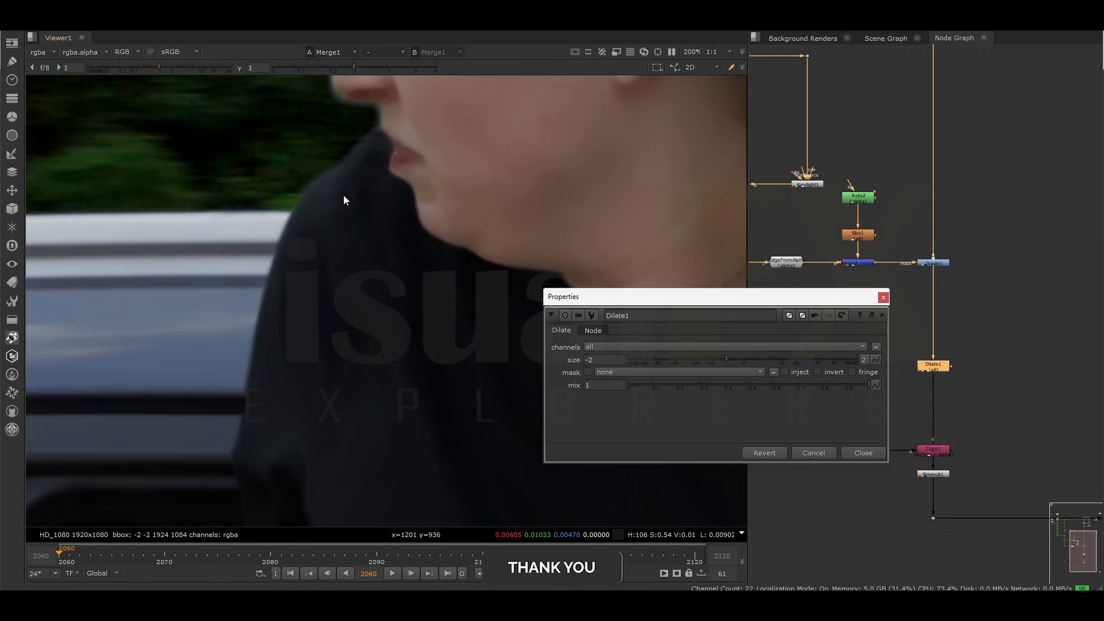
{"action": "scroll", "coordinate": [351, 210], "scroll_direction": "down", "scroll_amount": 2}
{"action": "left_click", "coordinate": [882, 315]}
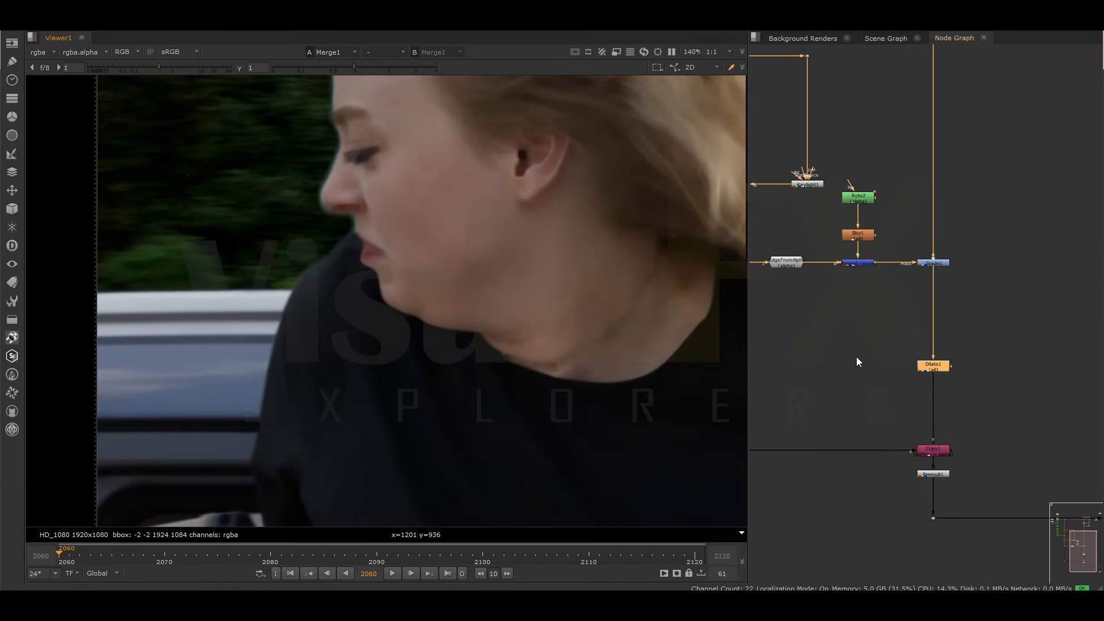
Add an Edge From Alpha node beside Dilate1 and connect its input to a new dot on the alpha pipe above Copy1
{"action": "scroll", "coordinate": [856, 358], "scroll_direction": "down", "scroll_amount": 4}
{"action": "middle_click_drag", "start_coordinate": [830, 378], "coordinate": [896, 384]}
{"action": "scroll", "coordinate": [863, 374], "scroll_direction": "up", "scroll_amount": 4}
{"action": "left_click", "coordinate": [885, 370]}
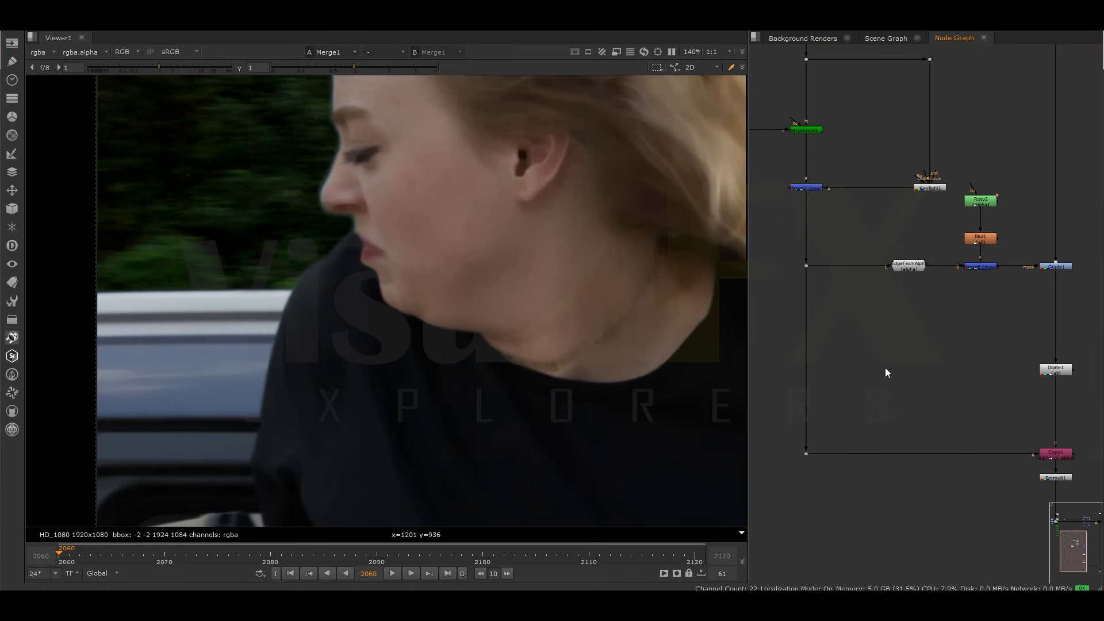
{"action": "key", "text": "Tab"}
{"action": "type", "text": "edg"}
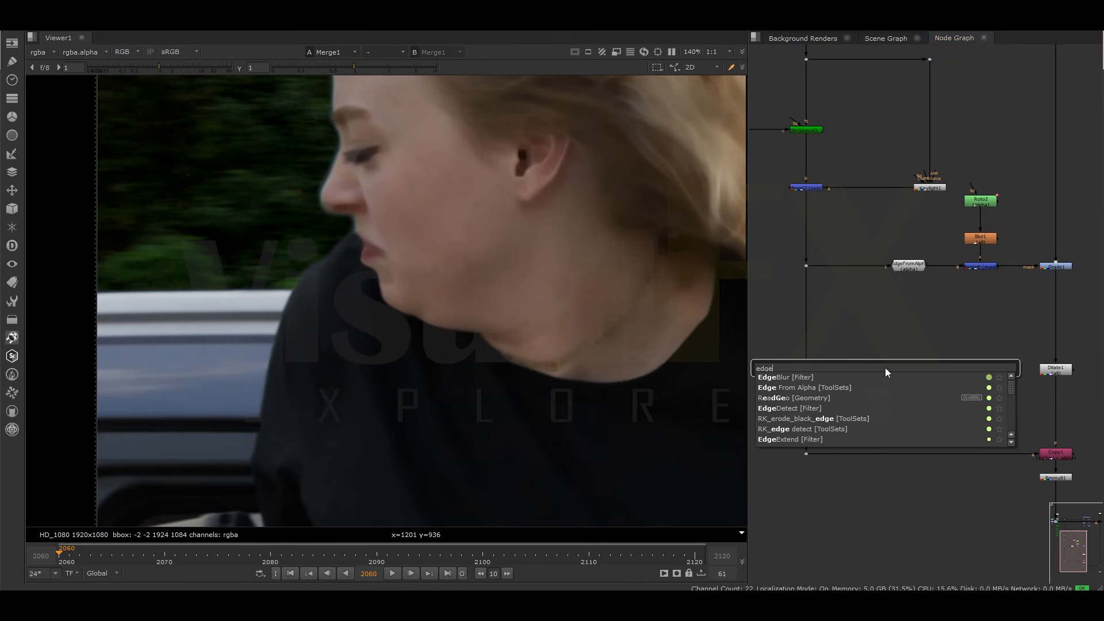
{"action": "left_click", "coordinate": [828, 388]}
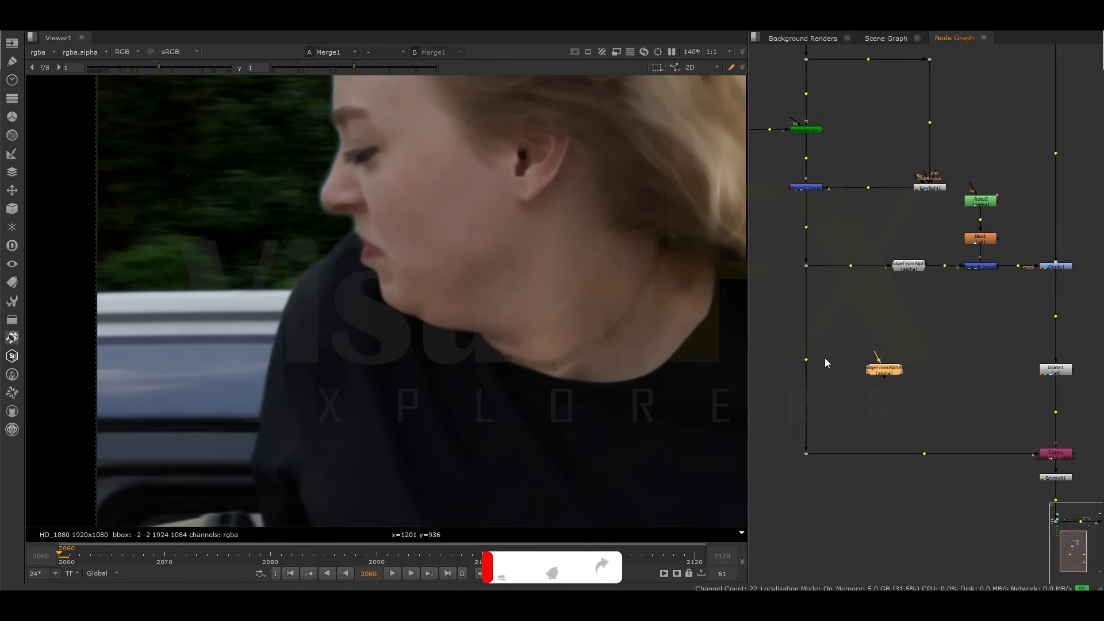
{"action": "left_click", "coordinate": [807, 362], "text": "ctrl"}
{"action": "left_click_drag", "start_coordinate": [875, 356], "coordinate": [807, 368]}
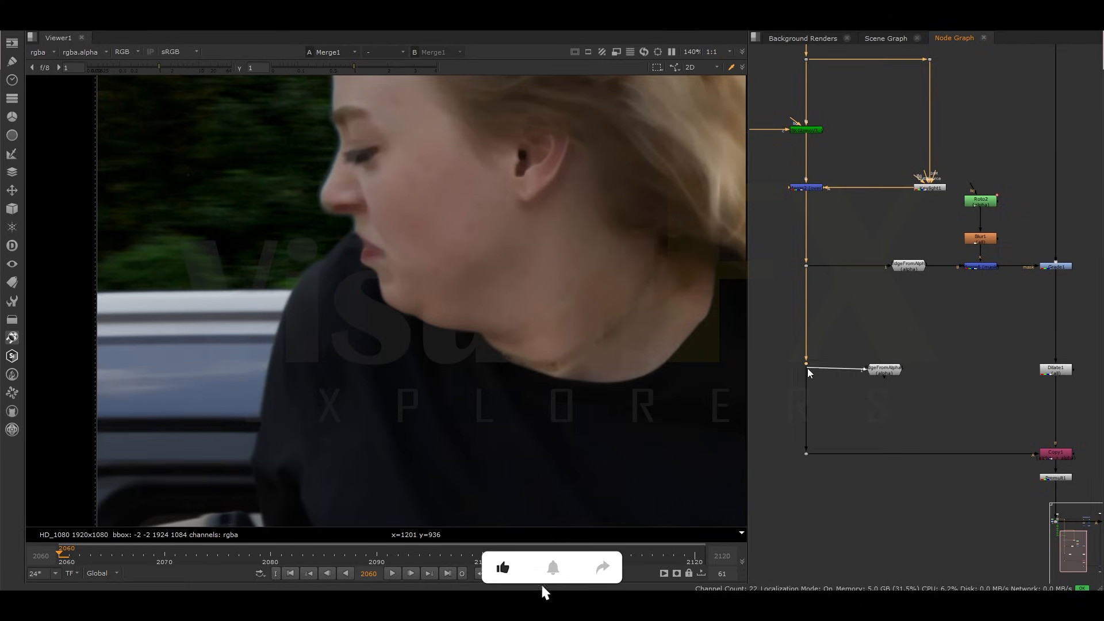
Connect Dilate1's mask input to the new EdgeFromAlpha node and align both nodes with the dot
{"action": "left_click_drag", "start_coordinate": [886, 373], "coordinate": [891, 367]}
{"action": "left_click_drag", "start_coordinate": [1077, 373], "coordinate": [890, 363]}
{"action": "left_click_drag", "start_coordinate": [1064, 373], "coordinate": [1063, 366]}
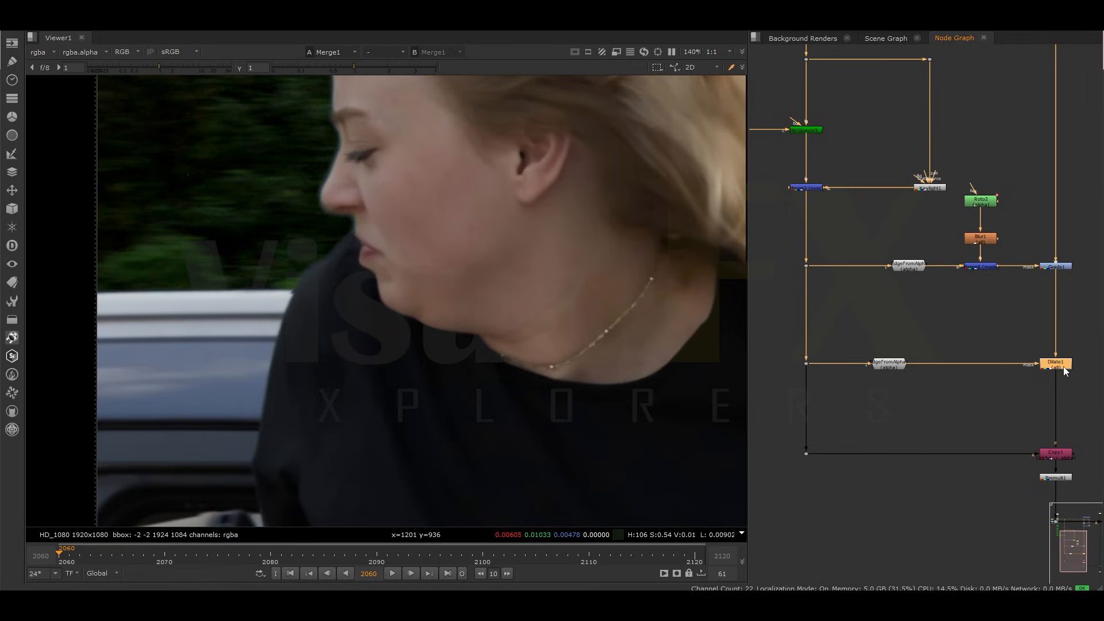
Set the inside edge blur of the EdgeFromAlpha node feeding Dilate1 to 4.2 and close its properties
{"action": "scroll", "coordinate": [361, 250], "scroll_direction": "up", "scroll_amount": 3}
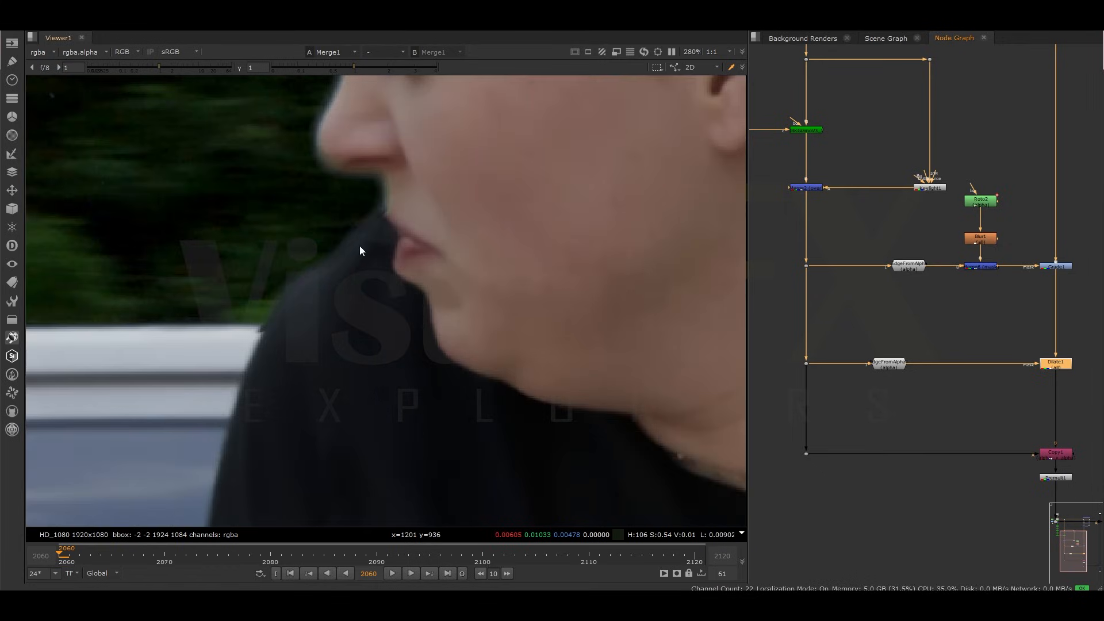
{"action": "double_click", "coordinate": [891, 366]}
{"action": "left_click_drag", "start_coordinate": [643, 438], "coordinate": [678, 430]}
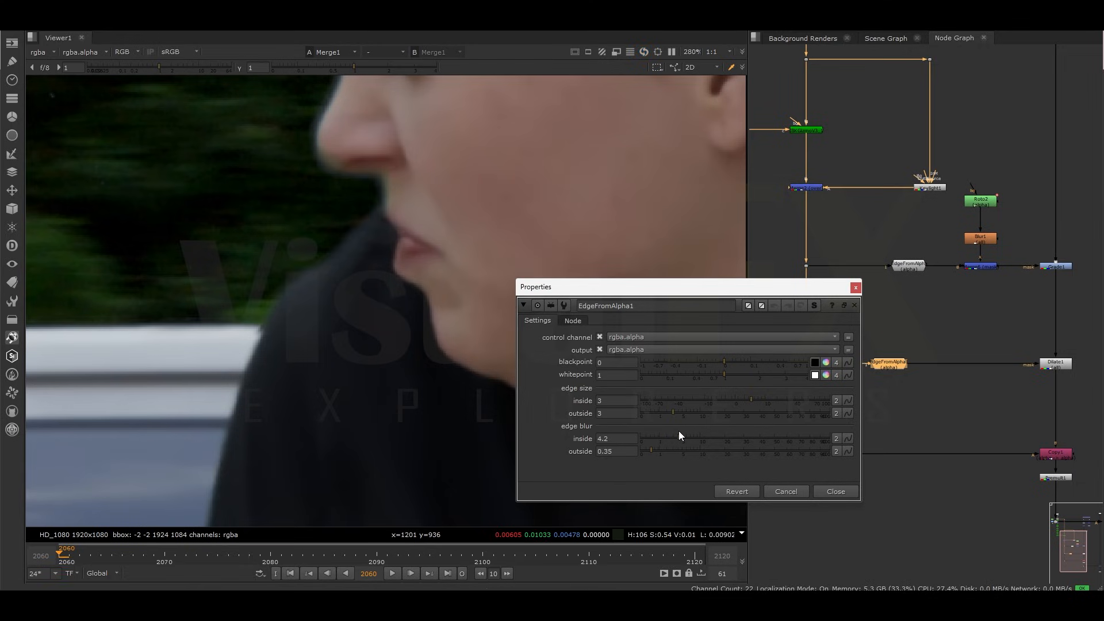
{"action": "left_click", "coordinate": [856, 287]}
Insert a Merge between the lower EdgeFromAlpha and Dilate1's mask input, and attach a new Roto node to its A input
{"action": "left_click", "coordinate": [1054, 367]}
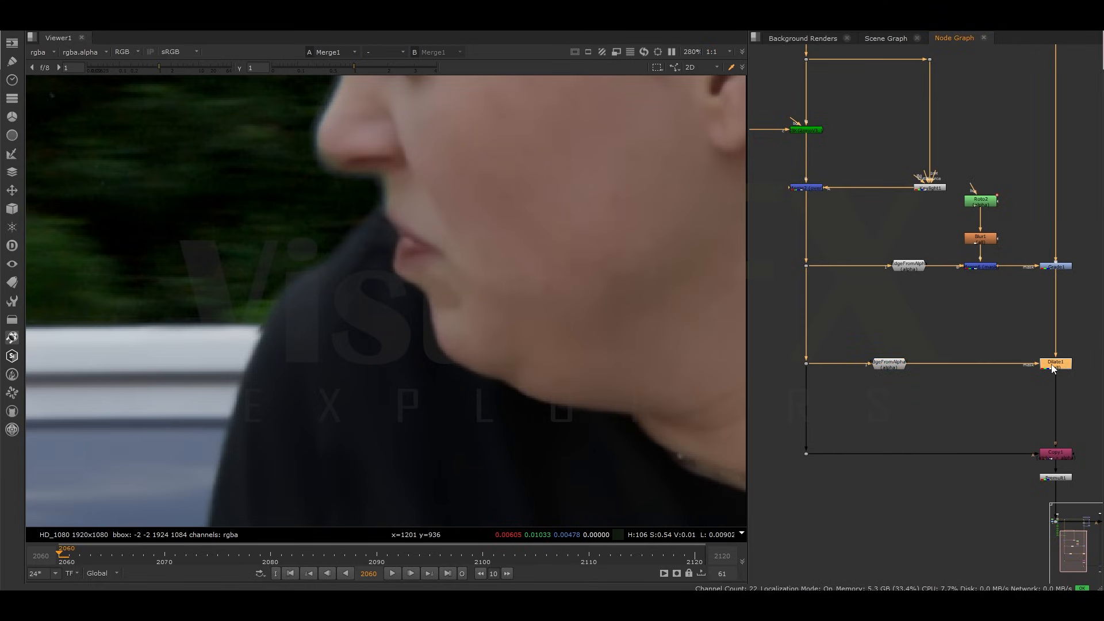
{"action": "scroll", "coordinate": [1013, 370], "scroll_direction": "up", "scroll_amount": 3}
{"action": "left_click", "coordinate": [958, 350]}
{"action": "key", "text": "m"}
{"action": "left_click_drag", "start_coordinate": [958, 348], "coordinate": [958, 362]}
{"action": "left_click", "coordinate": [965, 320]}
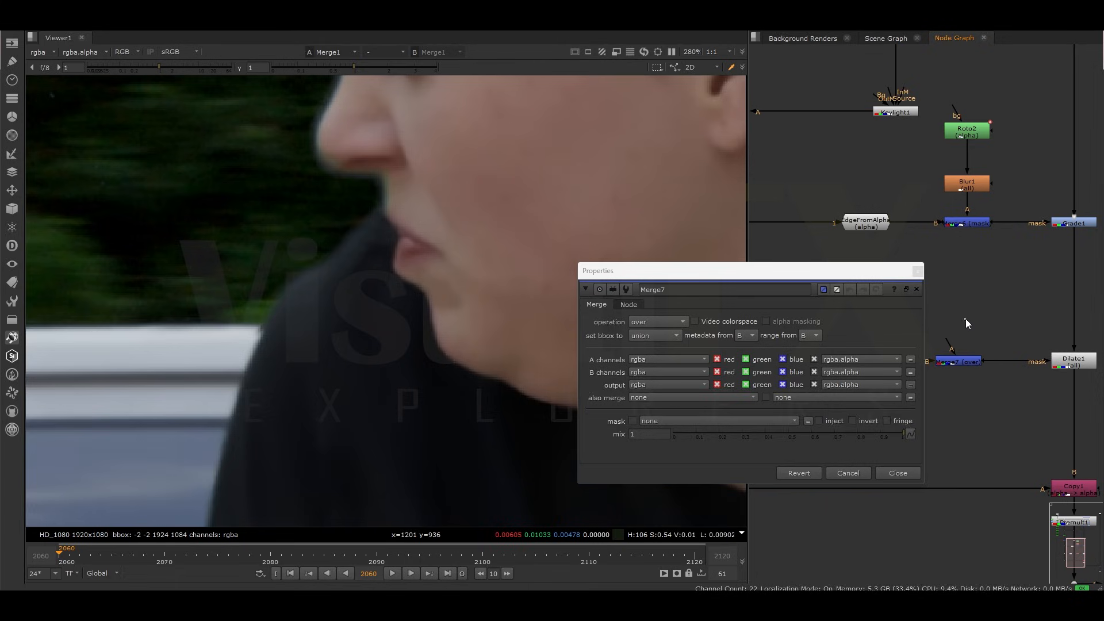
{"action": "key", "text": "o"}
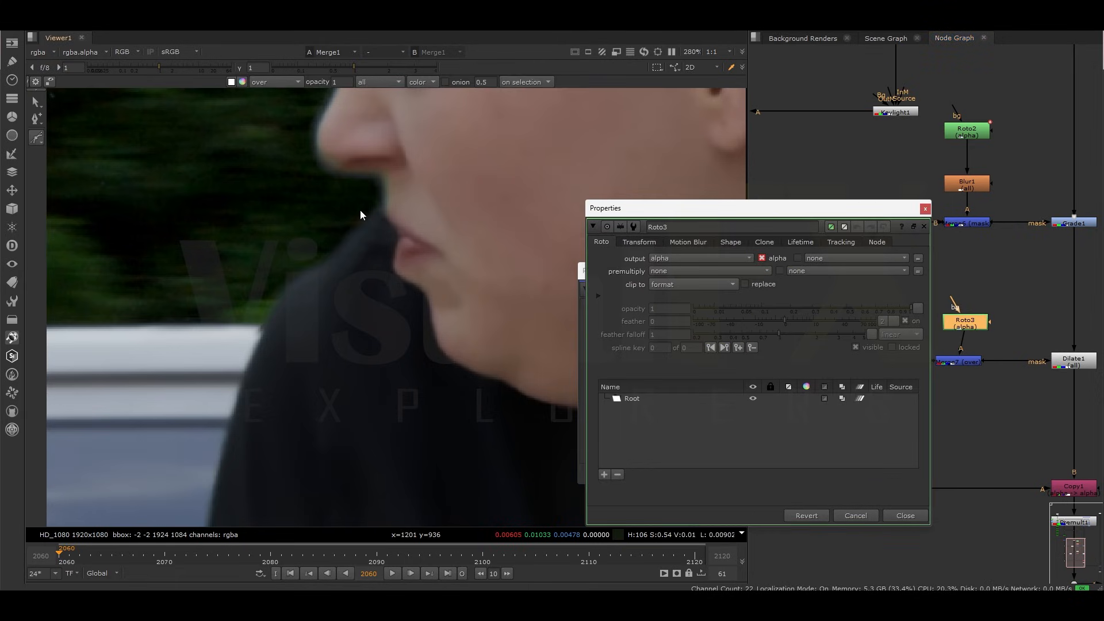
Draw a closed Bezier around the shoulder edge beside the woman's mouth and chin, and feather all its points outward
{"action": "left_click", "coordinate": [415, 198]}
{"action": "left_click", "coordinate": [344, 204]}
{"action": "left_click", "coordinate": [280, 250]}
{"action": "left_click", "coordinate": [256, 307]}
{"action": "left_click", "coordinate": [301, 359]}
{"action": "left_click", "coordinate": [405, 321]}
{"action": "left_click", "coordinate": [441, 225]}
{"action": "left_click", "coordinate": [416, 199]}
{"action": "left_click_drag", "start_coordinate": [169, 162], "coordinate": [506, 374]}
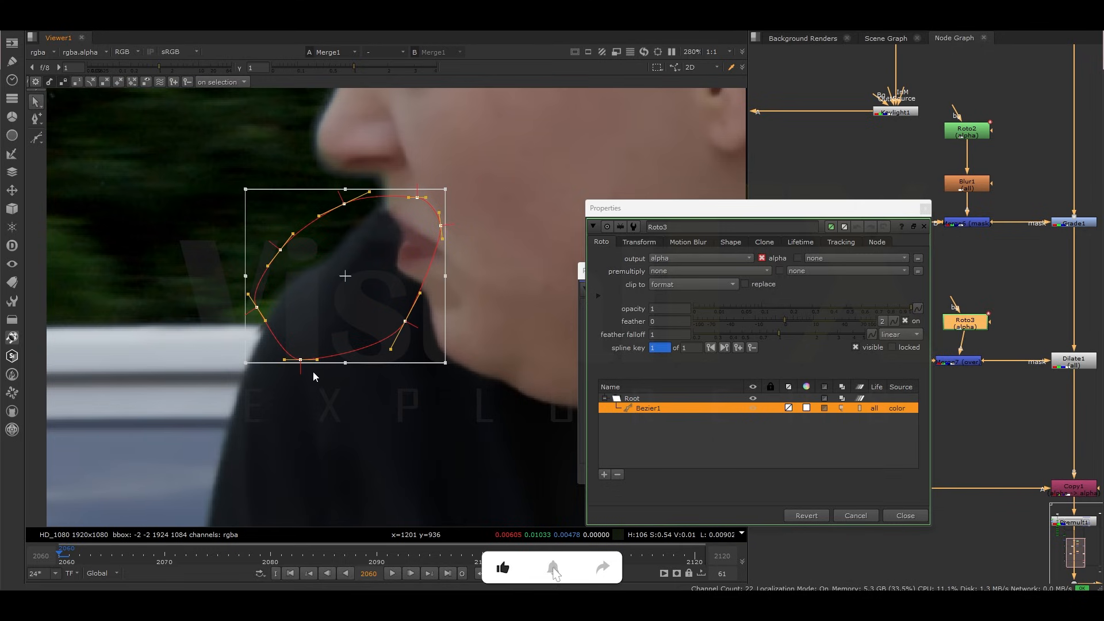
Set the Merge7 operation to mask and close the Merge7 and Roto3 properties
{"action": "double_click", "coordinate": [959, 361]}
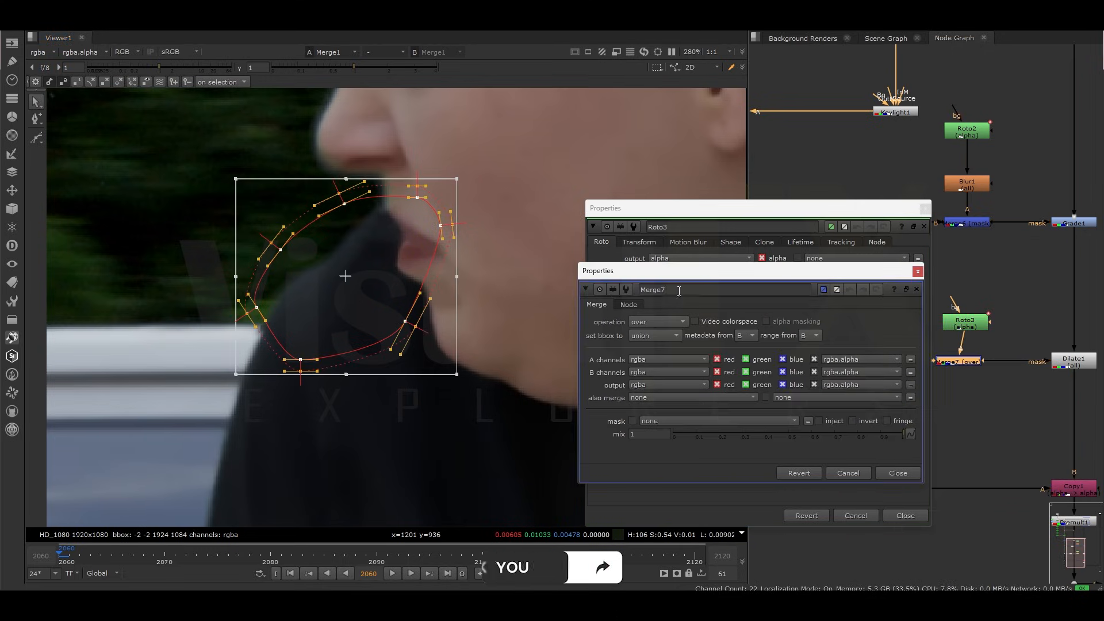
{"action": "left_click", "coordinate": [655, 321]}
{"action": "left_click", "coordinate": [657, 237]}
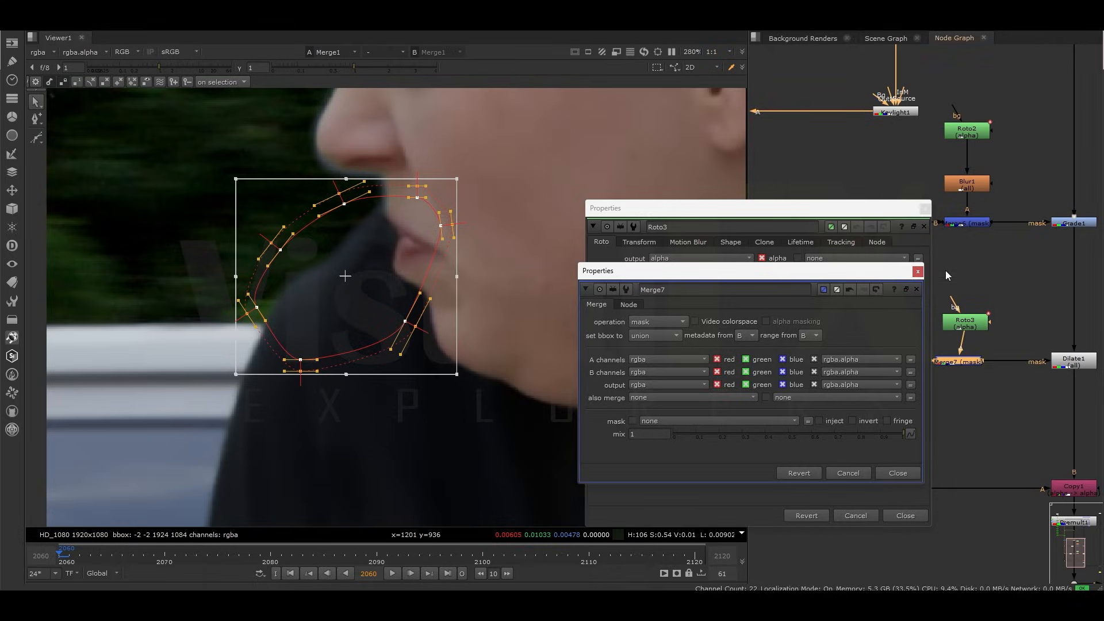
{"action": "left_click", "coordinate": [918, 272]}
{"action": "left_click", "coordinate": [924, 208]}
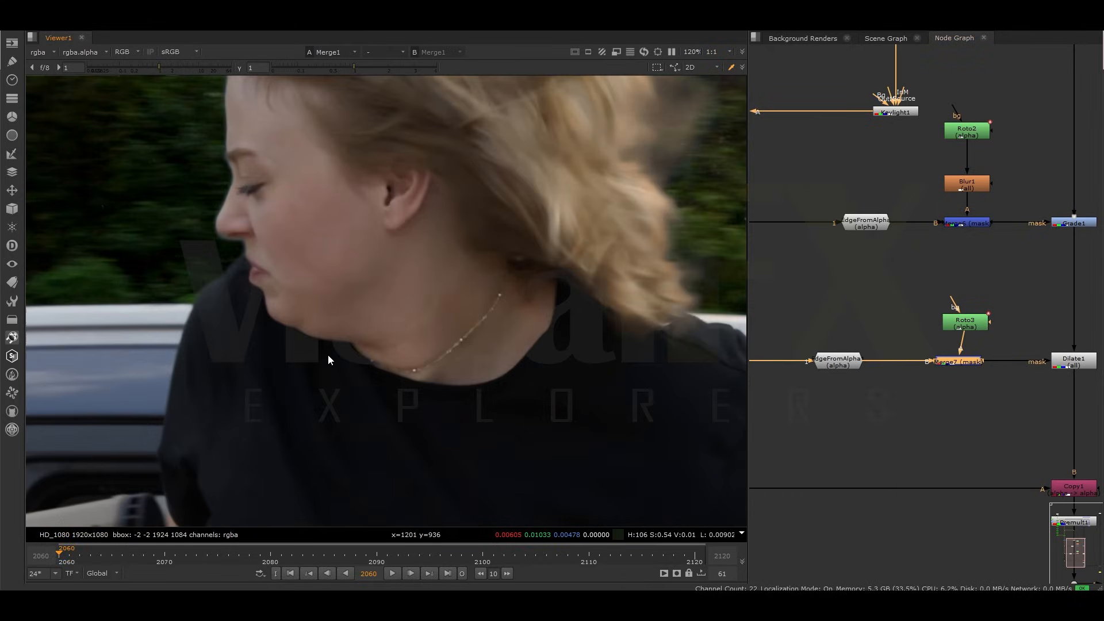
Compare the composite with Grade1 and Dilate1 disabled together and enabled again
{"action": "left_click_drag", "start_coordinate": [1038, 185], "coordinate": [1087, 380]}
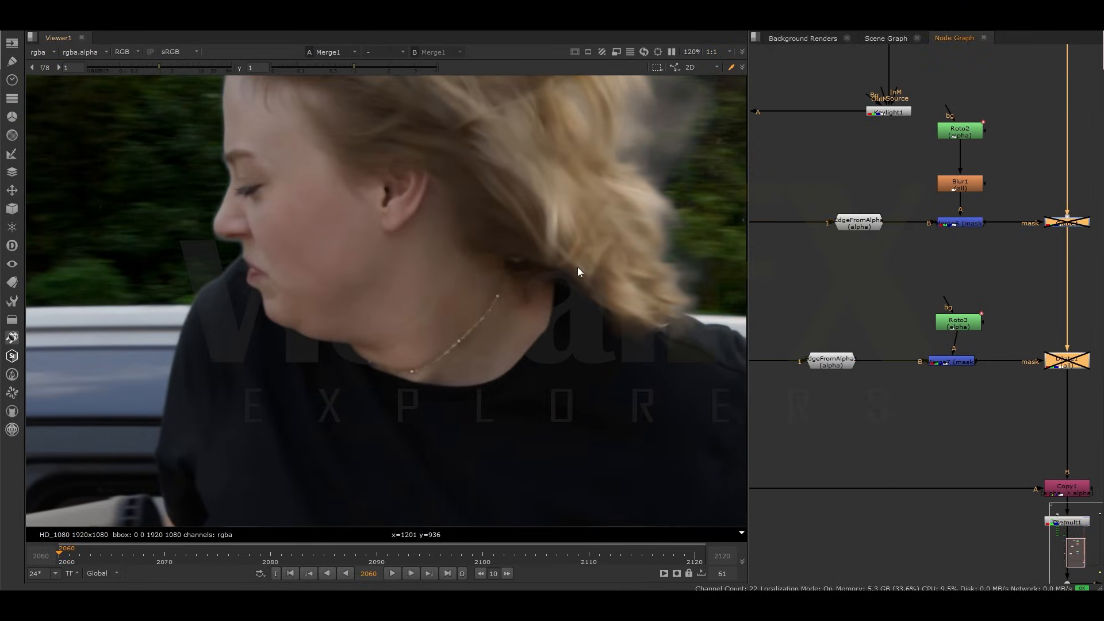
{"action": "key", "text": "d"}
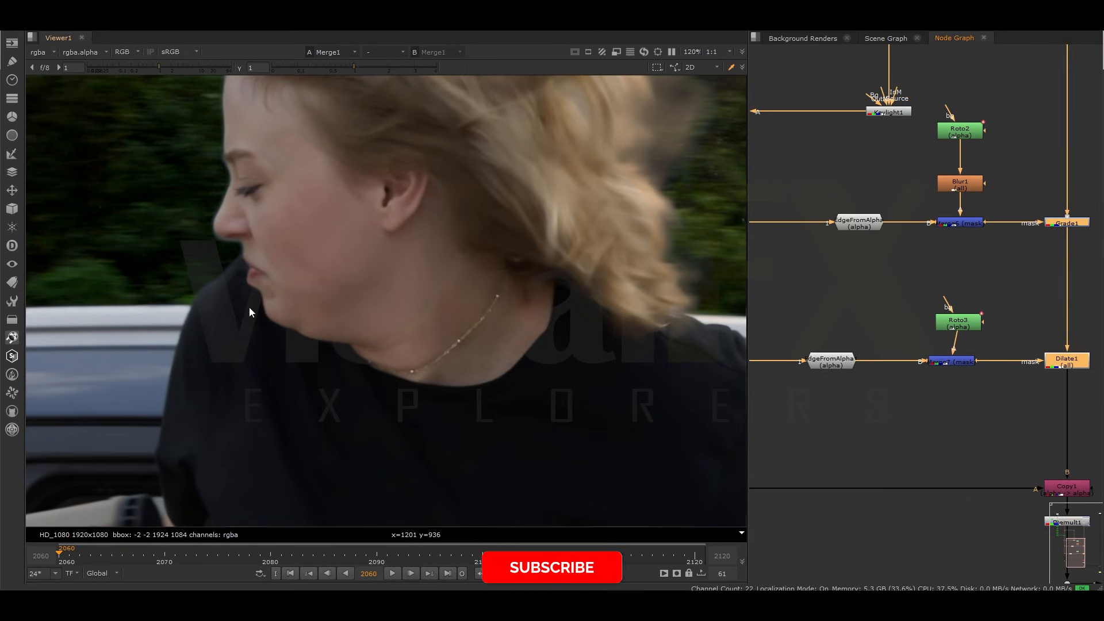
{"action": "key", "text": "d"}
Disable only Grade1 to compare the hair edge without the warm grade in the wider view
{"action": "scroll", "coordinate": [249, 306], "scroll_direction": "down", "scroll_amount": 3}
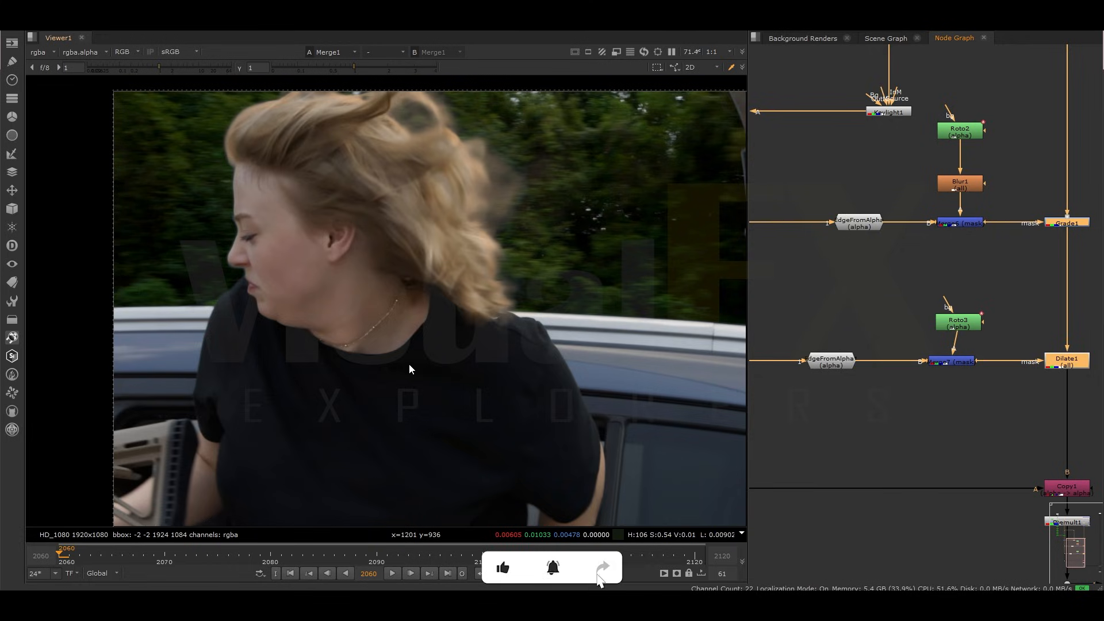
{"action": "scroll", "coordinate": [420, 352], "scroll_direction": "down", "scroll_amount": 3}
{"action": "middle_click_drag", "start_coordinate": [413, 332], "coordinate": [323, 335]}
{"action": "scroll", "coordinate": [293, 278], "scroll_direction": "up", "scroll_amount": 3}
{"action": "middle_click_drag", "start_coordinate": [1059, 303], "coordinate": [966, 360]}
{"action": "left_click", "coordinate": [990, 281]}
{"action": "key", "text": "d"}
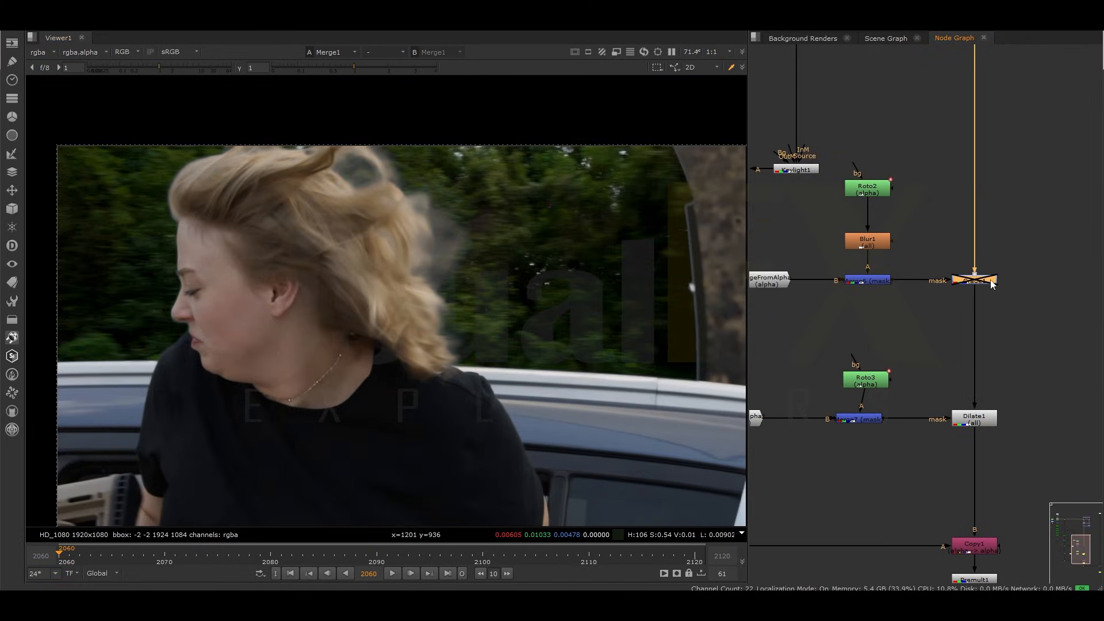
Adjust Grade1's mix, trying 0.38 before a higher value, close its properties and compare the hair with the node disabled
{"action": "double_click", "coordinate": [986, 279]}
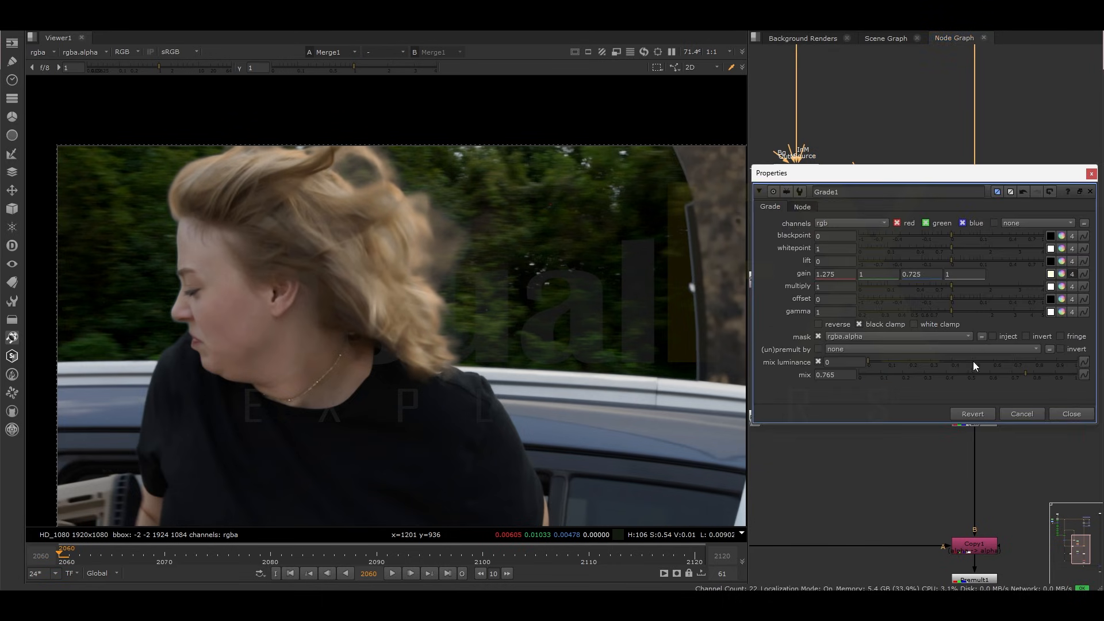
{"action": "scroll", "coordinate": [162, 195], "scroll_direction": "up", "scroll_amount": 1}
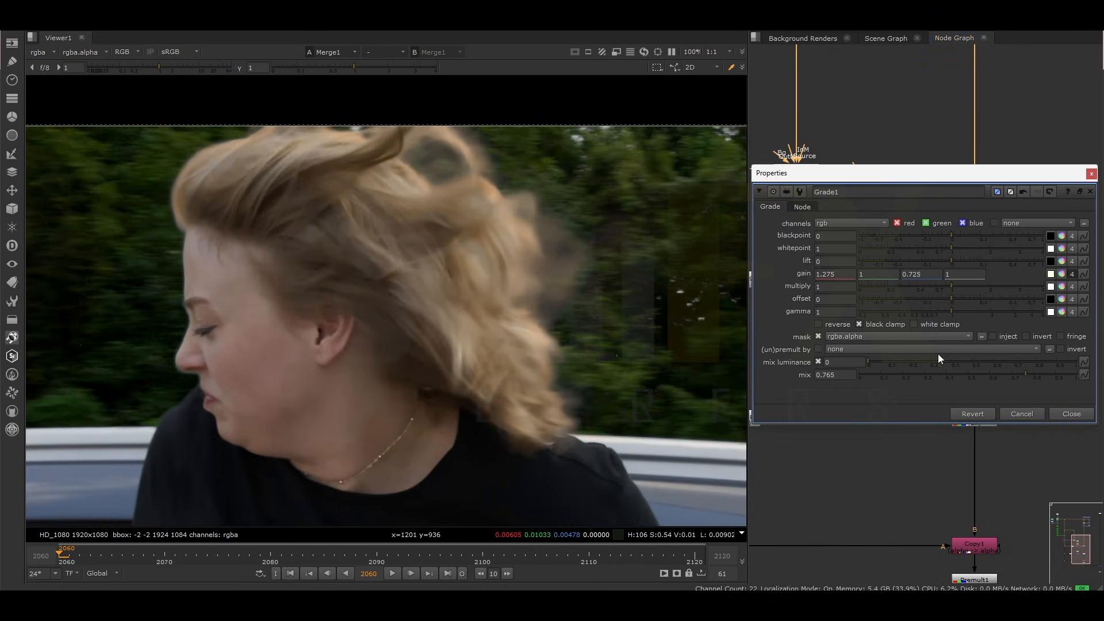
{"action": "left_click", "coordinate": [989, 374]}
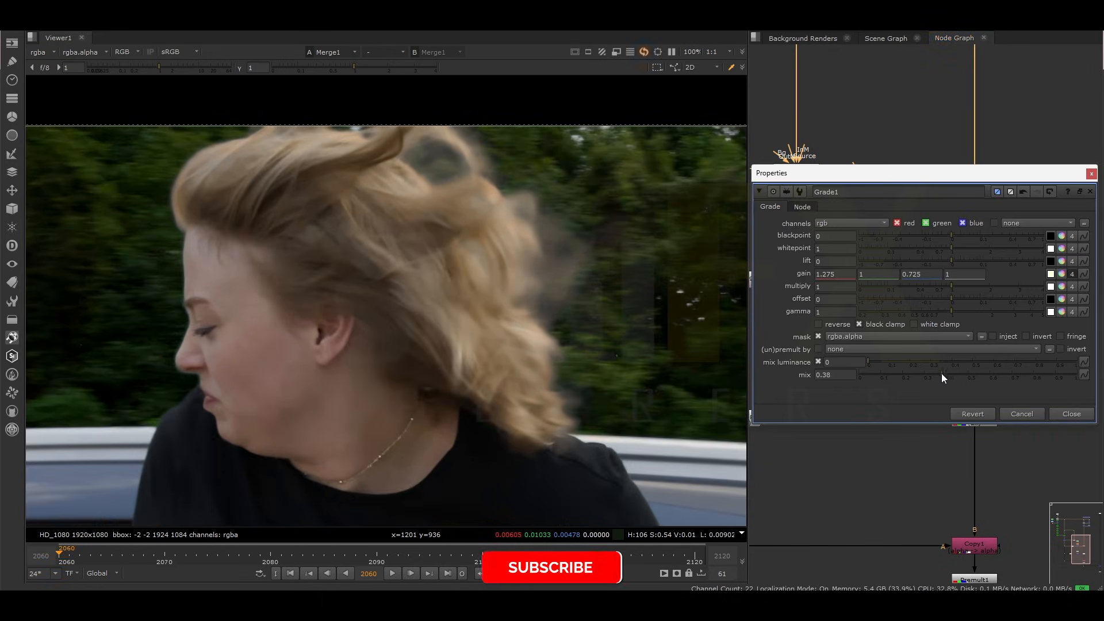
{"action": "left_click", "coordinate": [1013, 376]}
{"action": "left_click", "coordinate": [1091, 173]}
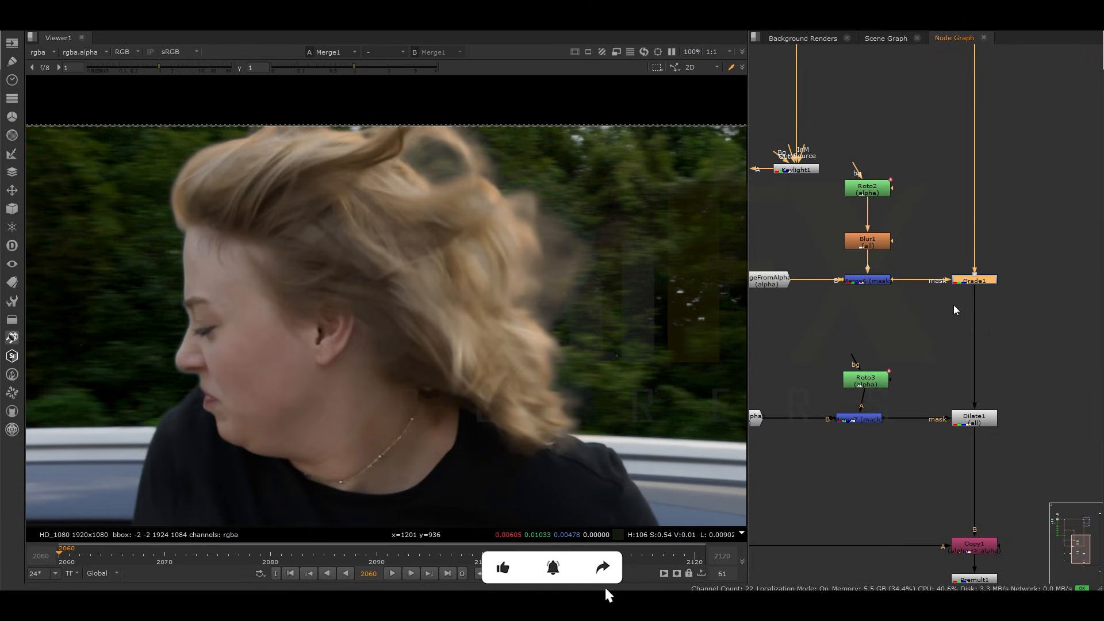
{"action": "key", "text": "d"}
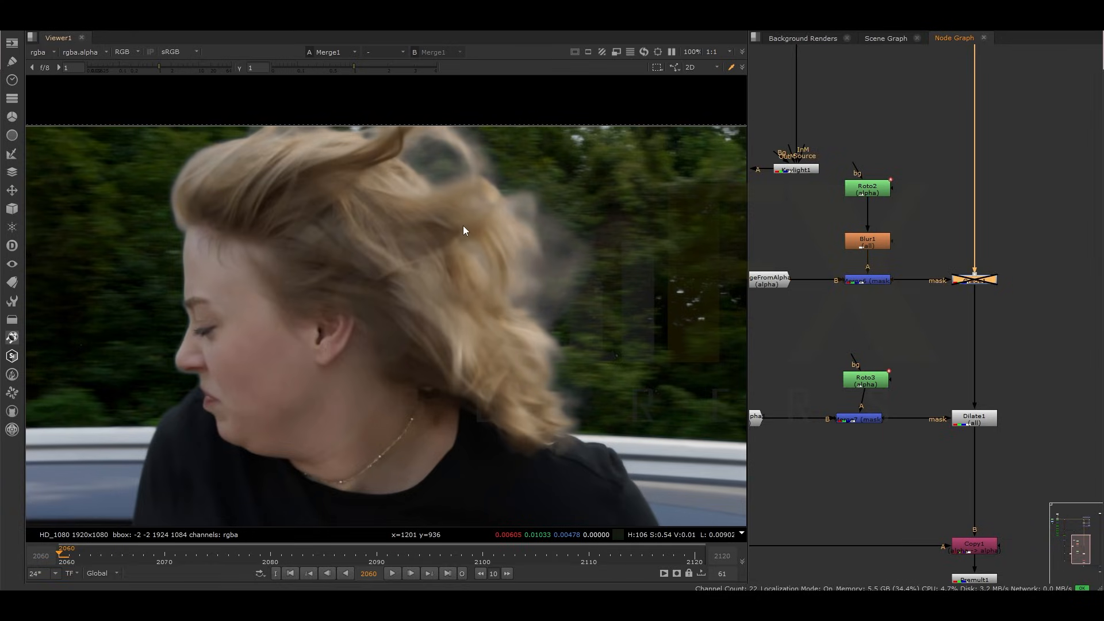